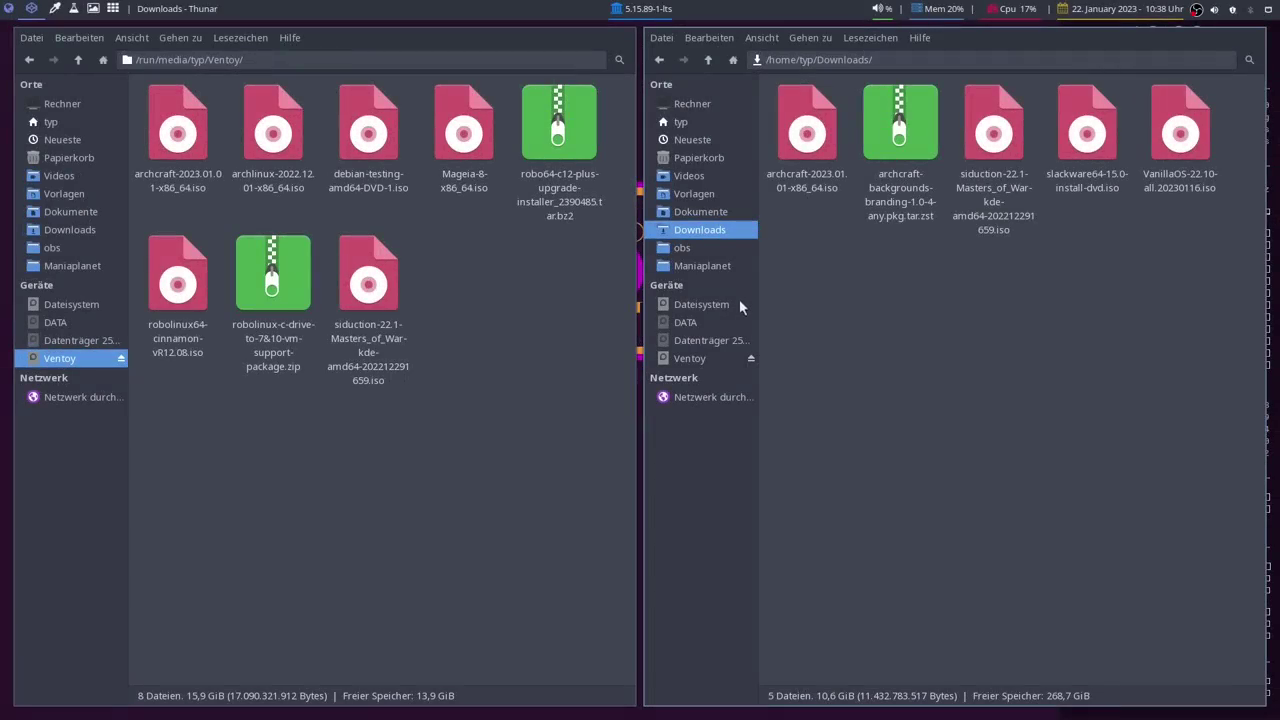
# Step: Copy VanillaOS-22.10-all.20230116.iso from Downloads onto the Ventoy stick, then eject the stick
pyautogui.click(170, 478)
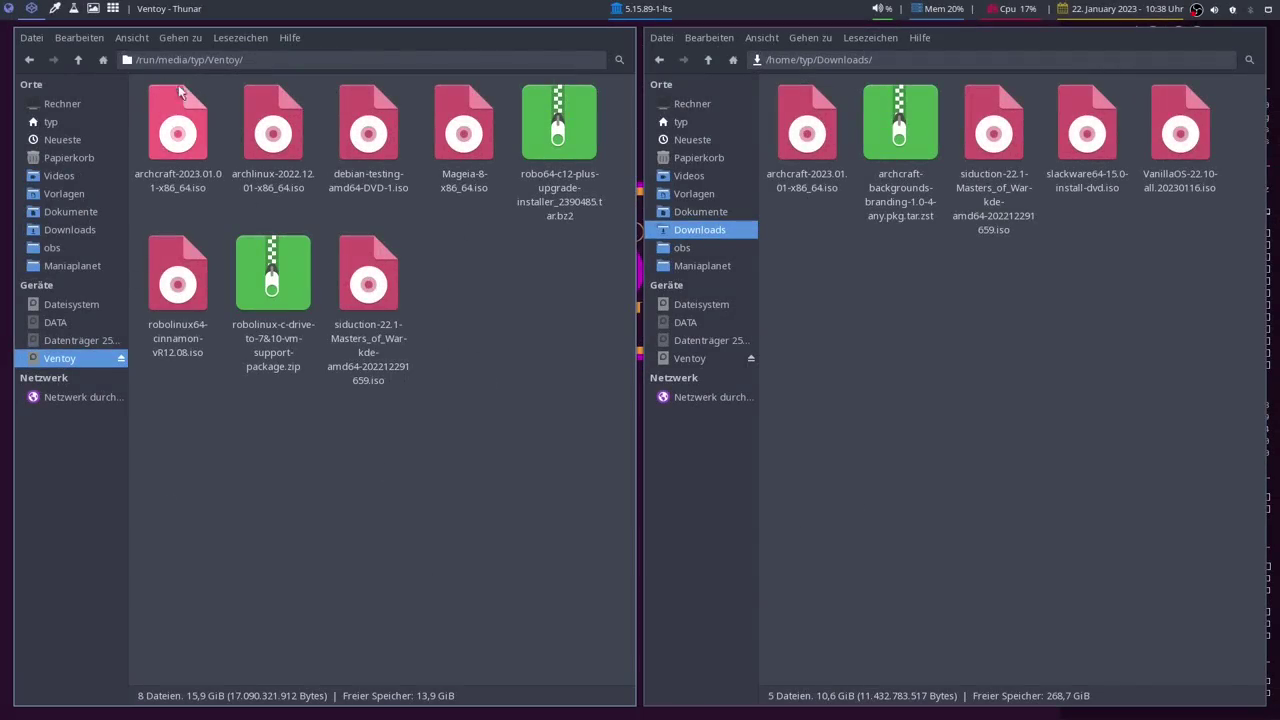
pyautogui.click(808, 508)
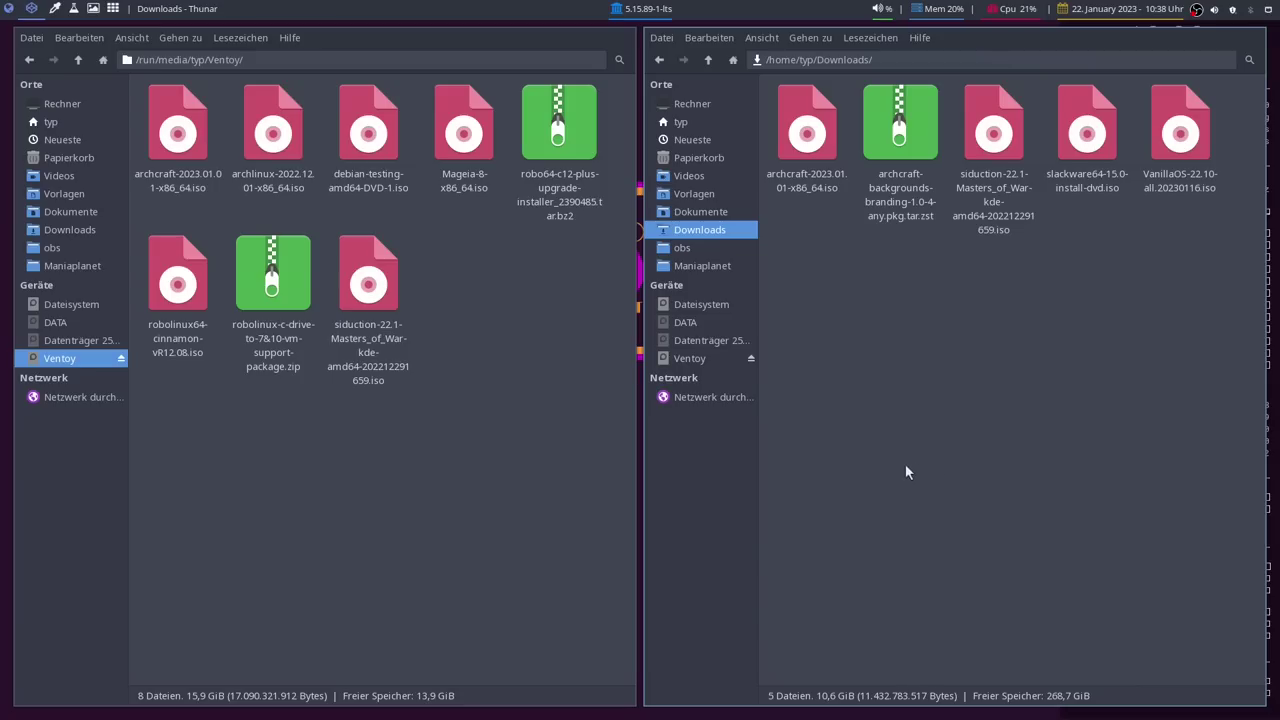
pyautogui.moveTo(1180, 130); pyautogui.dragTo(453, 335)
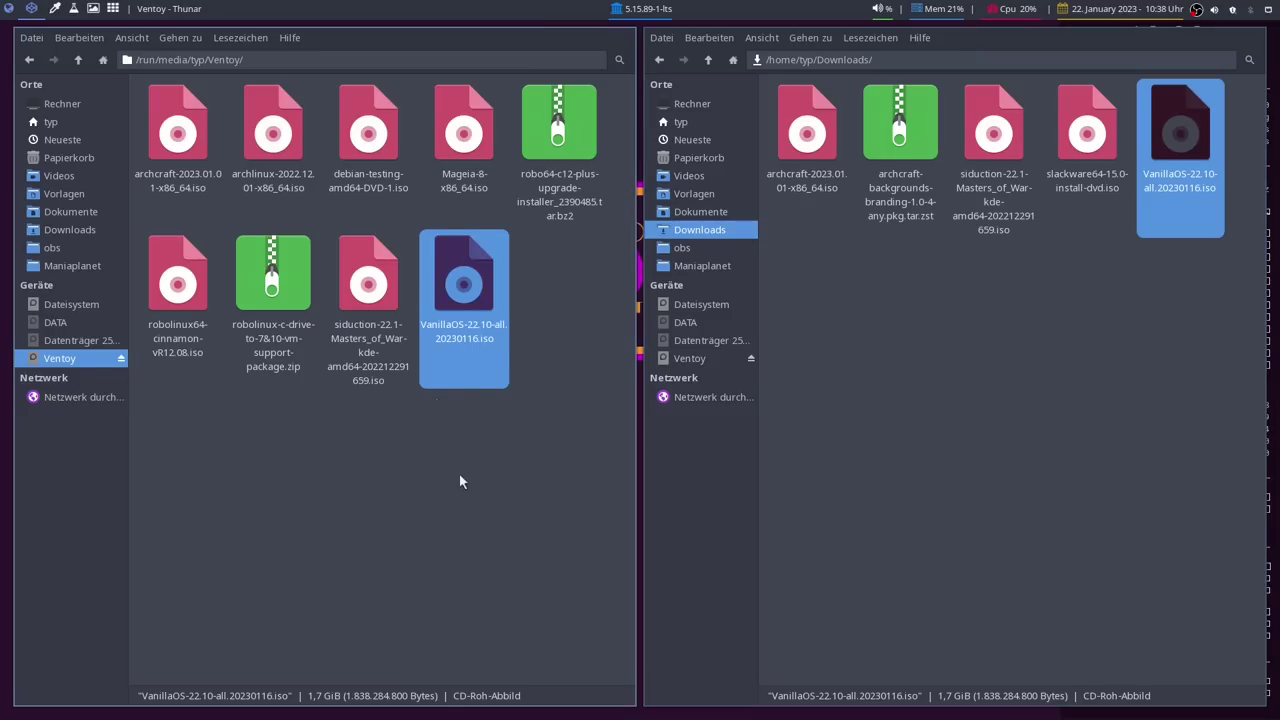
pyautogui.click(121, 360)
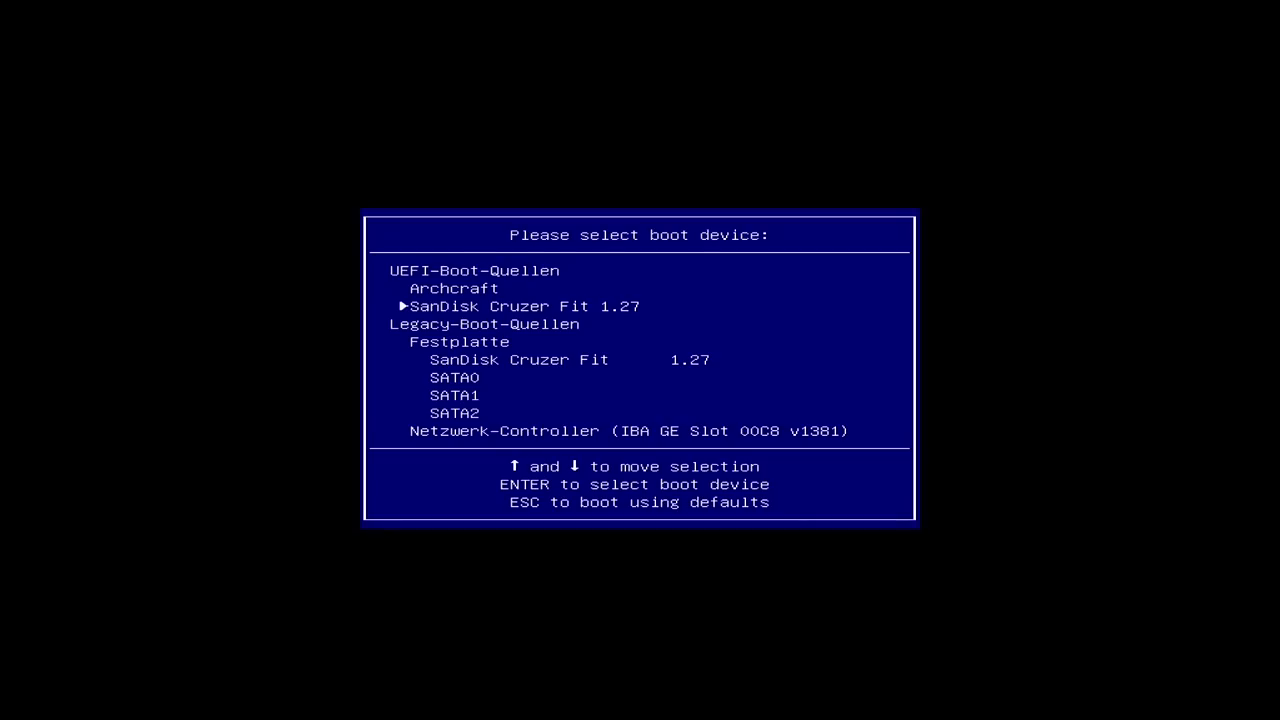
# Step: Boot the computer from the SanDisk Cruzer Fit USB stick
pyautogui.press('Up')
pyautogui.press('Down')
pyautogui.press('Up')
pyautogui.press('Down')
pyautogui.press('Return')
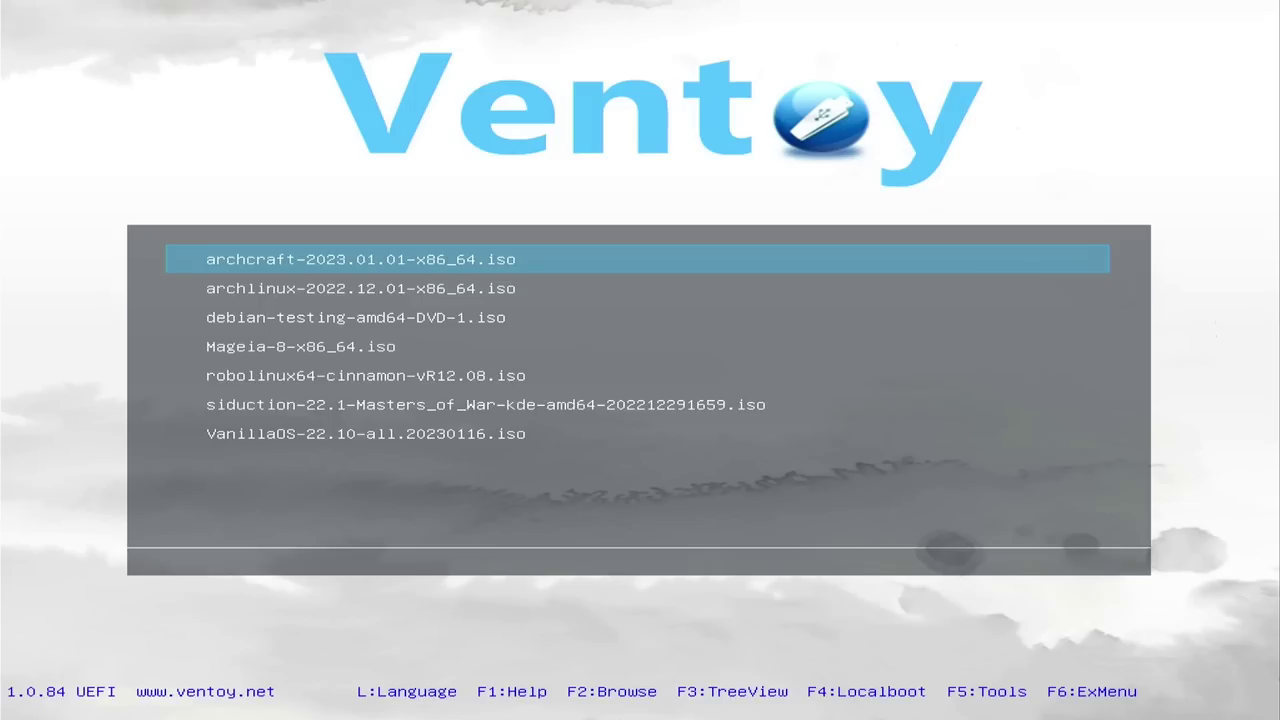
# Step: In Ventoy, boot the VanillaOS ISO in normal mode and start Try or Install Vanilla OS
pyautogui.press('Down')
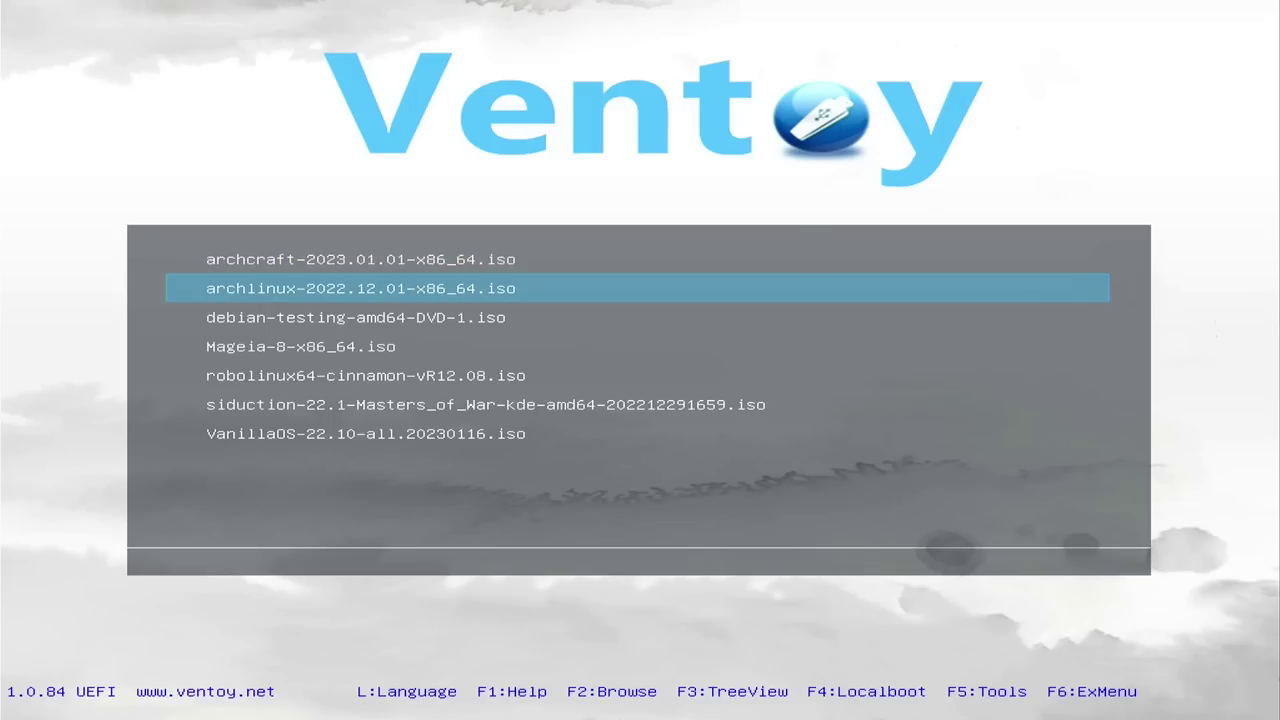
pyautogui.press('Down')
pyautogui.press('Down')
pyautogui.press('Down')
pyautogui.press('Down')
pyautogui.press('Down')
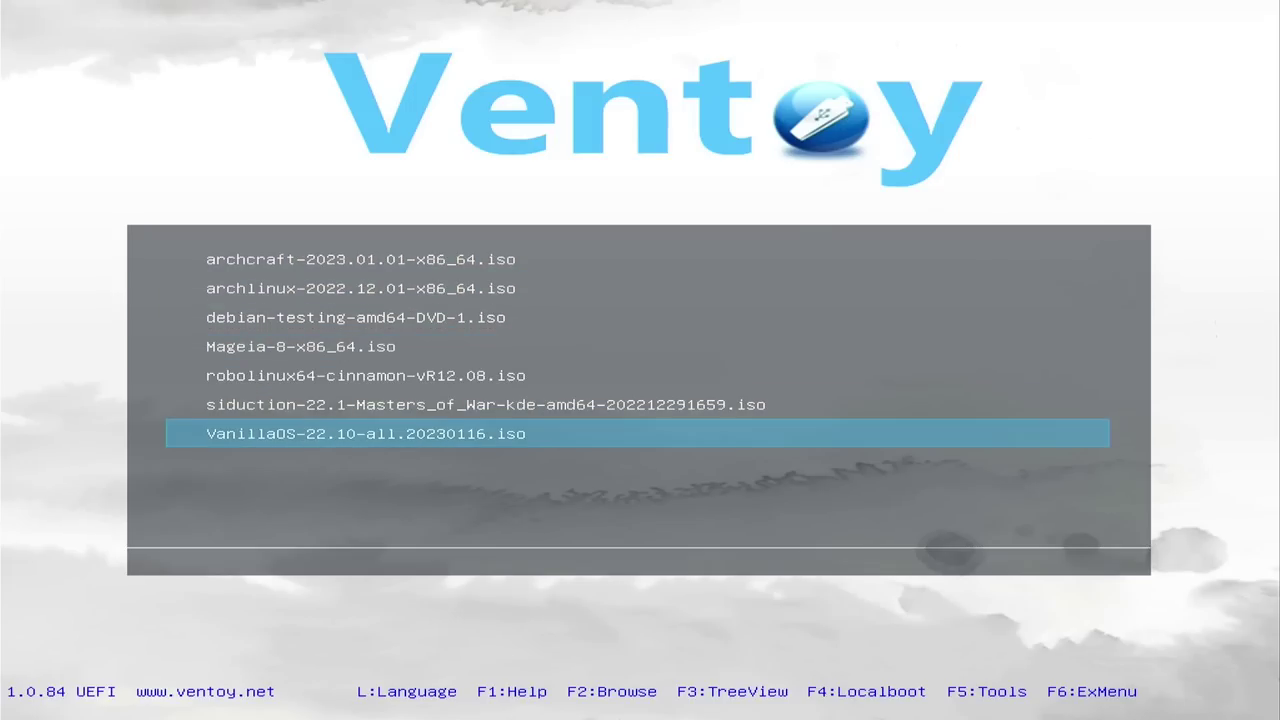
pyautogui.press('Return')
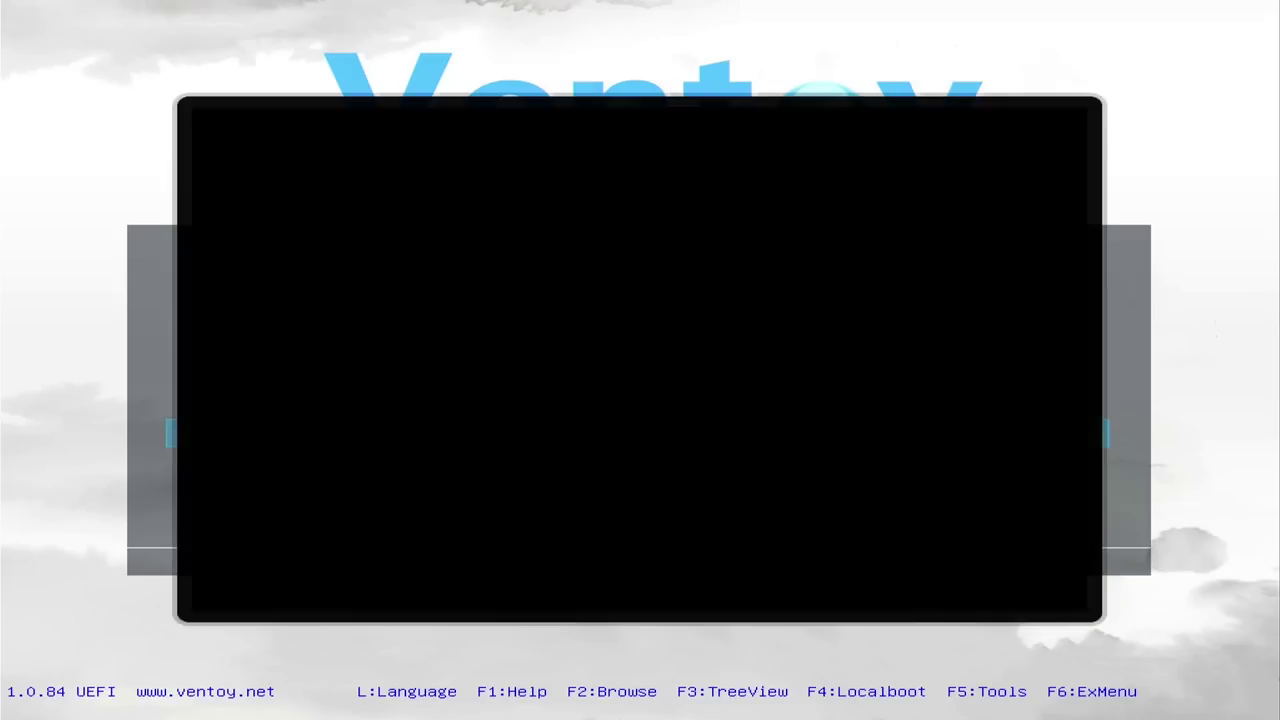
pyautogui.press('Return')
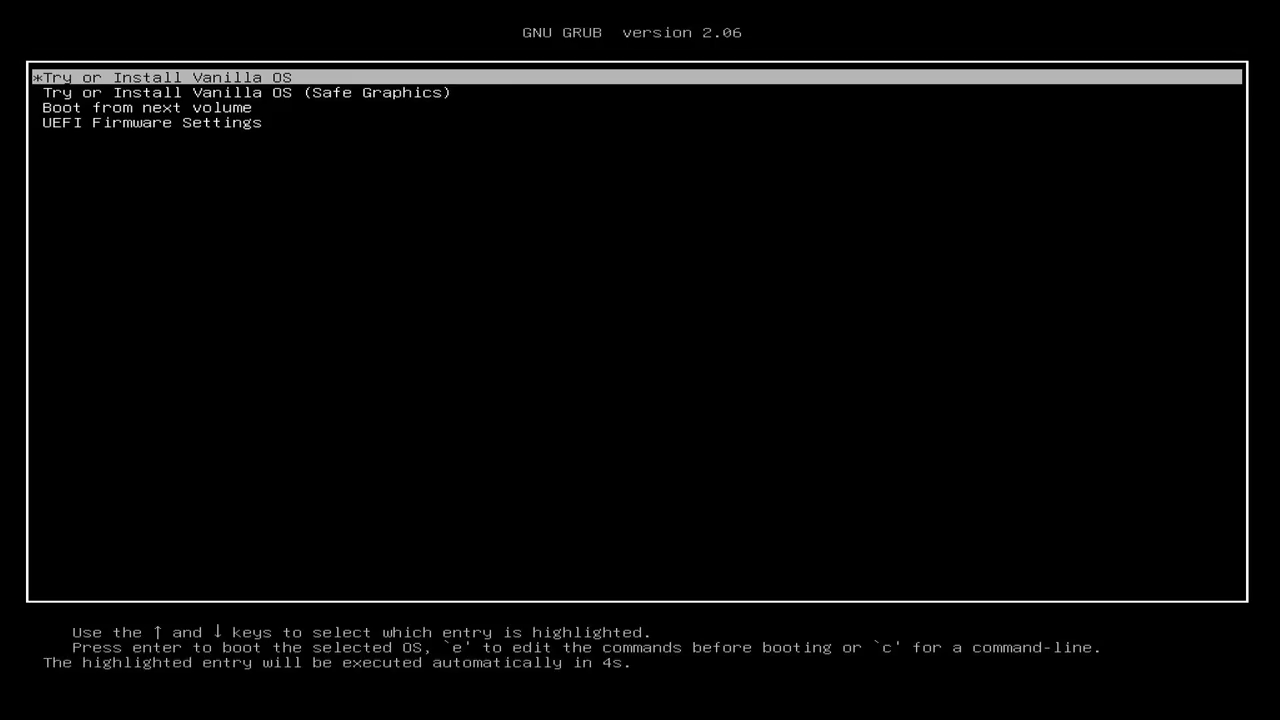
pyautogui.press('Down')
pyautogui.press('Up')
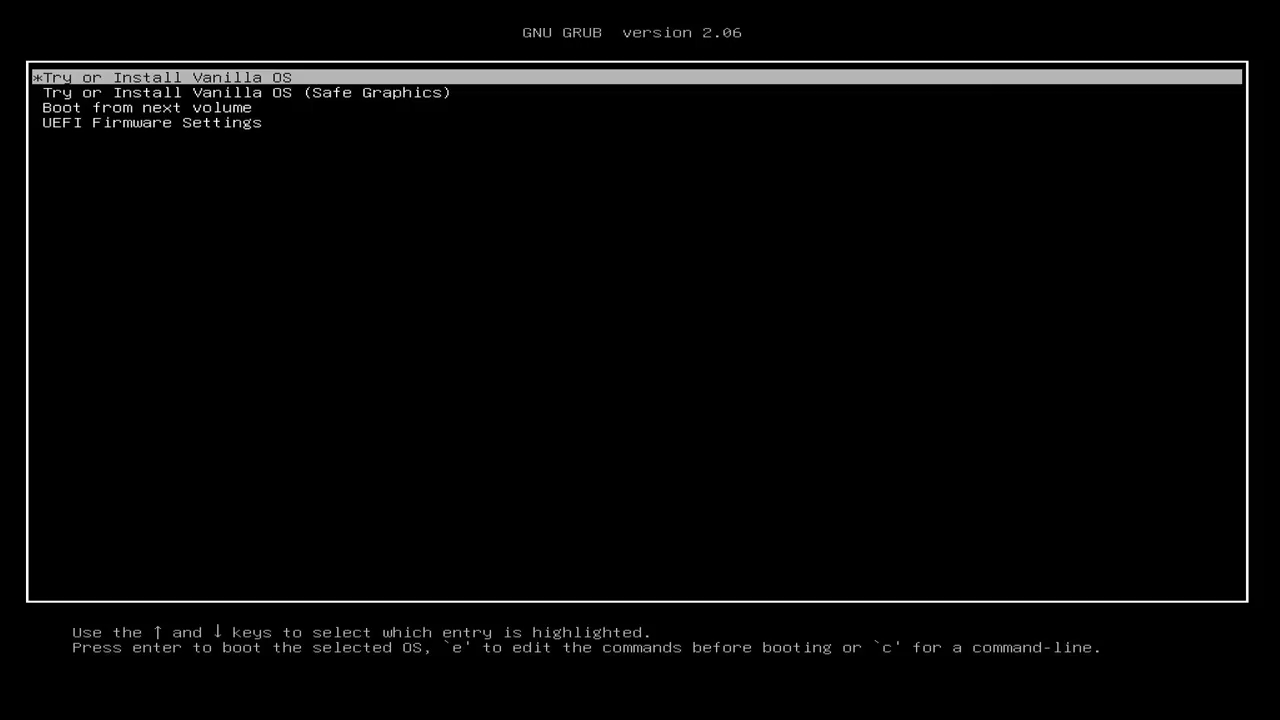
pyautogui.press('Return')
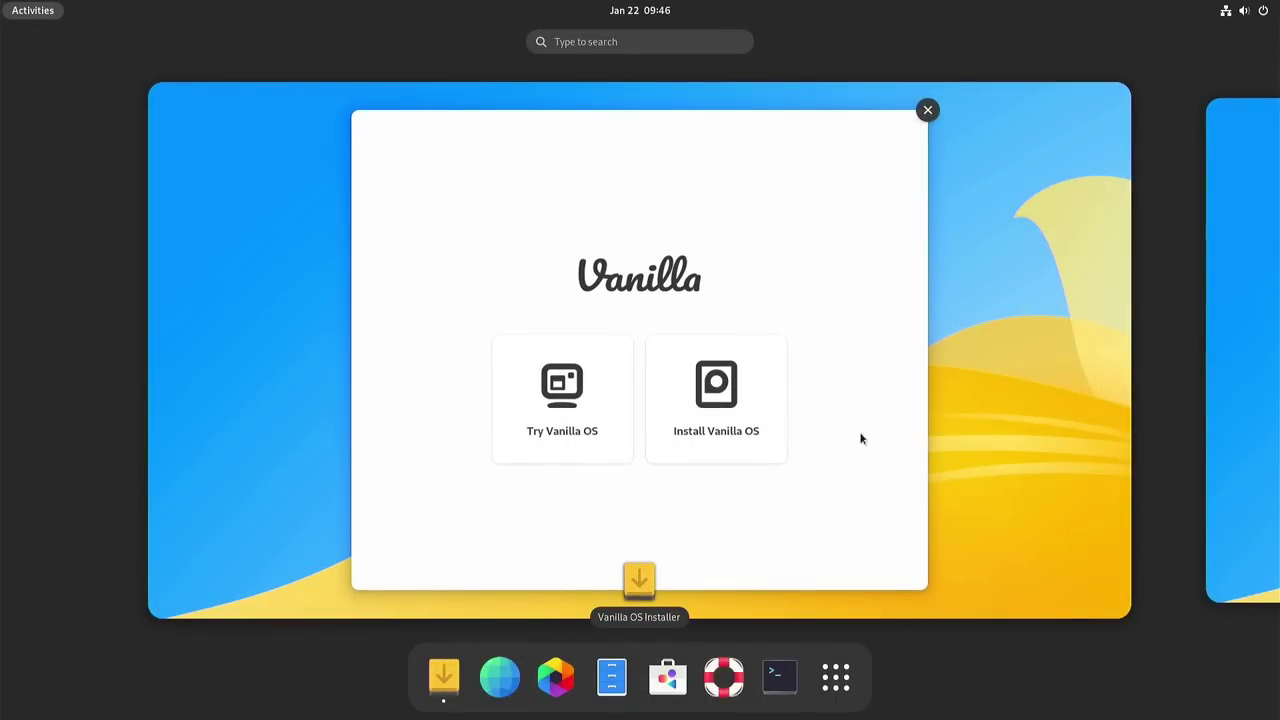
# Step: Start the Vanilla OS installation and search the language list for 'deut'
pyautogui.click(712, 196)
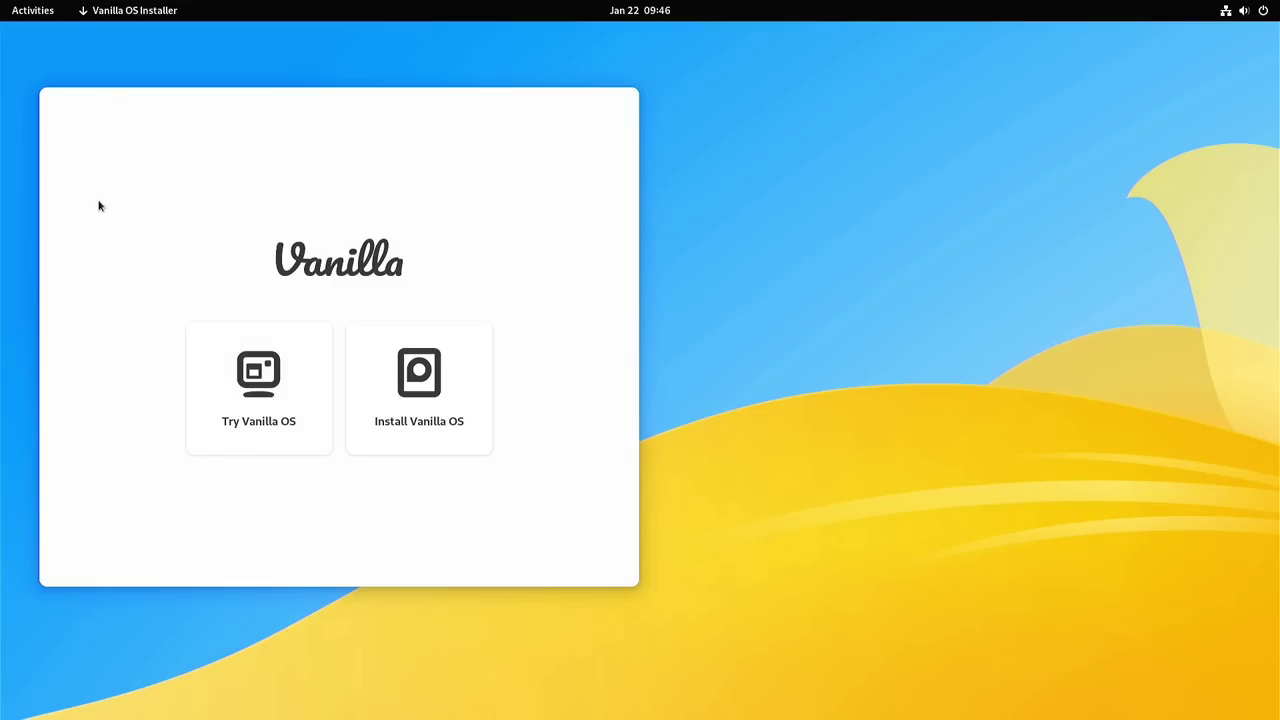
pyautogui.click(401, 389)
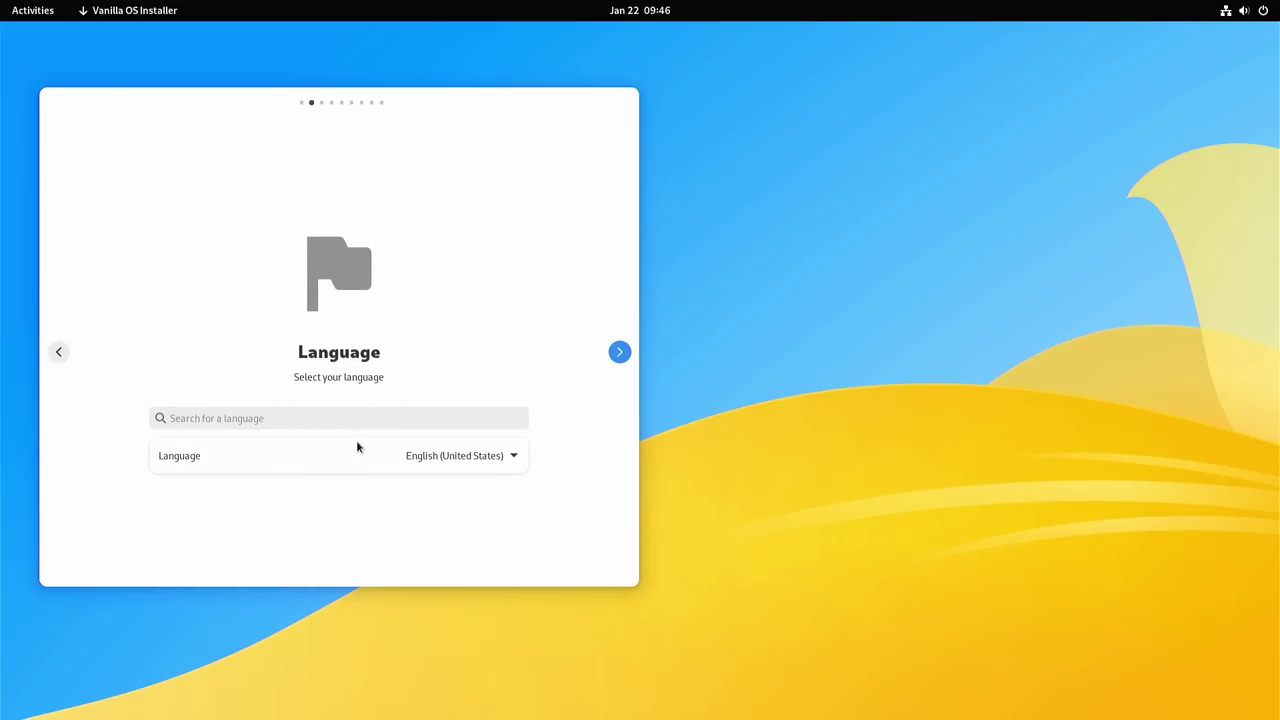
pyautogui.click(465, 466)
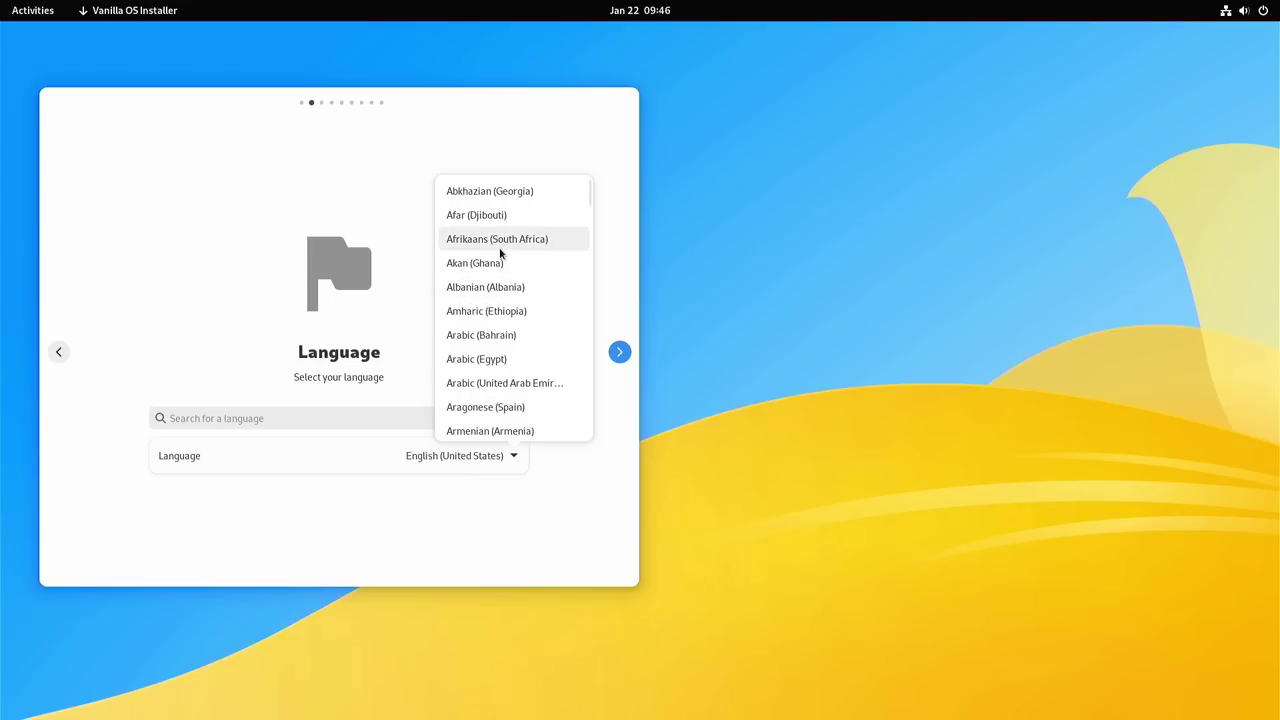
pyautogui.scroll(-8, 501, 258)
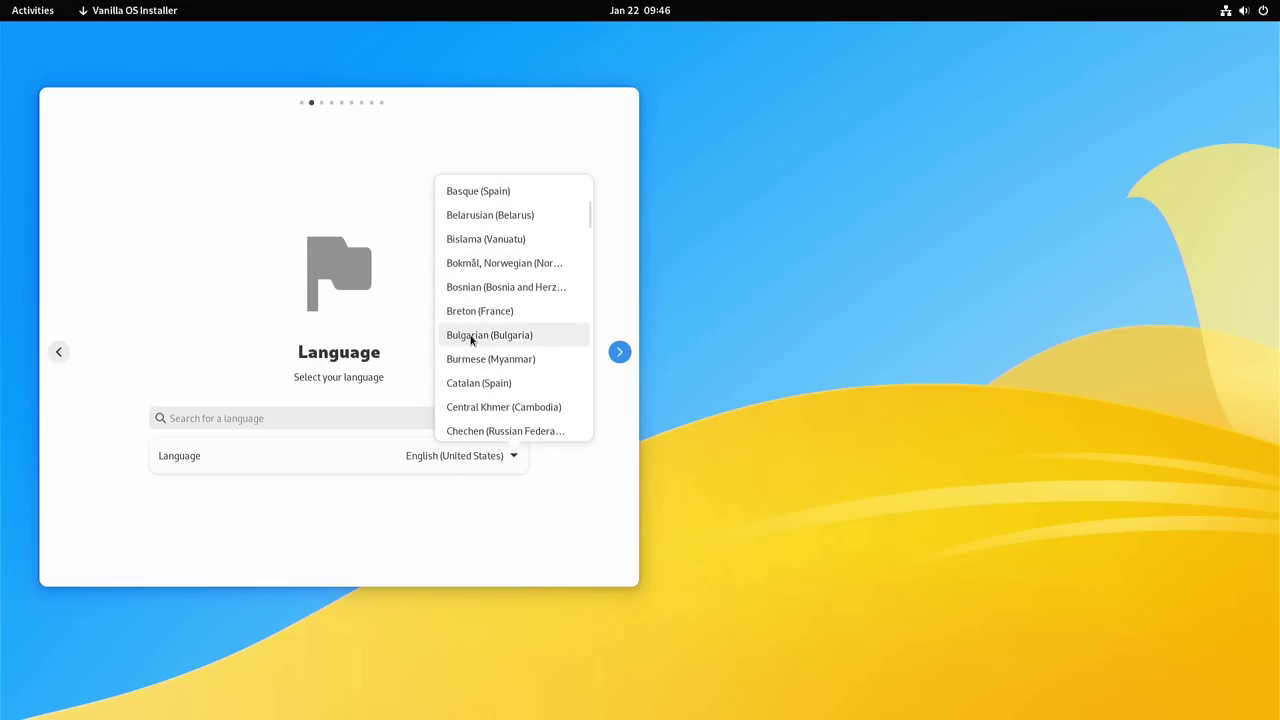
pyautogui.scroll(-3, 471, 340)
pyautogui.click(371, 420)
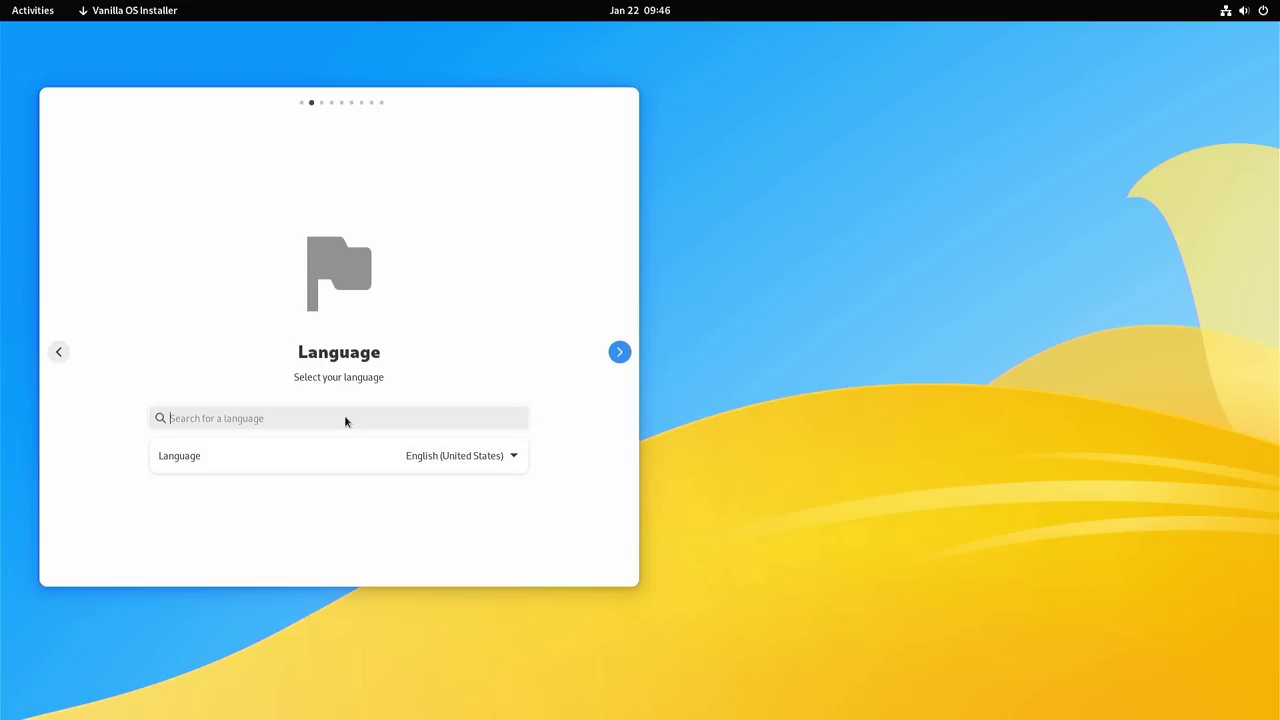
pyautogui.click(345, 419)
pyautogui.write('ng')
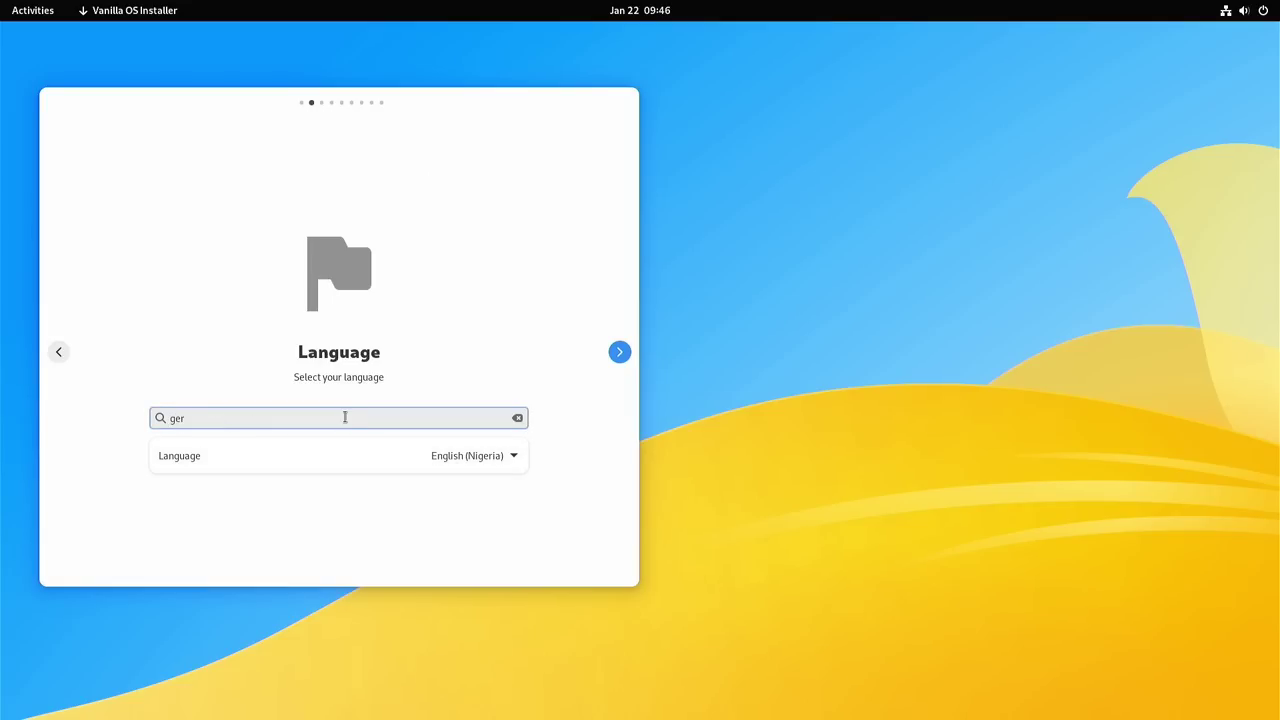
pyautogui.press('BackSpace')
pyautogui.press('BackSpace')
pyautogui.write('deut')
pyautogui.press('Tab')
pyautogui.click(338, 424)
# Step: Select German (Germany) as the installer language and continue to Keyboard Layout
pyautogui.click(445, 459)
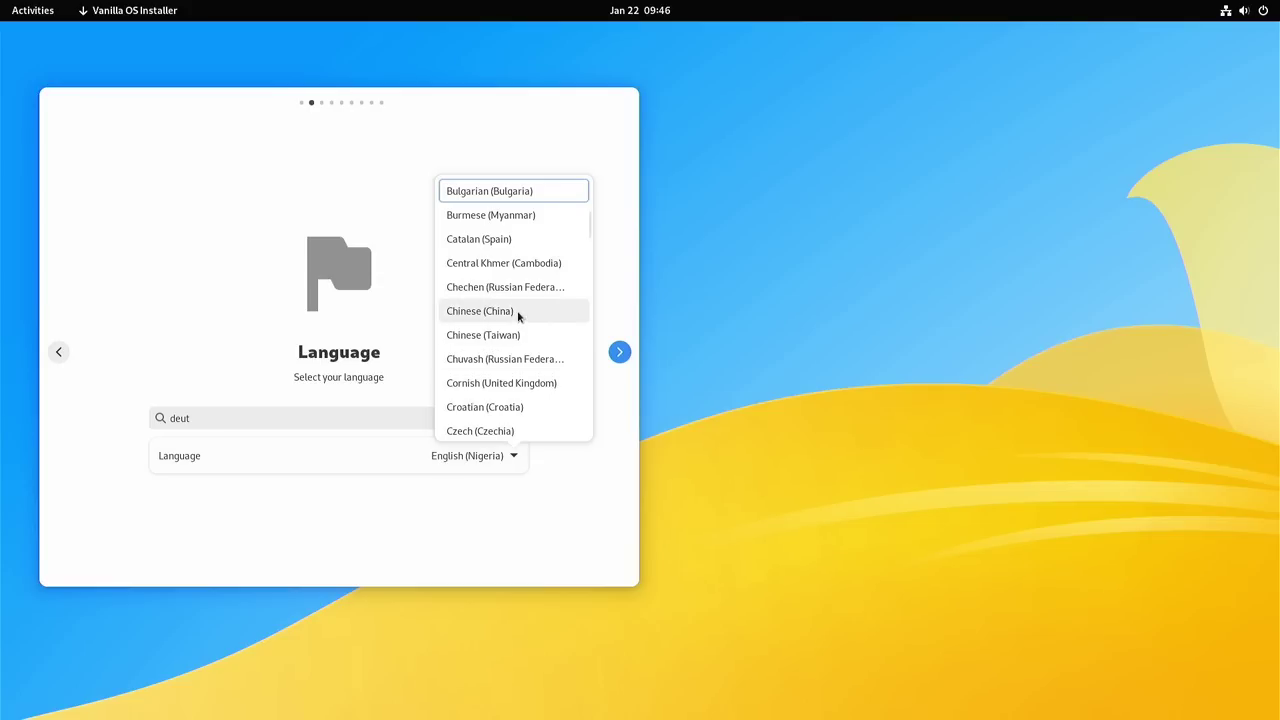
pyautogui.scroll(-6, 518, 320)
pyautogui.scroll(-3, 517, 320)
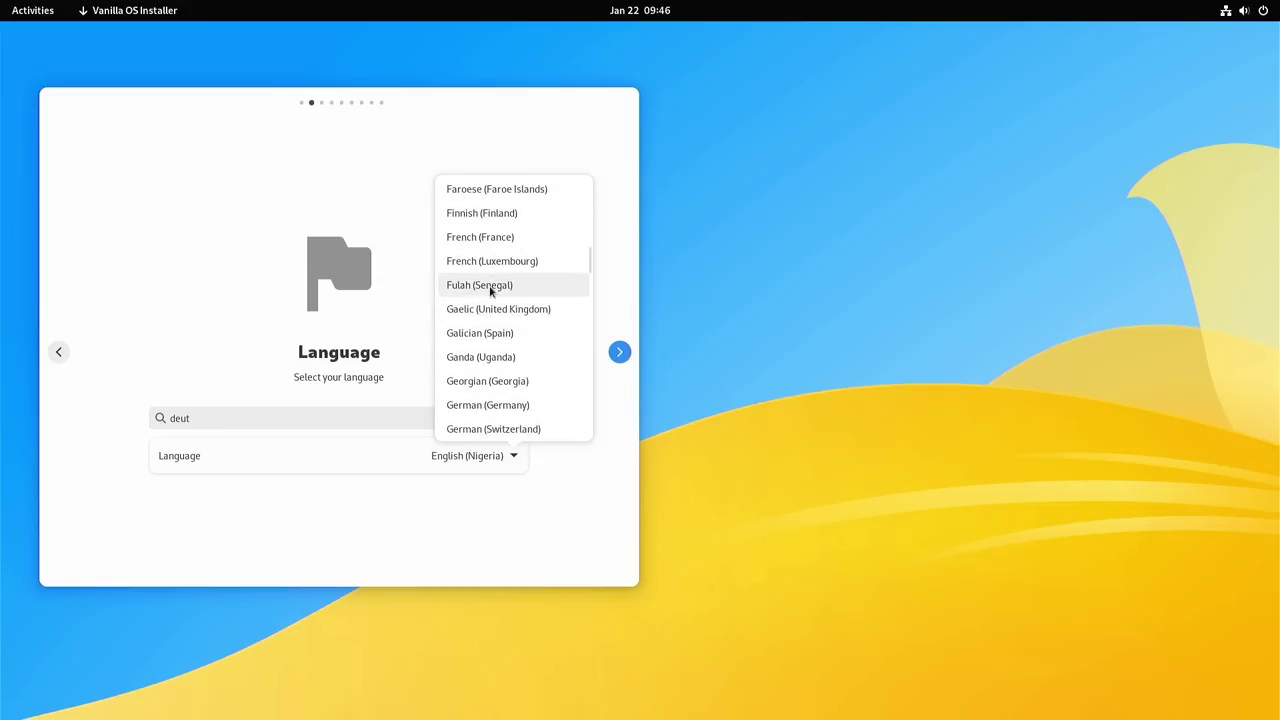
pyautogui.scroll(-1, 494, 330)
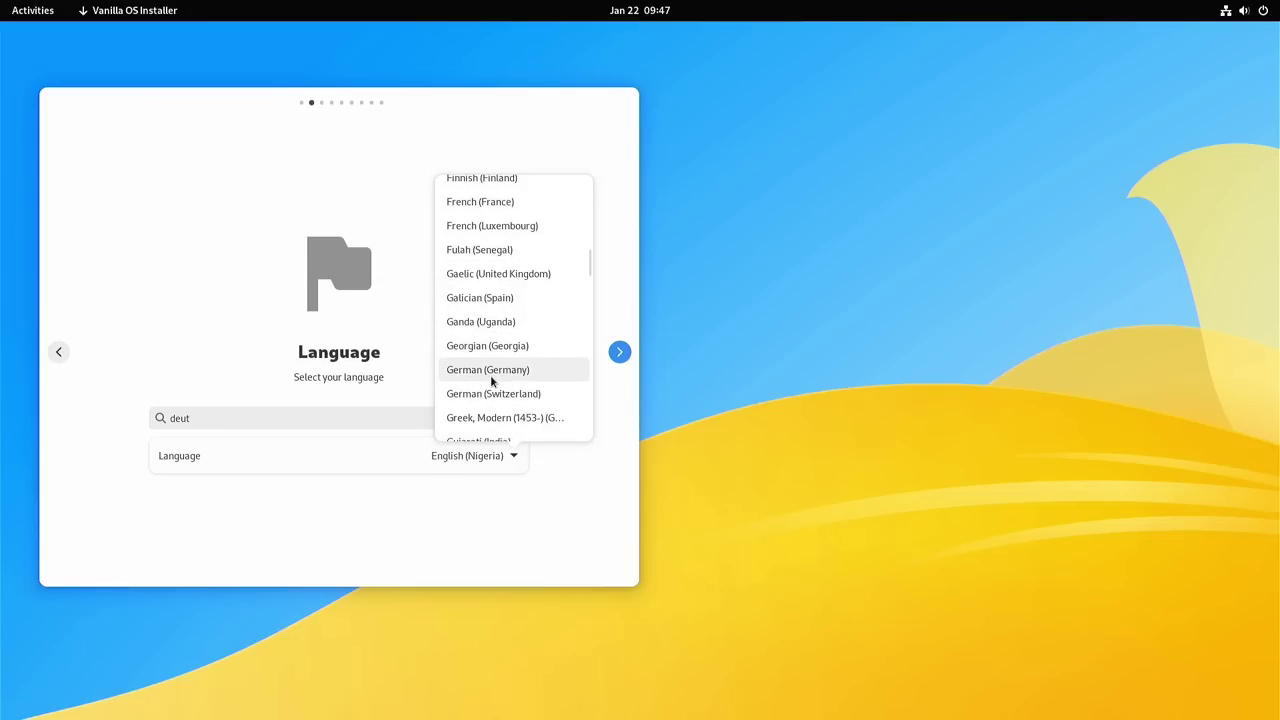
pyautogui.click(490, 370)
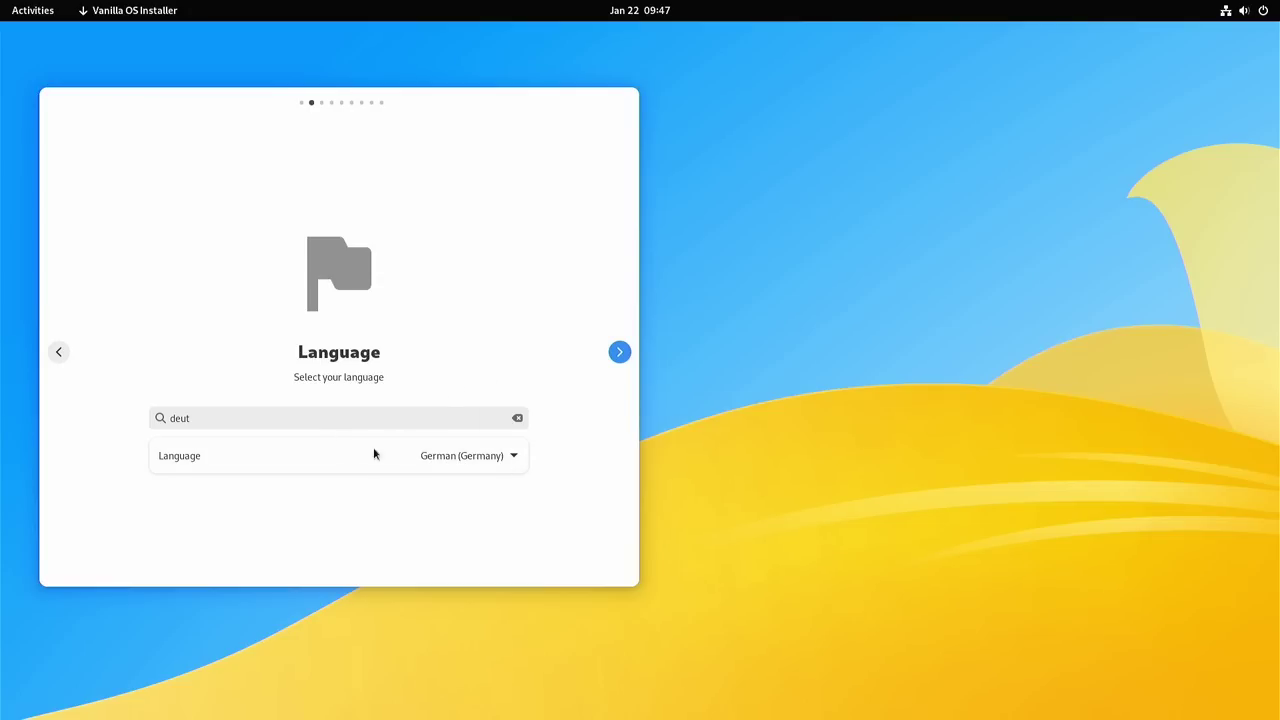
pyautogui.click(619, 352)
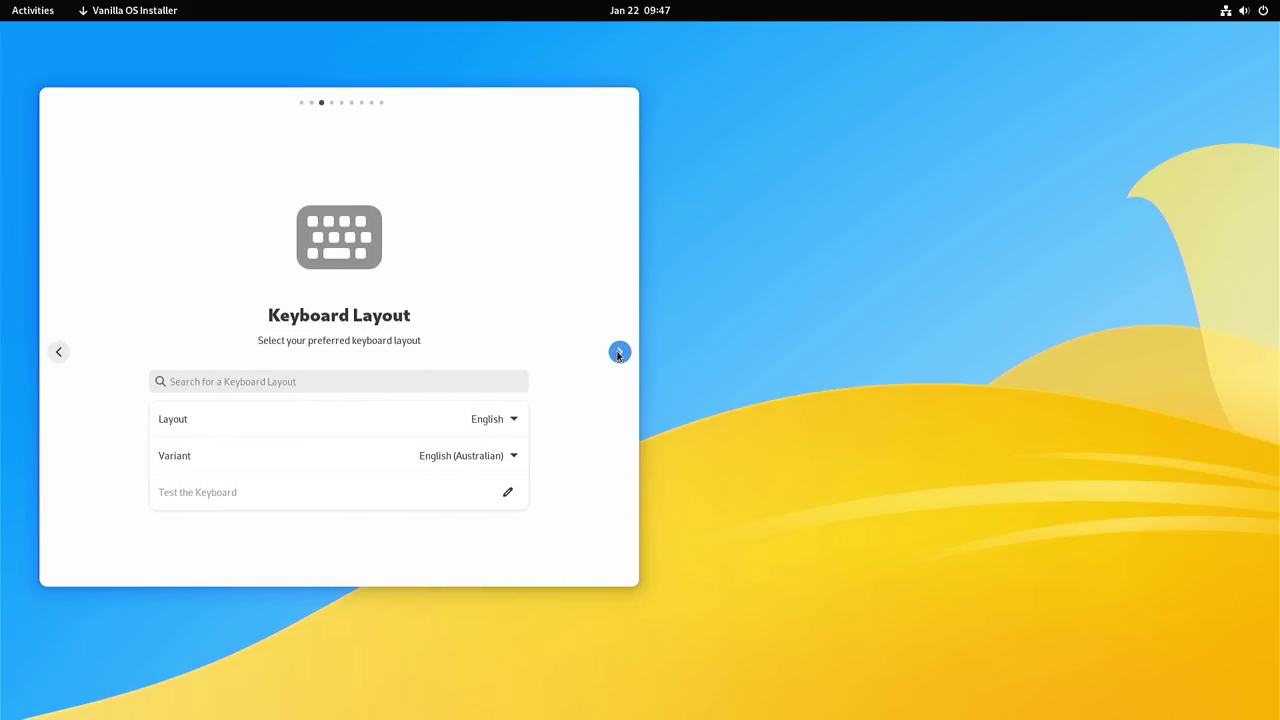
# Step: Choose German as the keyboard layout with the plain German variant, then continue
pyautogui.click(481, 422)
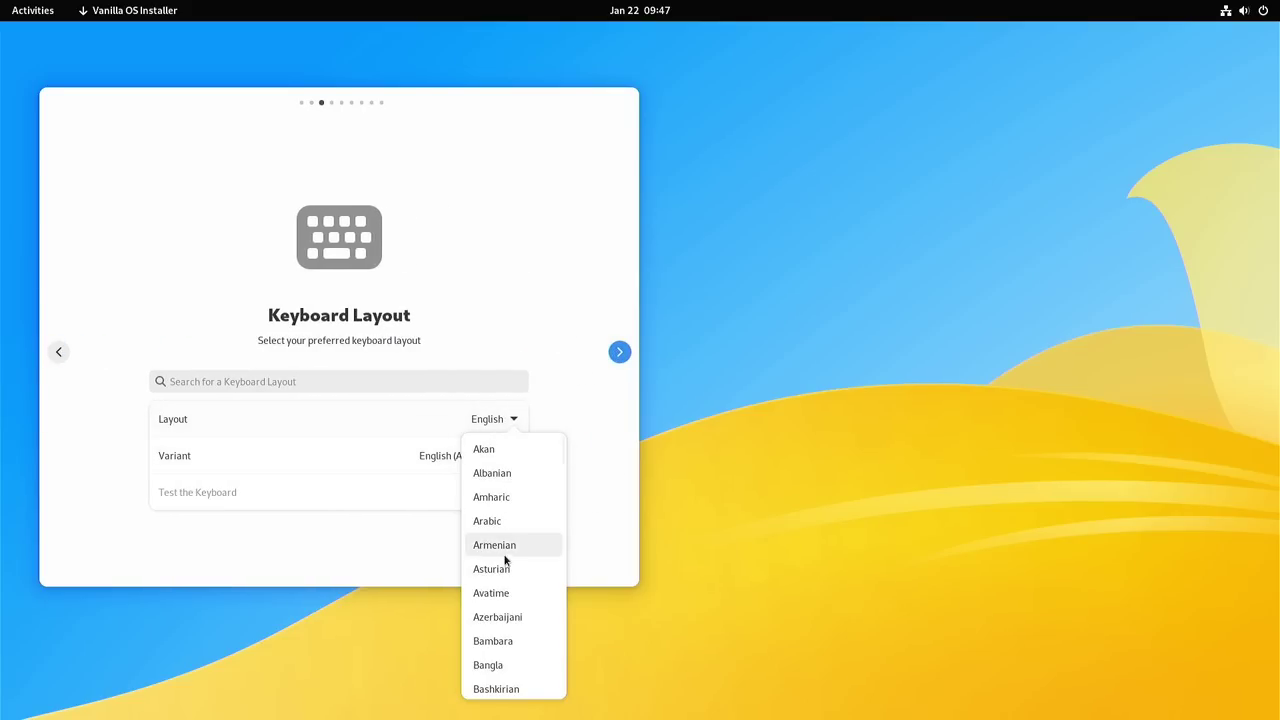
pyautogui.scroll(-2, 505, 565)
pyautogui.scroll(-5, 505, 565)
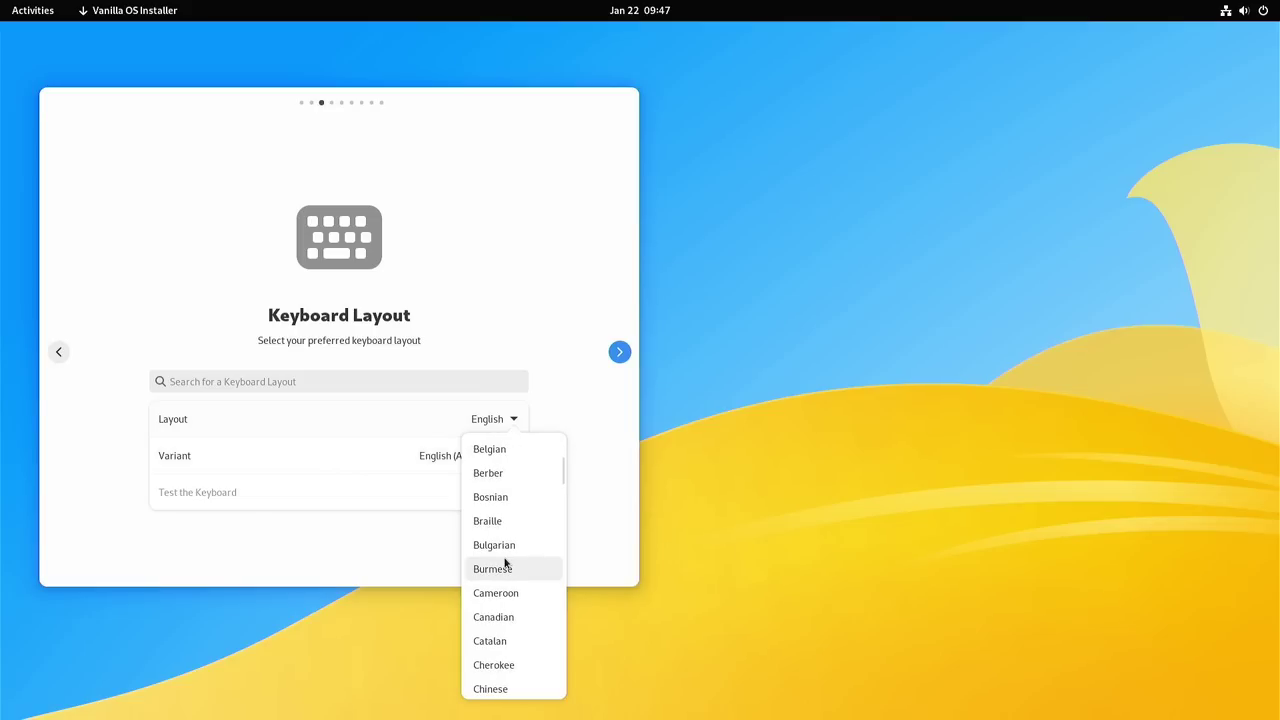
pyautogui.scroll(-4, 505, 565)
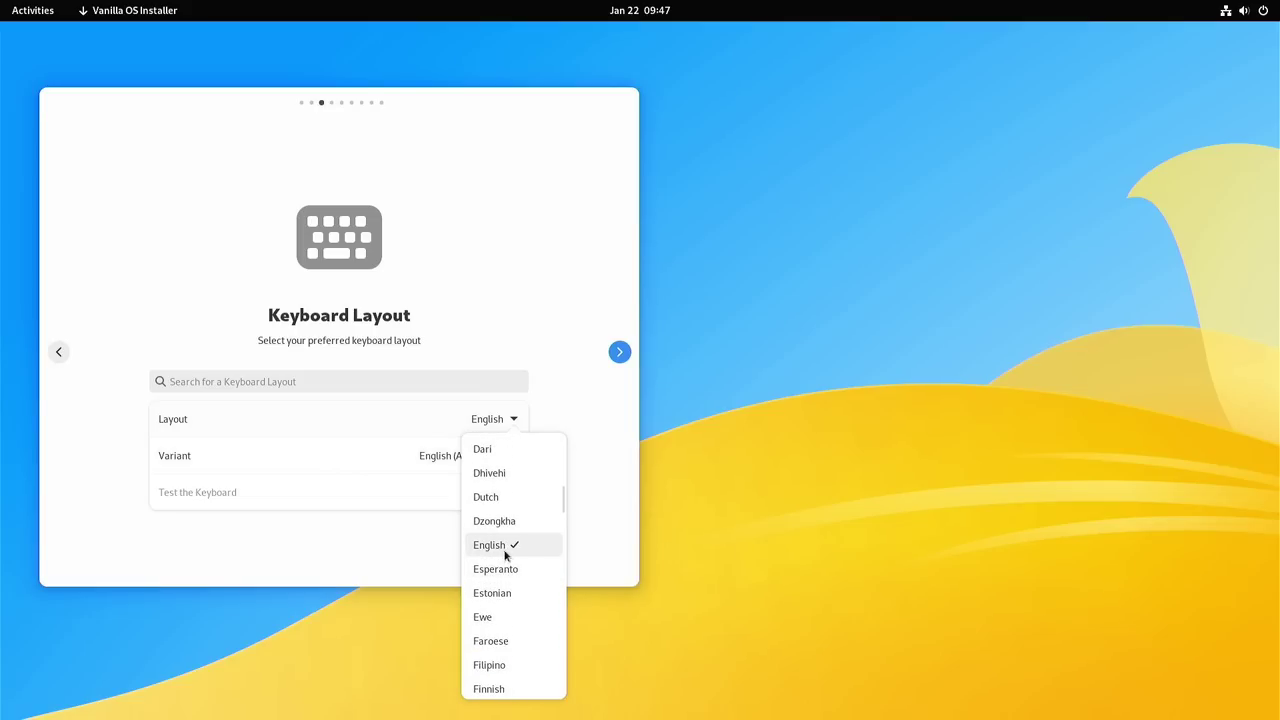
pyautogui.scroll(-1, 505, 560)
pyautogui.scroll(-1, 504, 549)
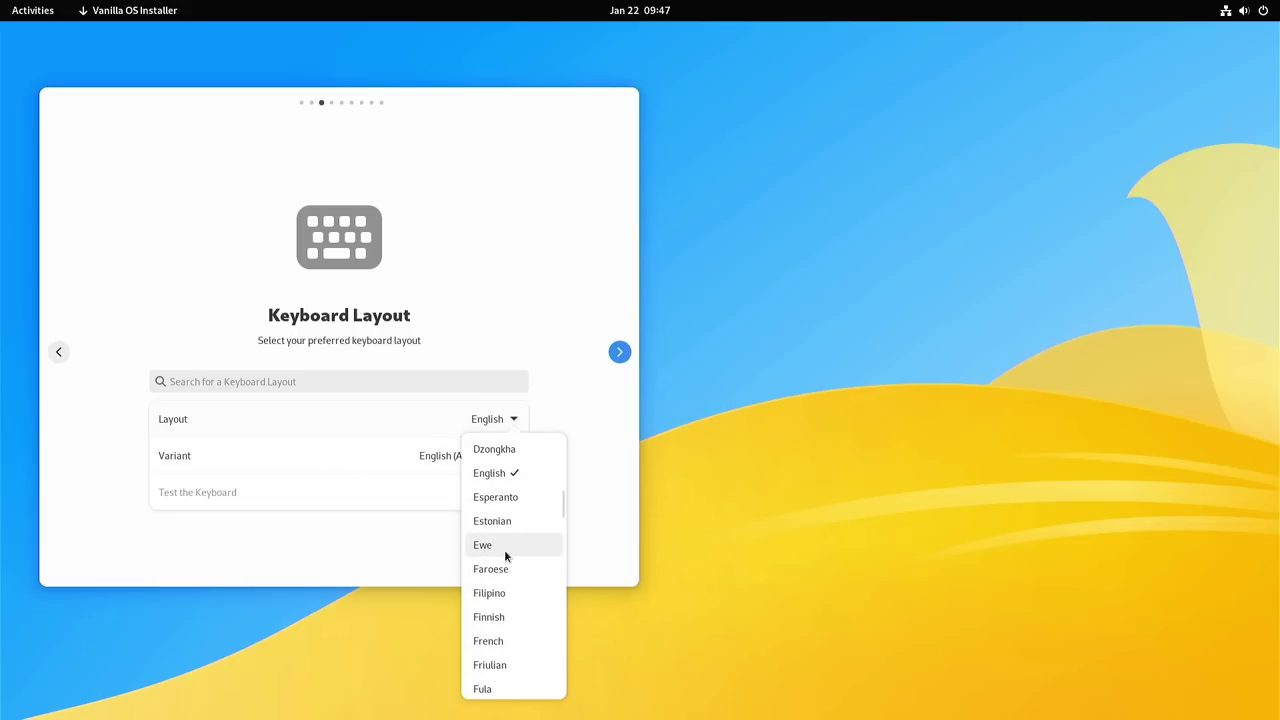
pyautogui.scroll(-2, 511, 558)
pyautogui.scroll(-1, 520, 577)
pyautogui.scroll(-1, 520, 577)
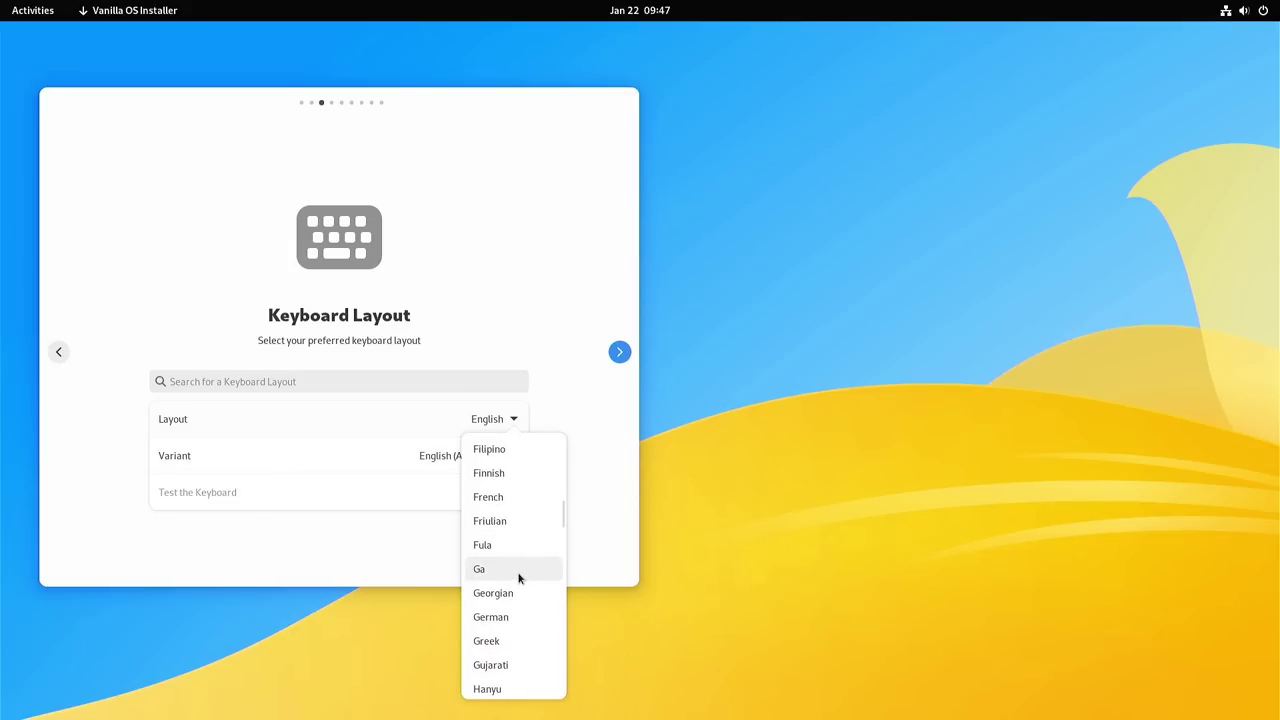
pyautogui.click(492, 617)
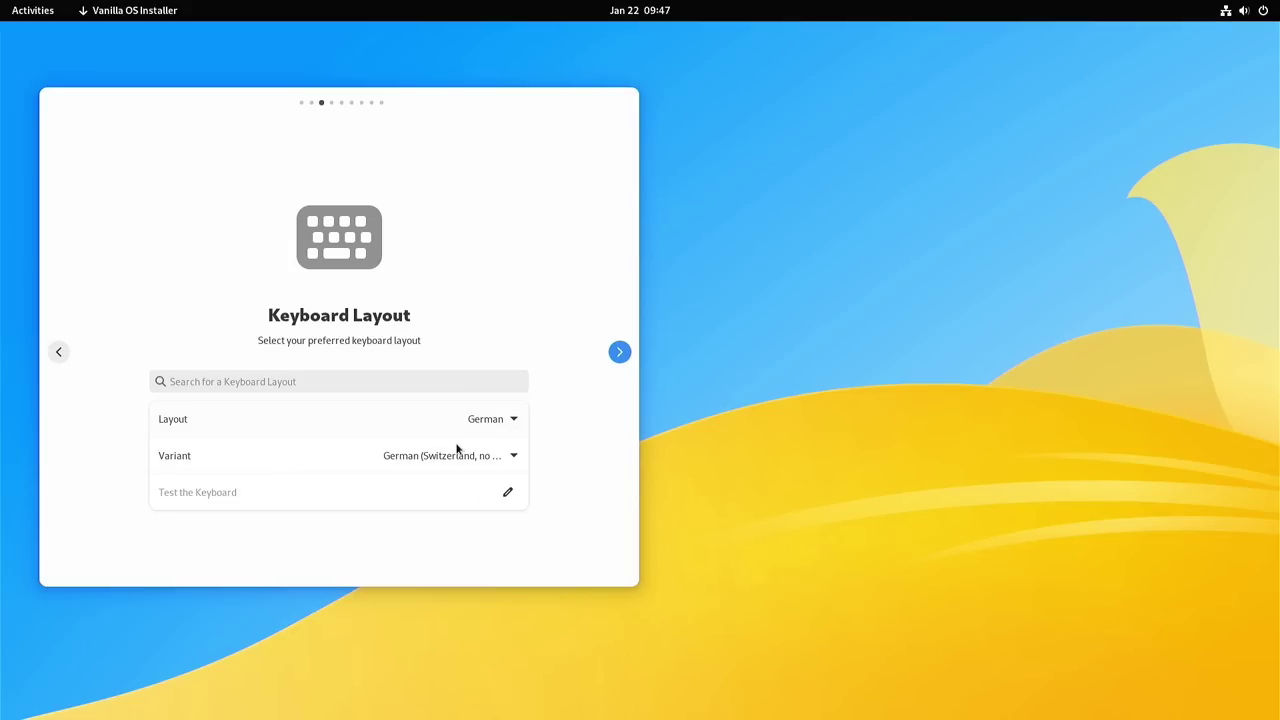
pyautogui.click(447, 458)
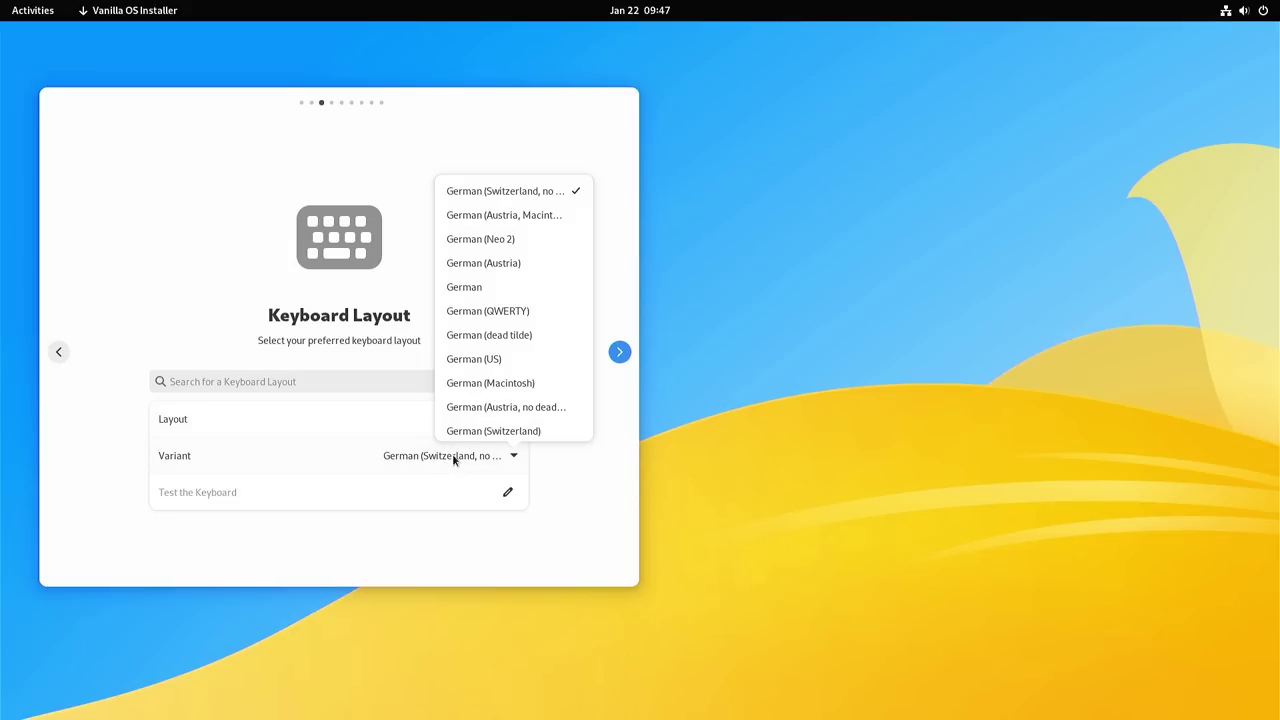
pyautogui.click(490, 287)
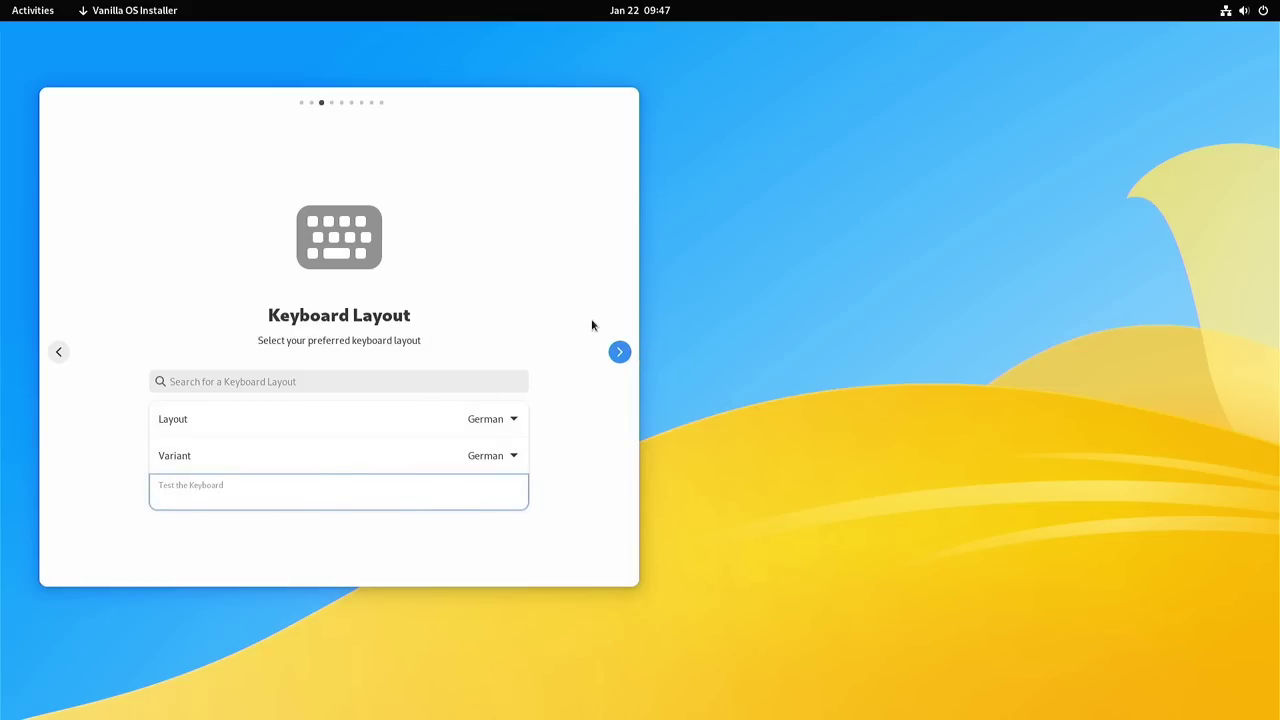
pyautogui.click(619, 352)
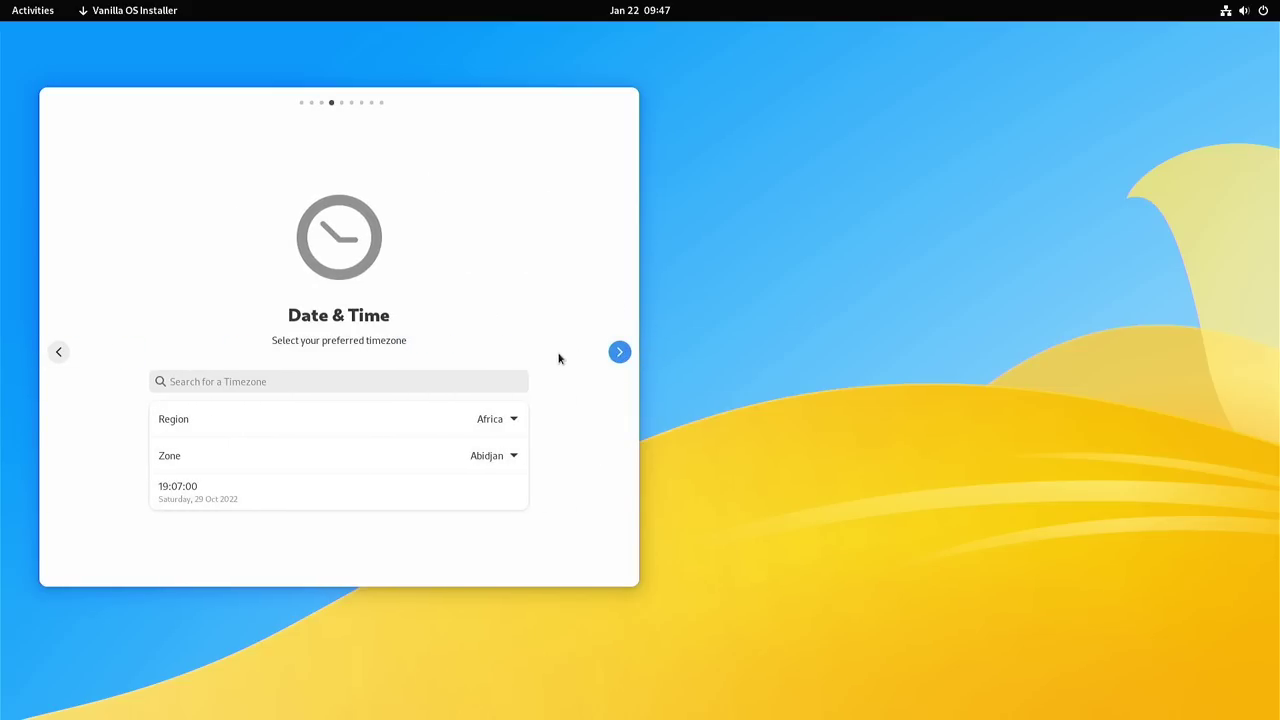
# Step: Set the timezone region to Europe and the zone to Berlin, then continue
pyautogui.click(505, 421)
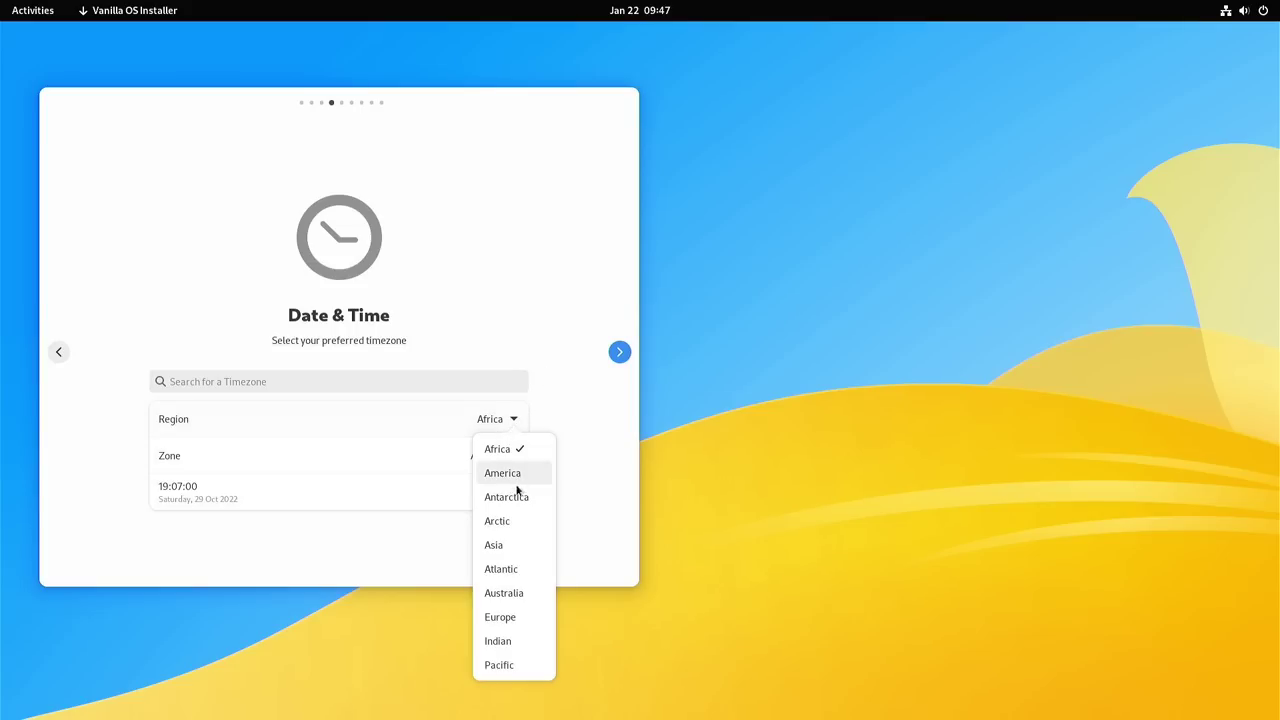
pyautogui.click(504, 618)
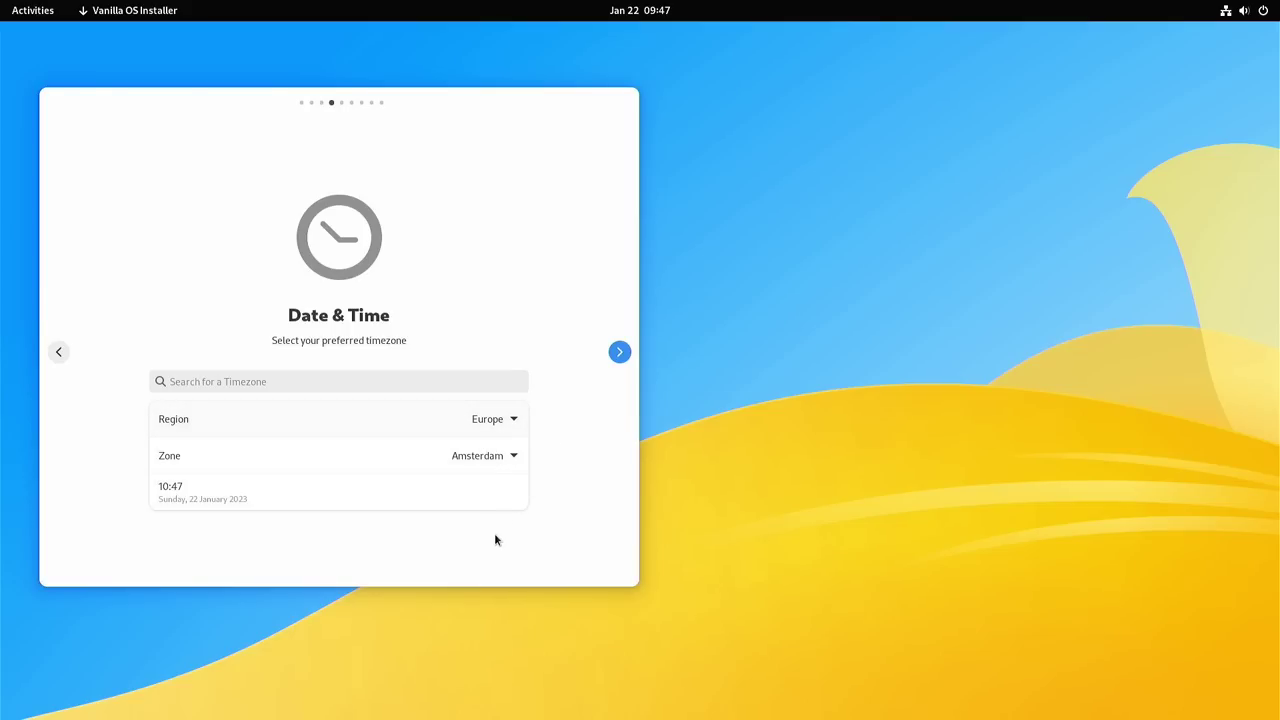
pyautogui.click(452, 452)
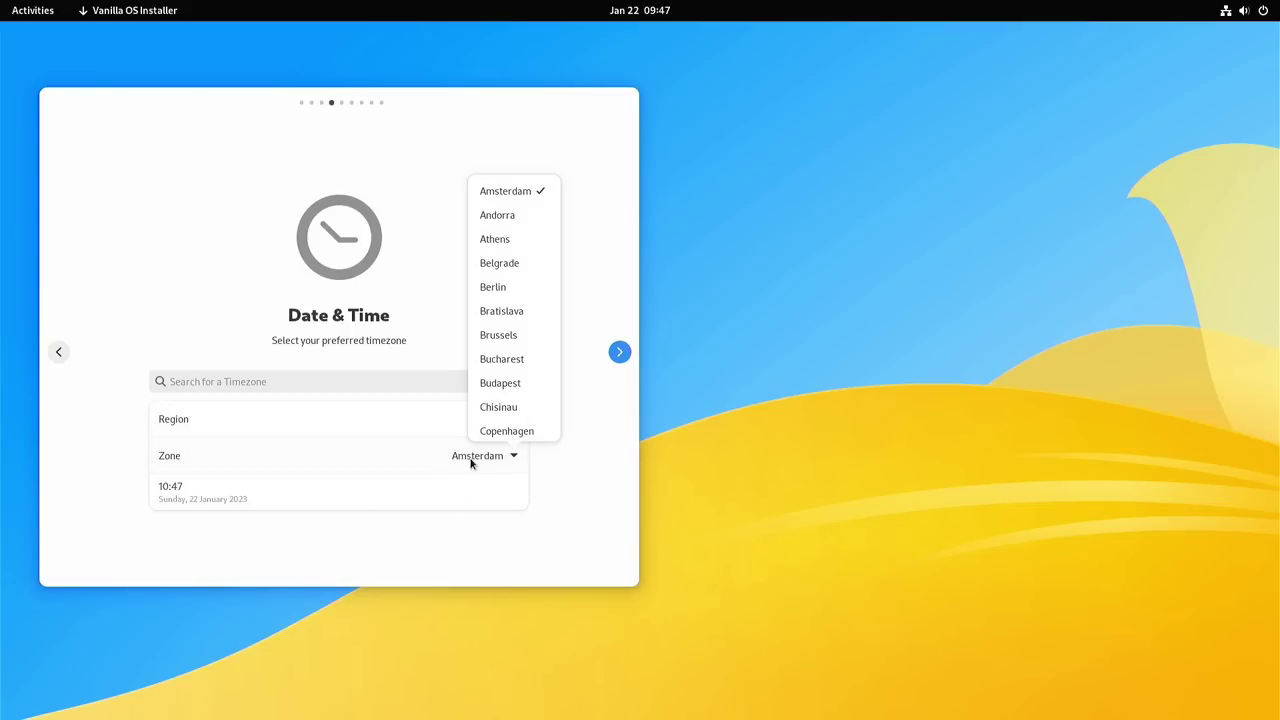
pyautogui.click(508, 290)
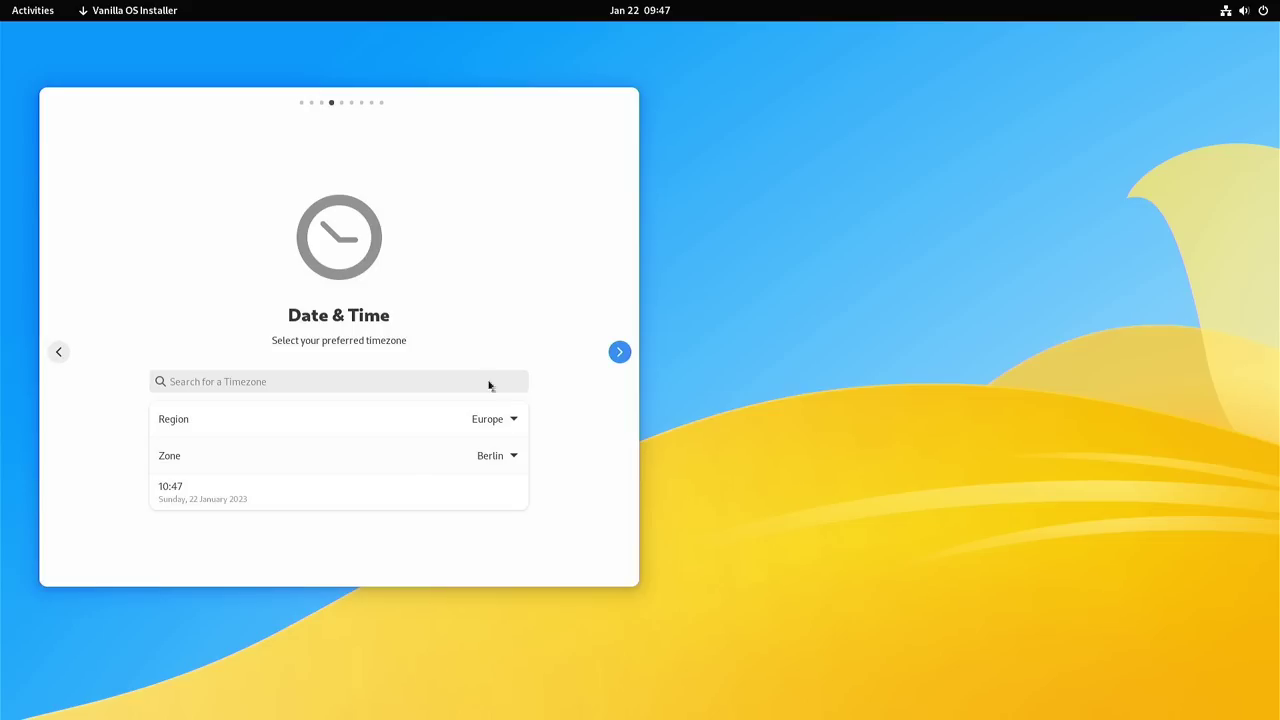
pyautogui.click(620, 352)
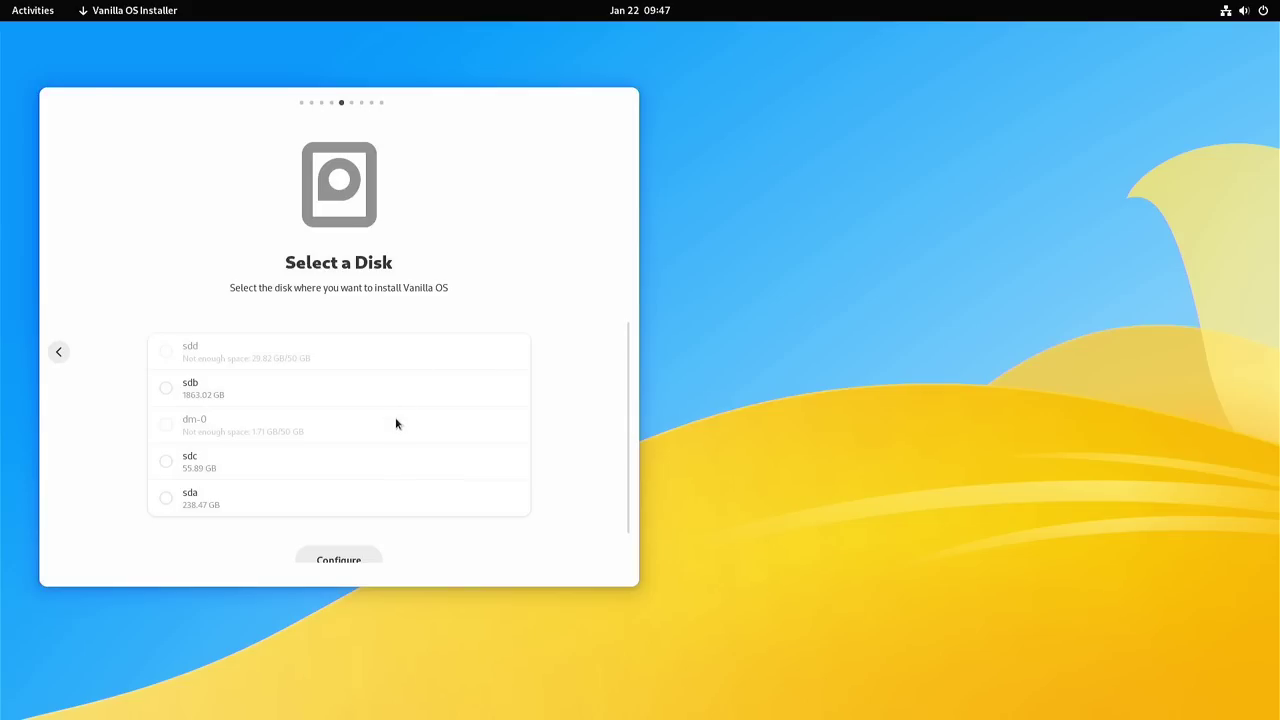
# Step: Install onto the 238.47 GB disk sda using the entire disk and confirm the /dev/sda changes
pyautogui.scroll(-1, 395, 424)
pyautogui.scroll(1, 302, 437)
pyautogui.click(166, 499)
pyautogui.scroll(-1, 571, 529)
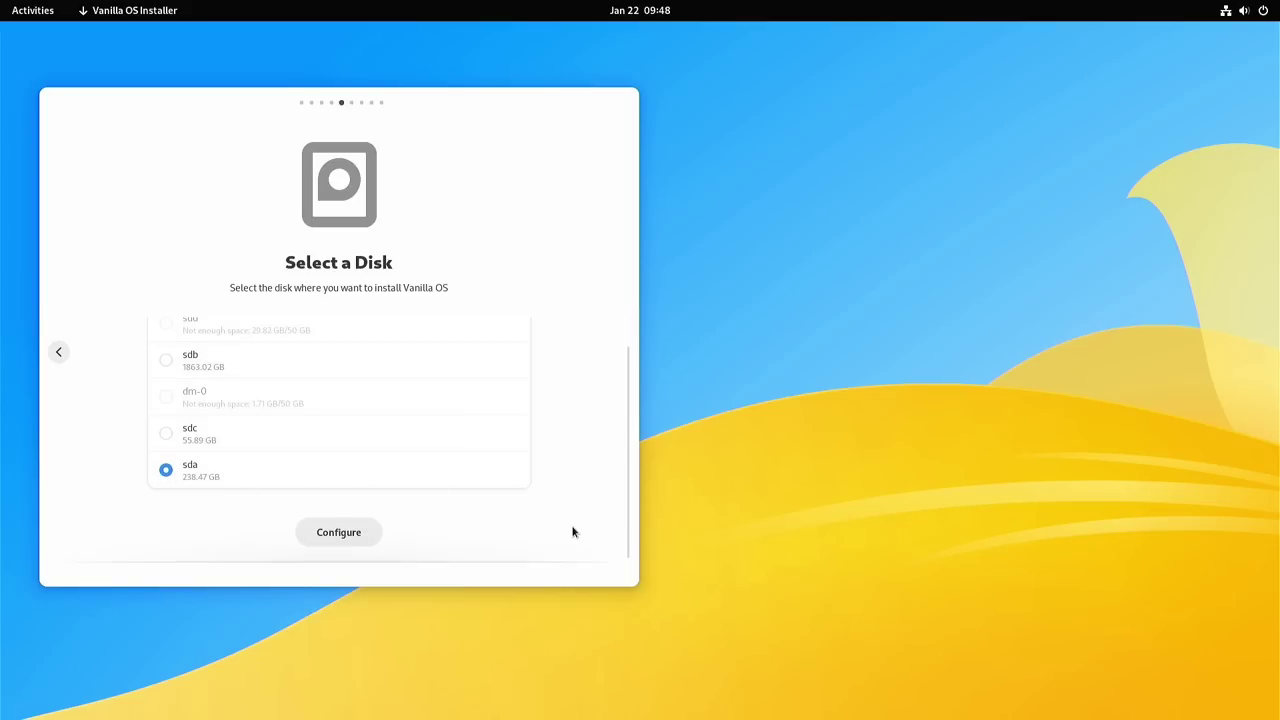
pyautogui.click(339, 534)
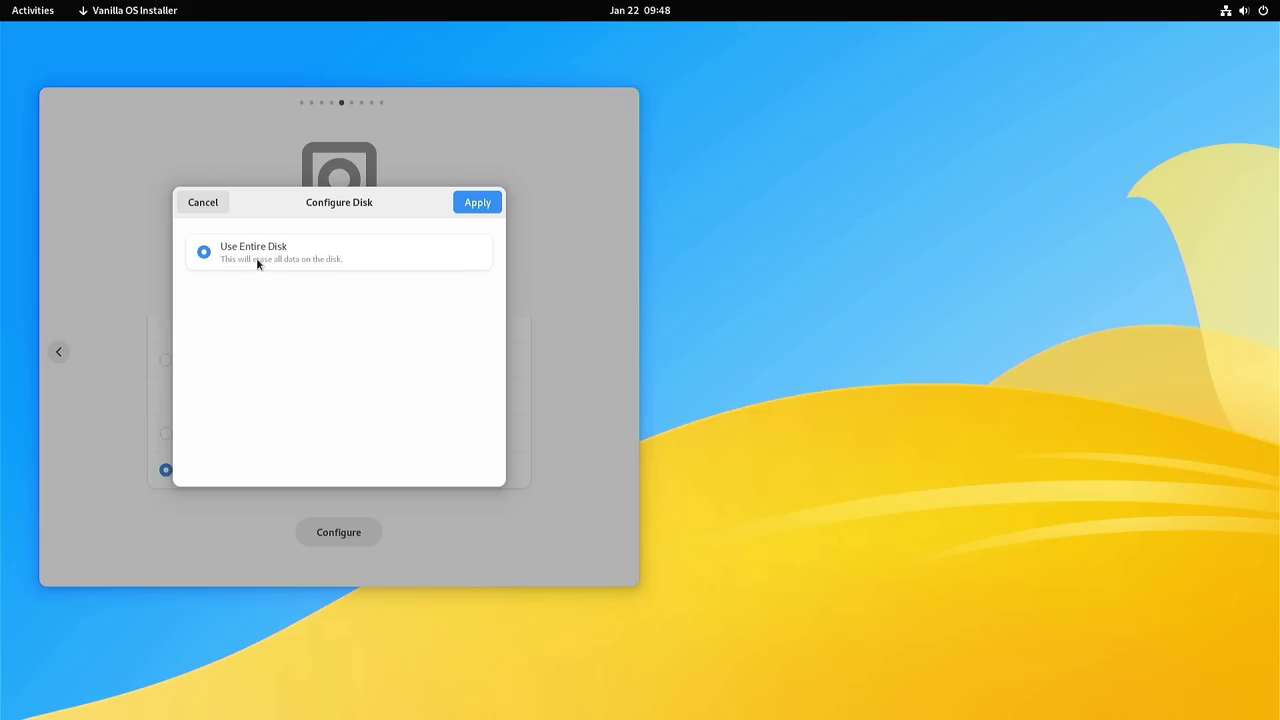
pyautogui.click(477, 203)
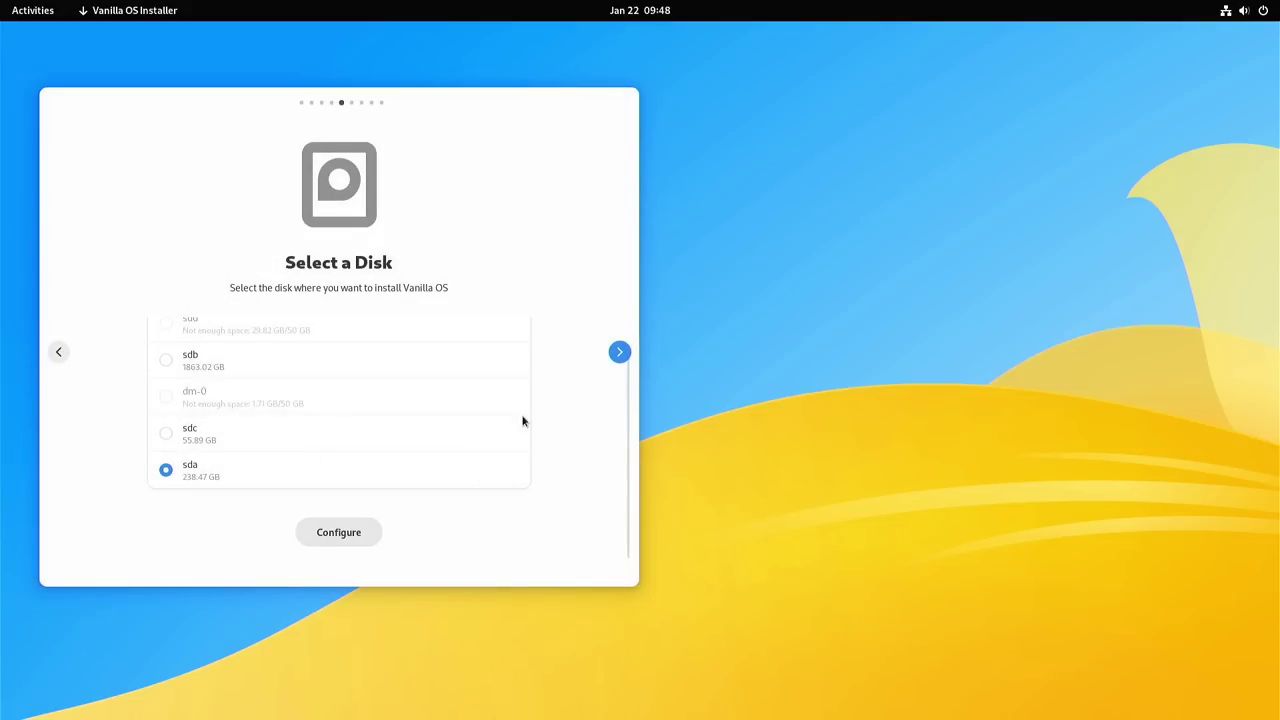
pyautogui.click(620, 351)
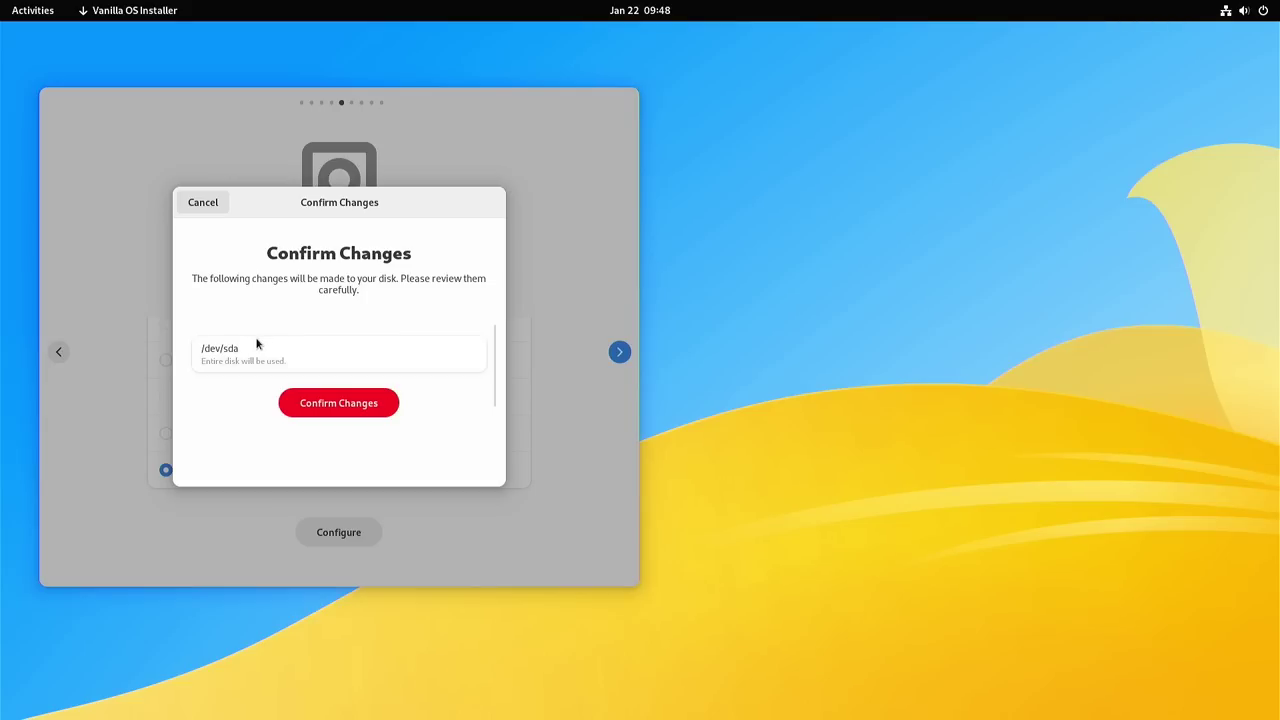
pyautogui.click(337, 405)
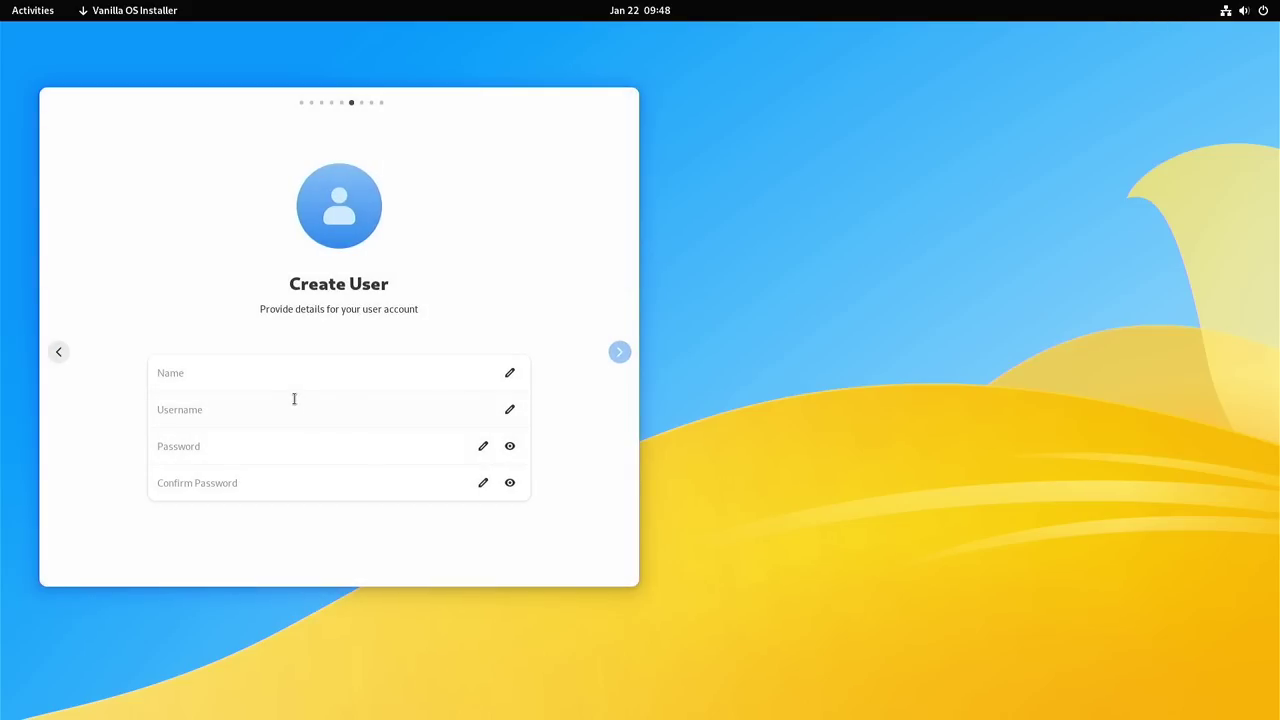
# Step: Enter the account's full name, username, password and password confirmation, then continue
pyautogui.click(308, 374)
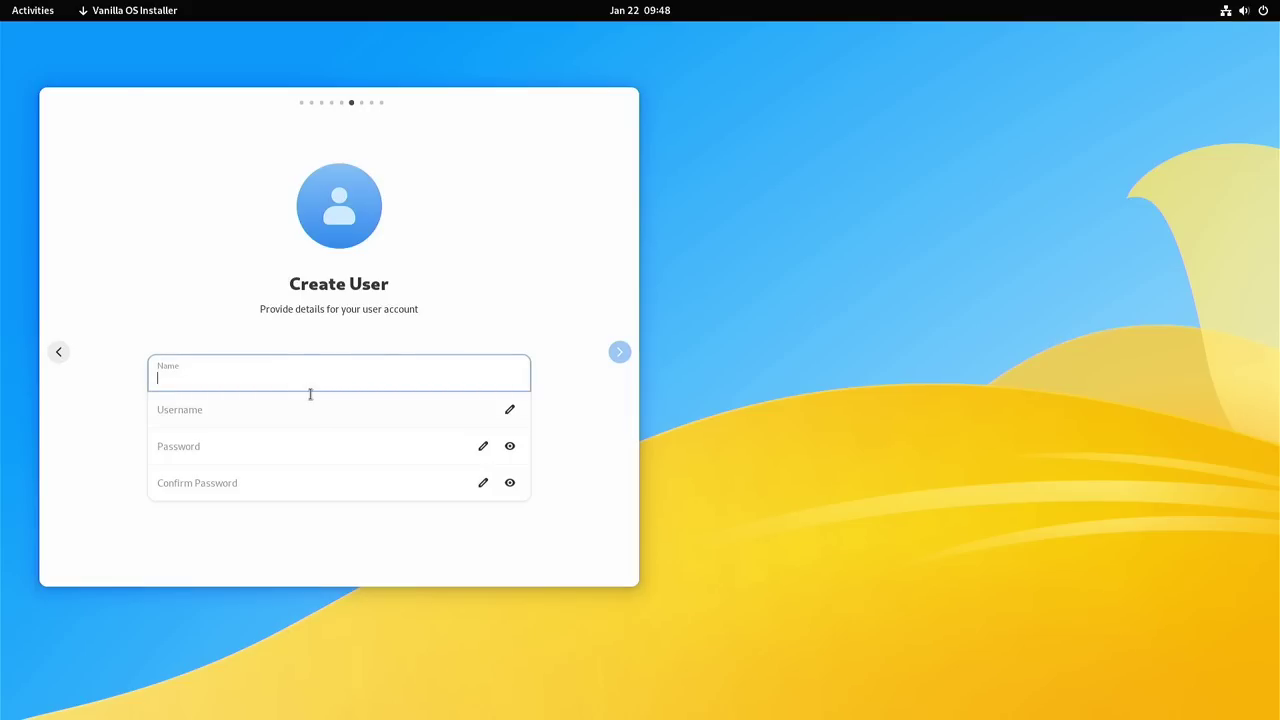
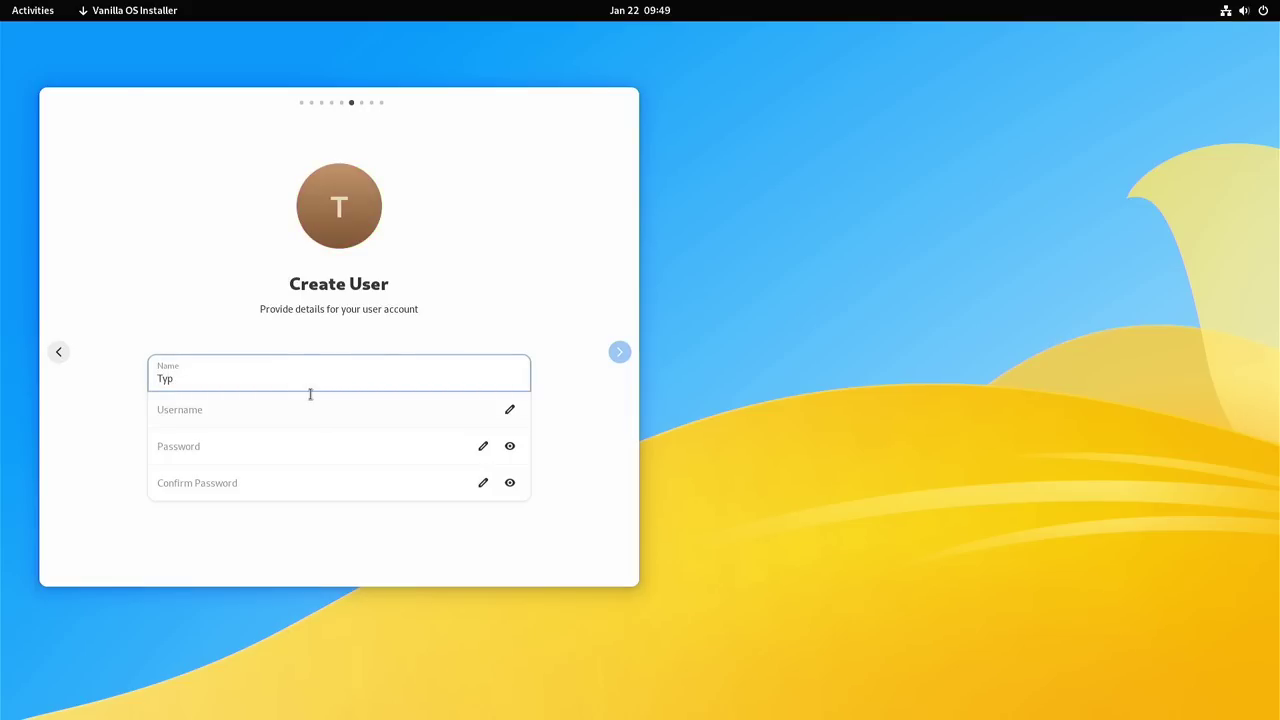
pyautogui.press('Tab')
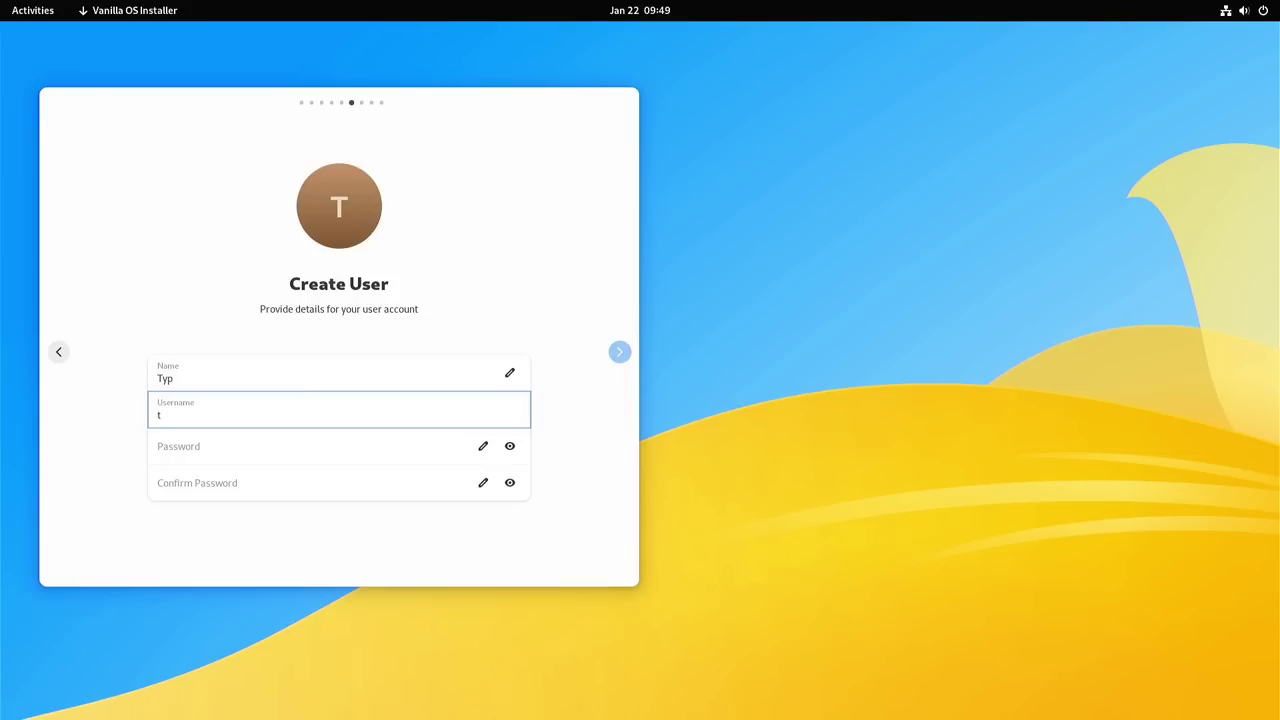
pyautogui.press('Tab')
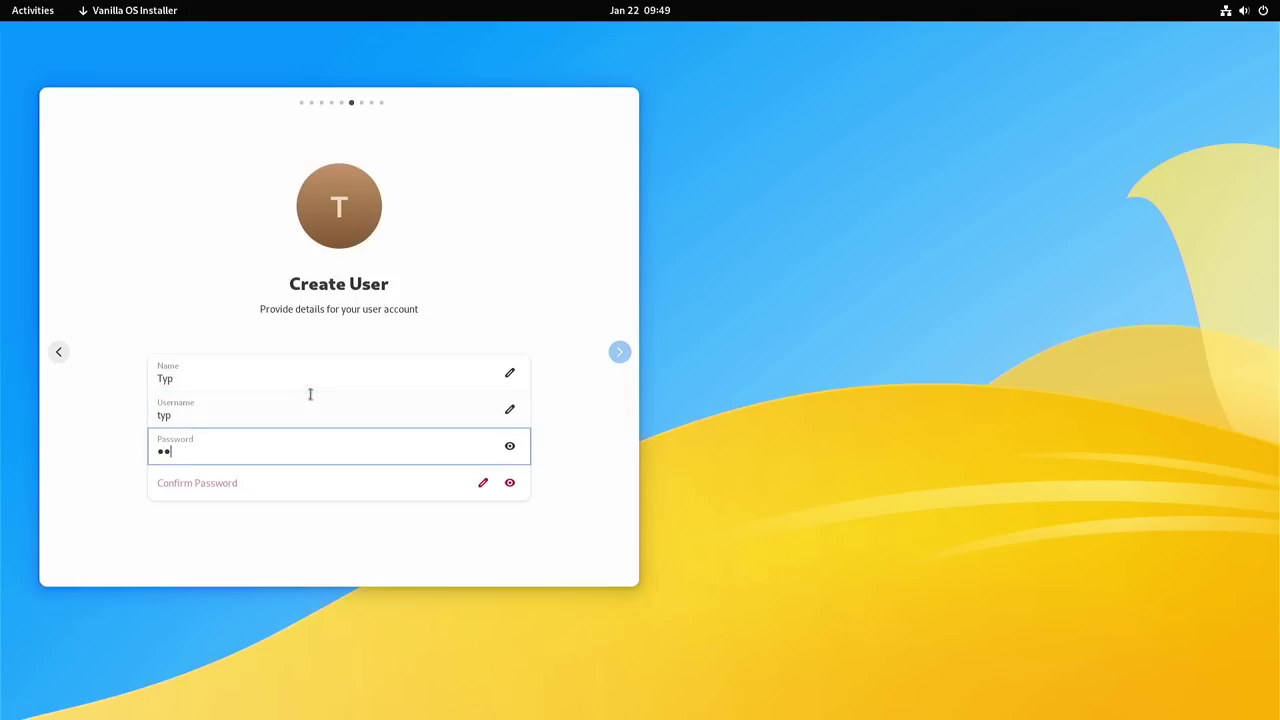
pyautogui.press('Tab')
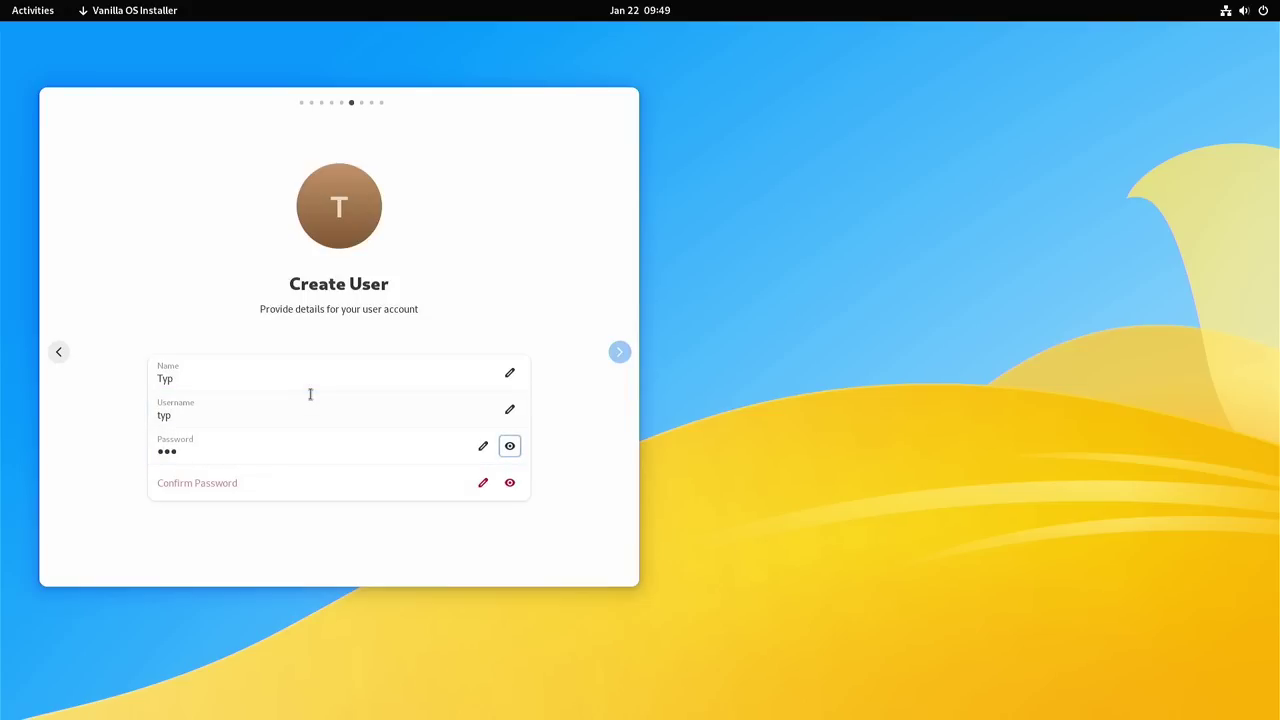
pyautogui.press('Tab')
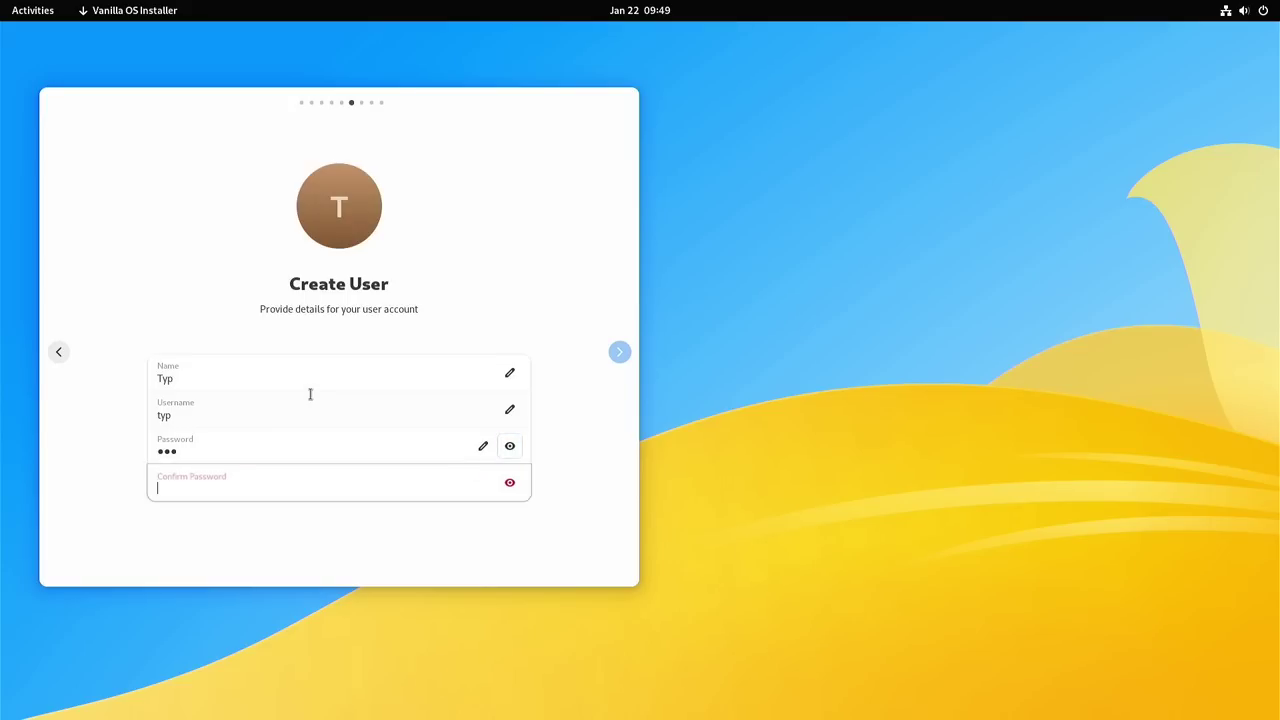
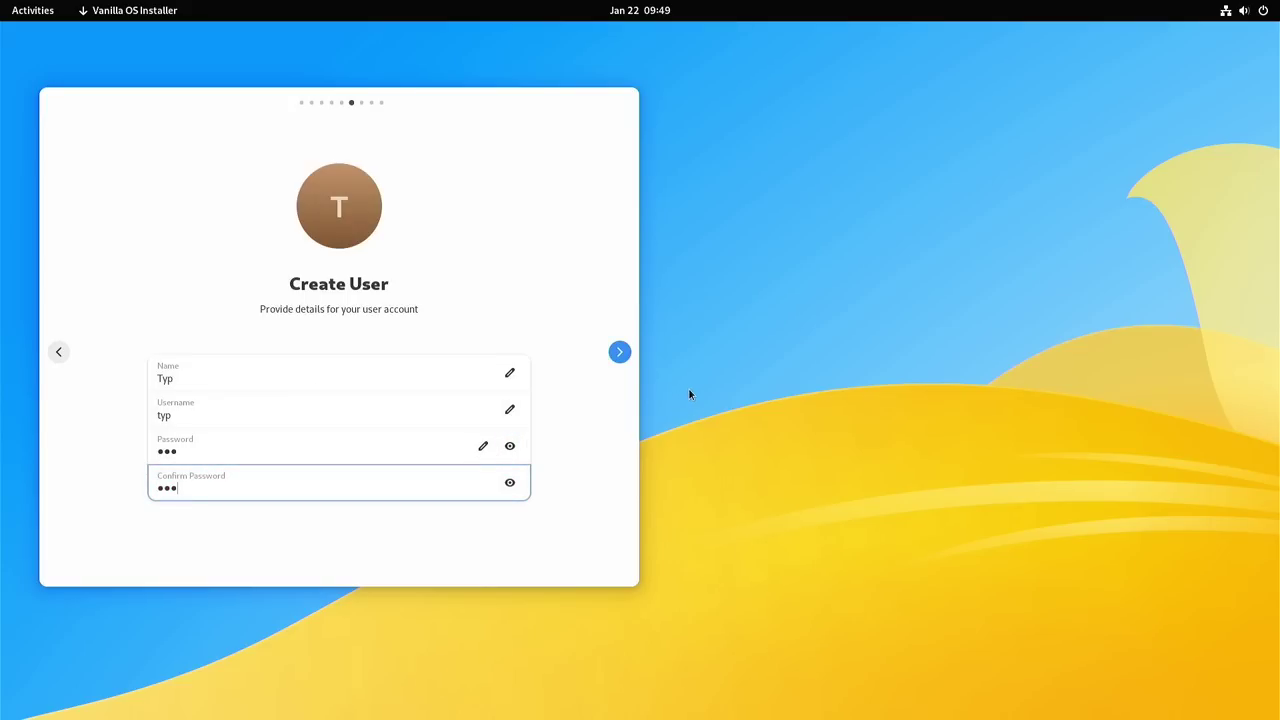
pyautogui.click(618, 352)
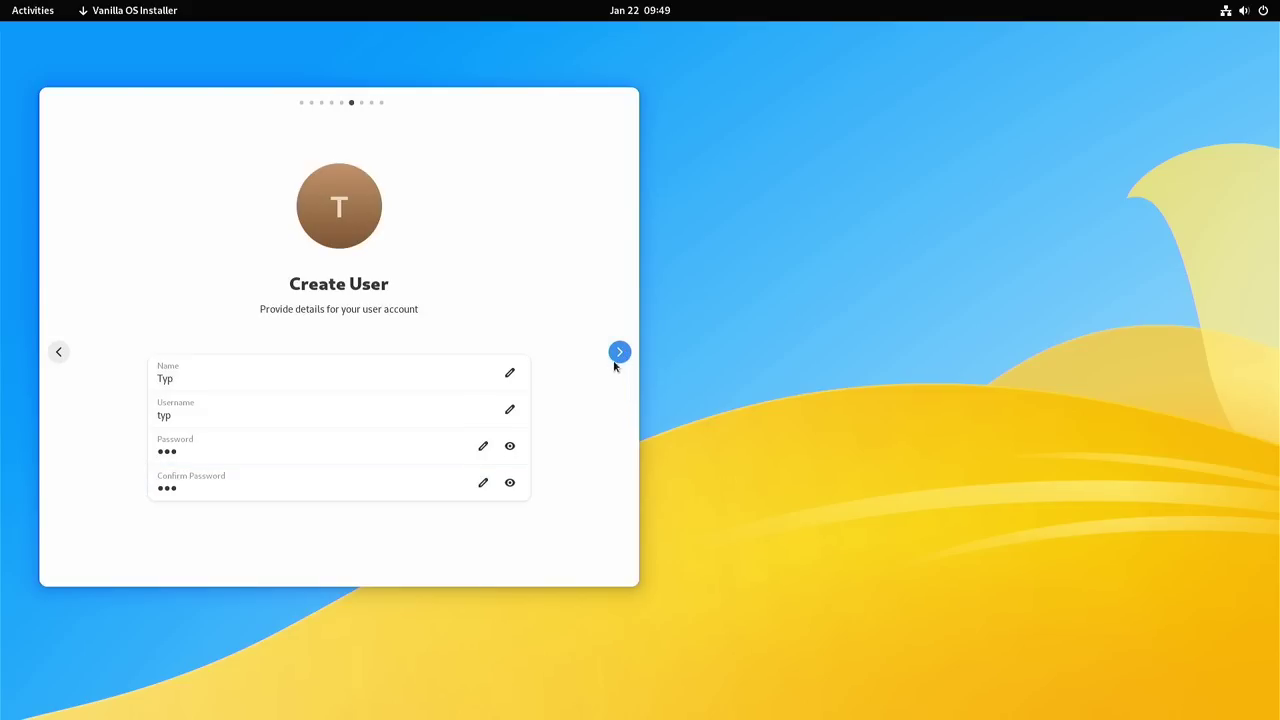
pyautogui.click(618, 355)
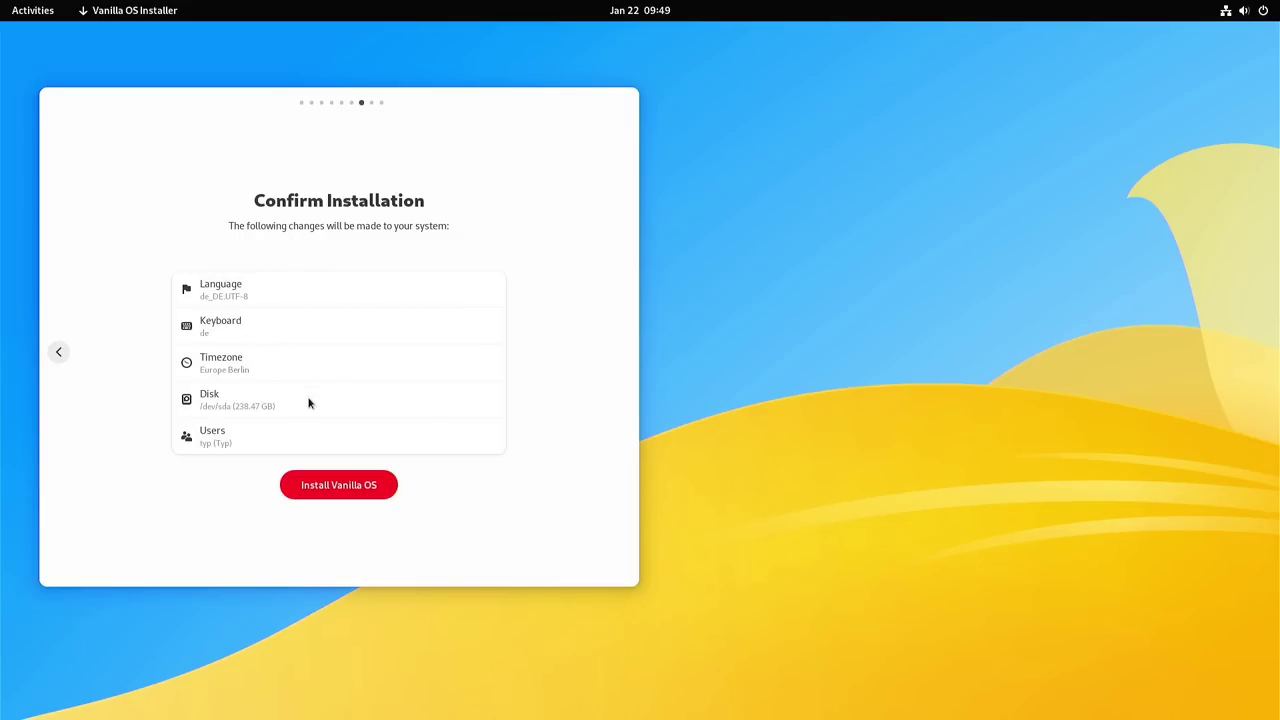
# Step: Run the Vanilla OS installation and reboot once All done! appears
pyautogui.click(339, 486)
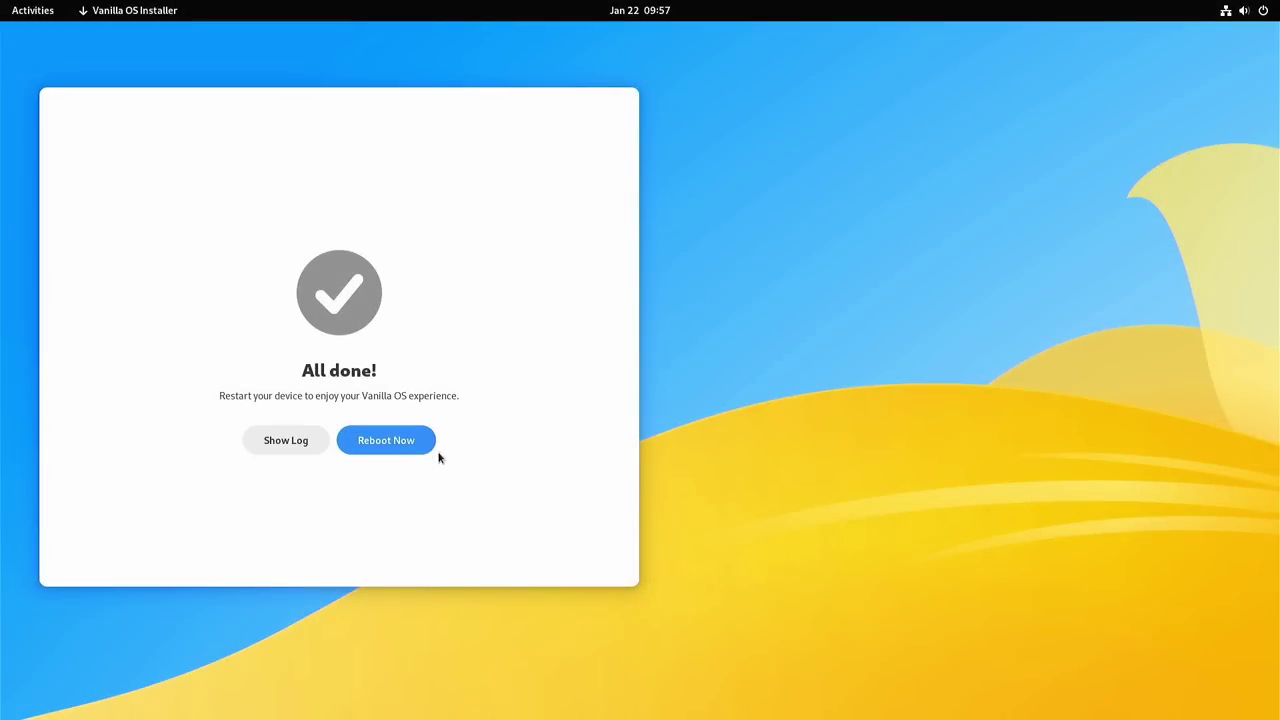
pyautogui.click(382, 441)
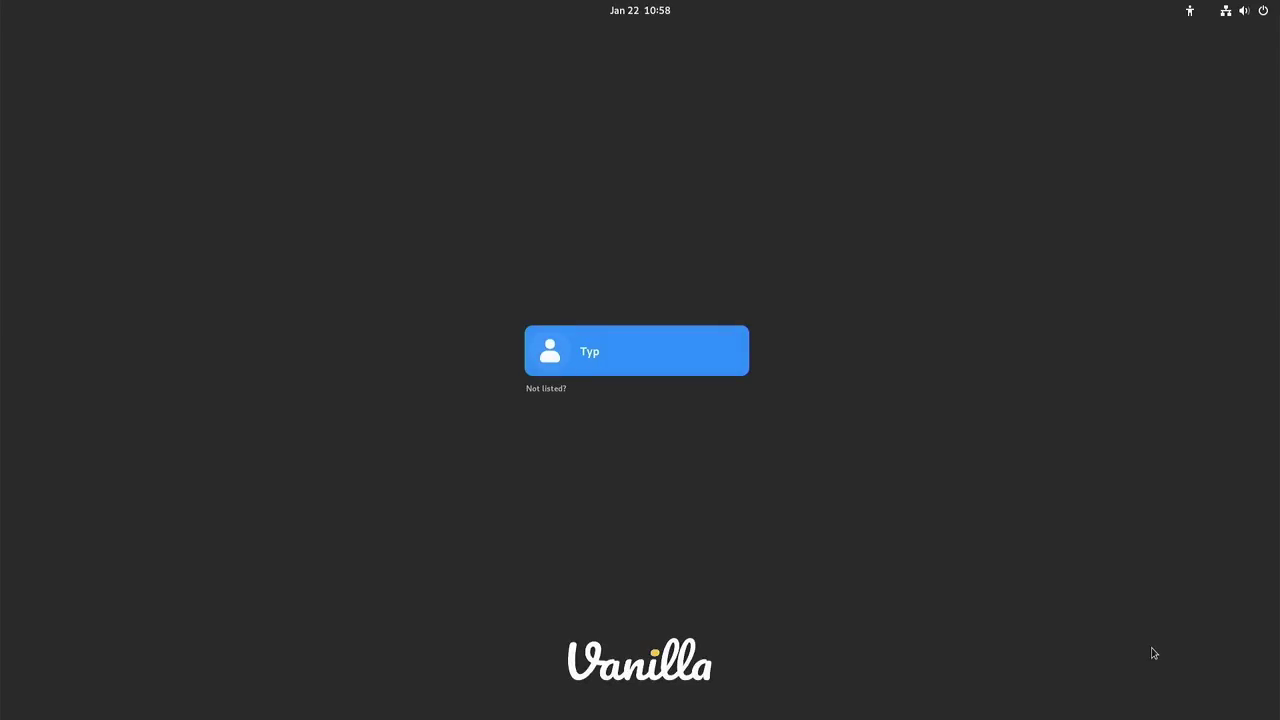
# Step: Log in to the new user account with its password
pyautogui.press('Return')
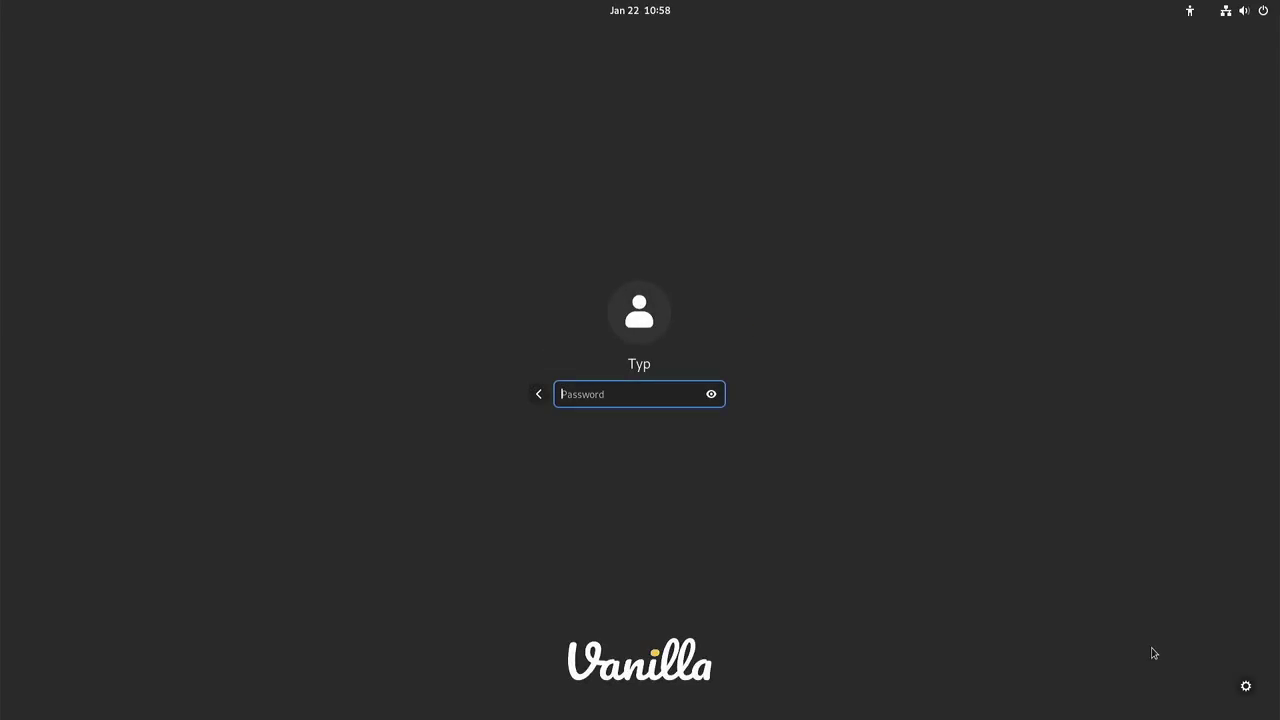
pyautogui.write('••••')
pyautogui.press('Return')
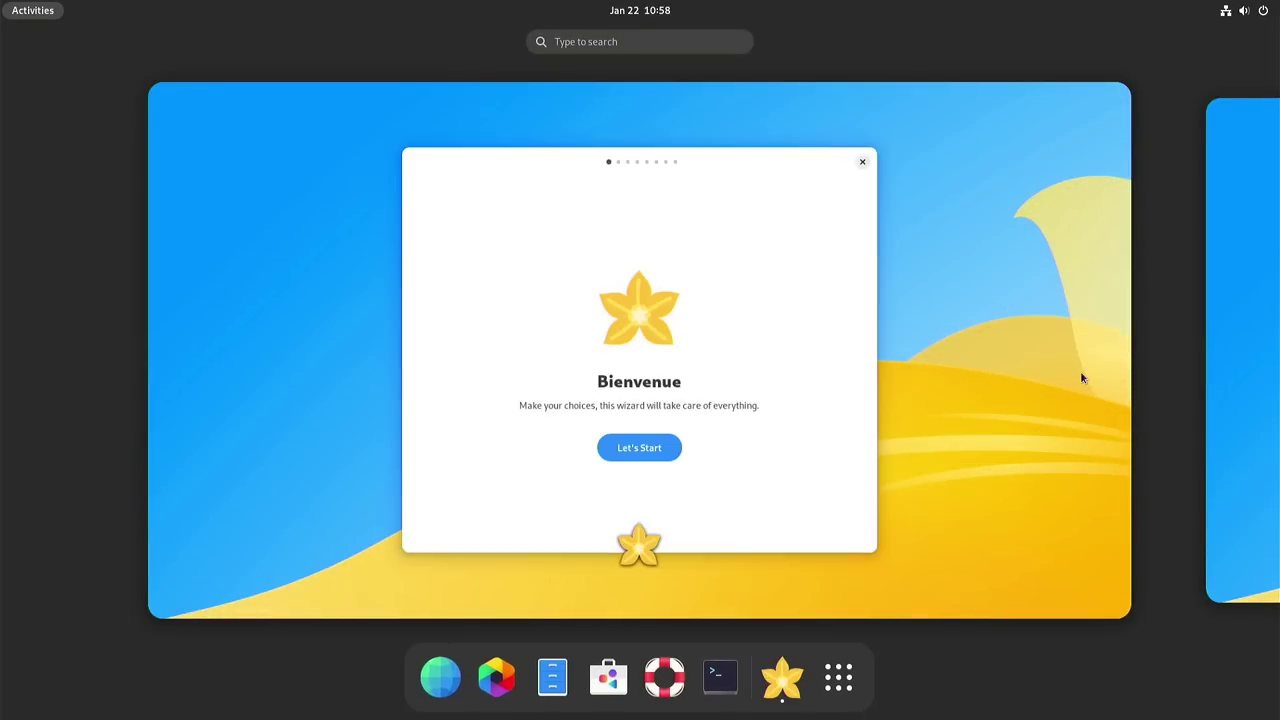
# Step: Bring the Erste Einrichtung welcome window into view and start the first-setup wizard
pyautogui.click(769, 317)
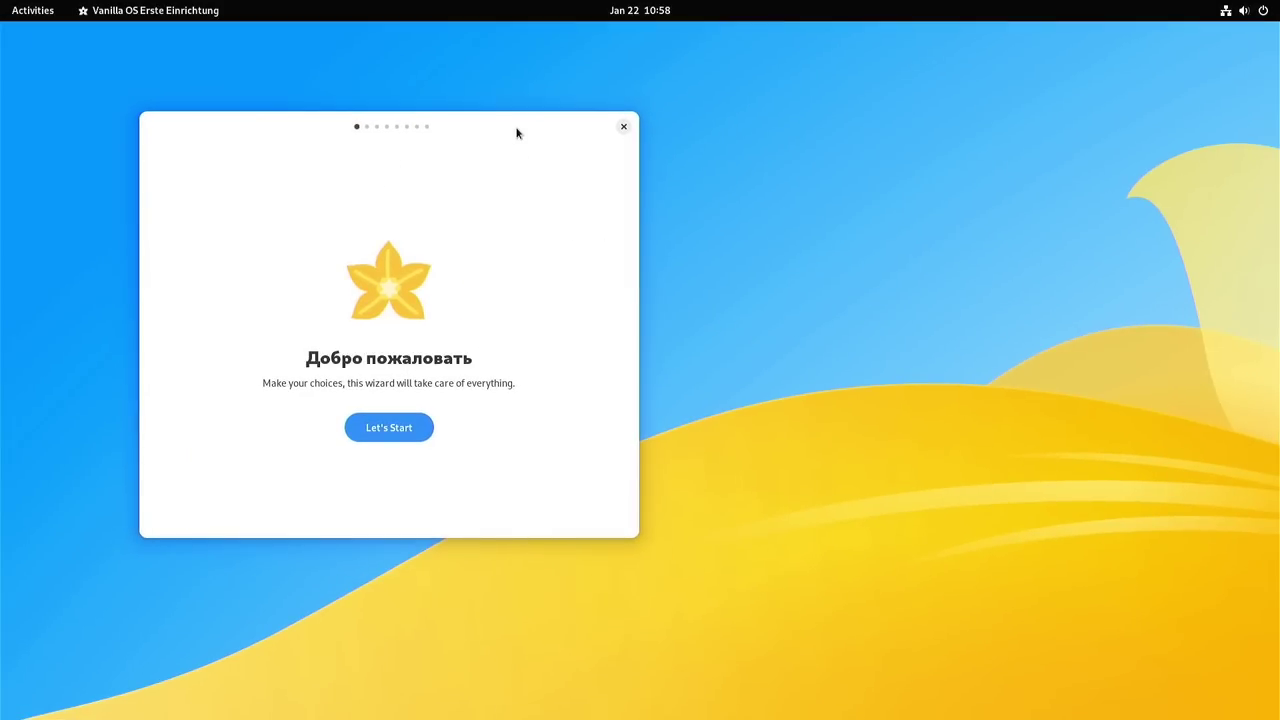
pyautogui.moveTo(517, 129); pyautogui.dragTo(708, 136)
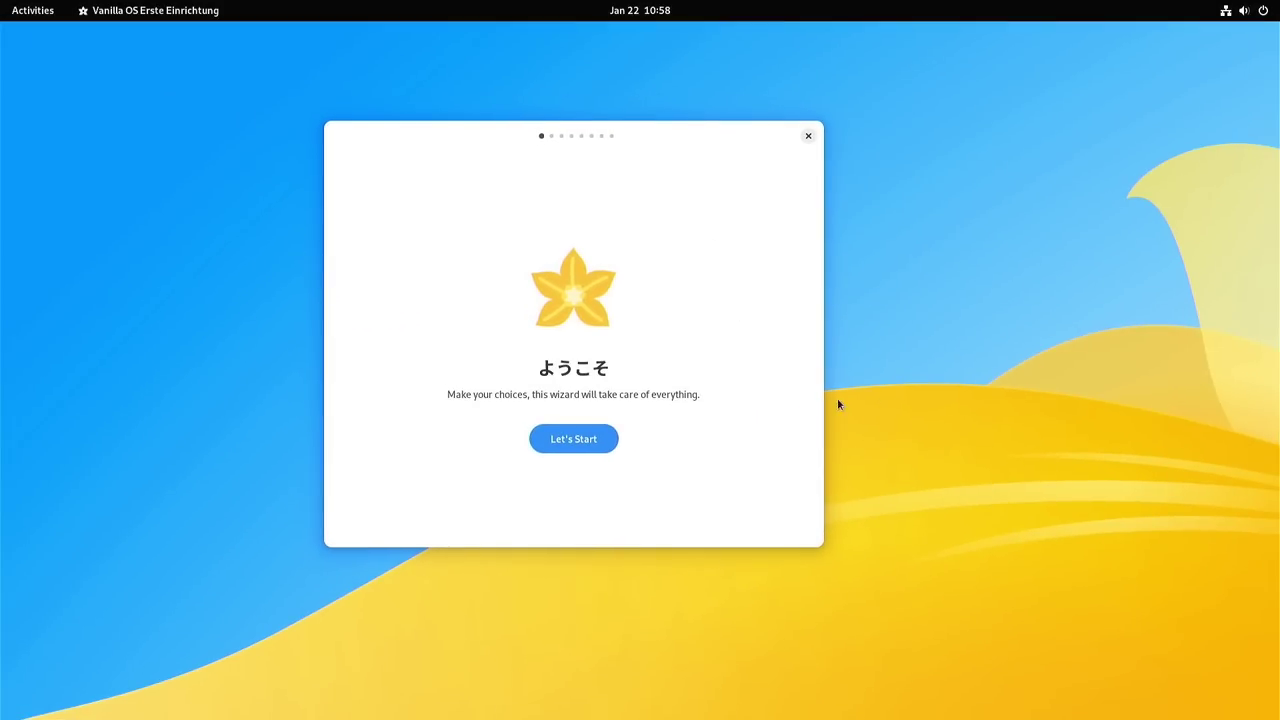
pyautogui.click(569, 440)
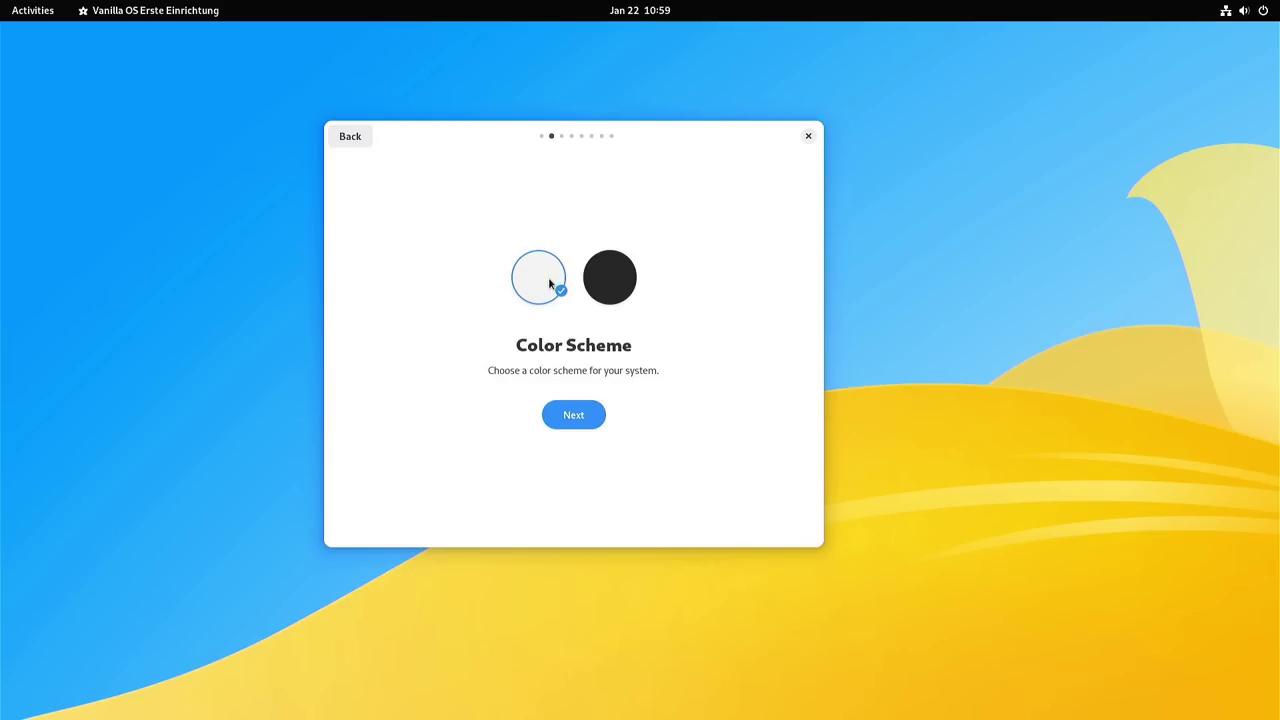
# Step: Preview the dark color scheme, revert to the light Default scheme, and continue
pyautogui.click(616, 276)
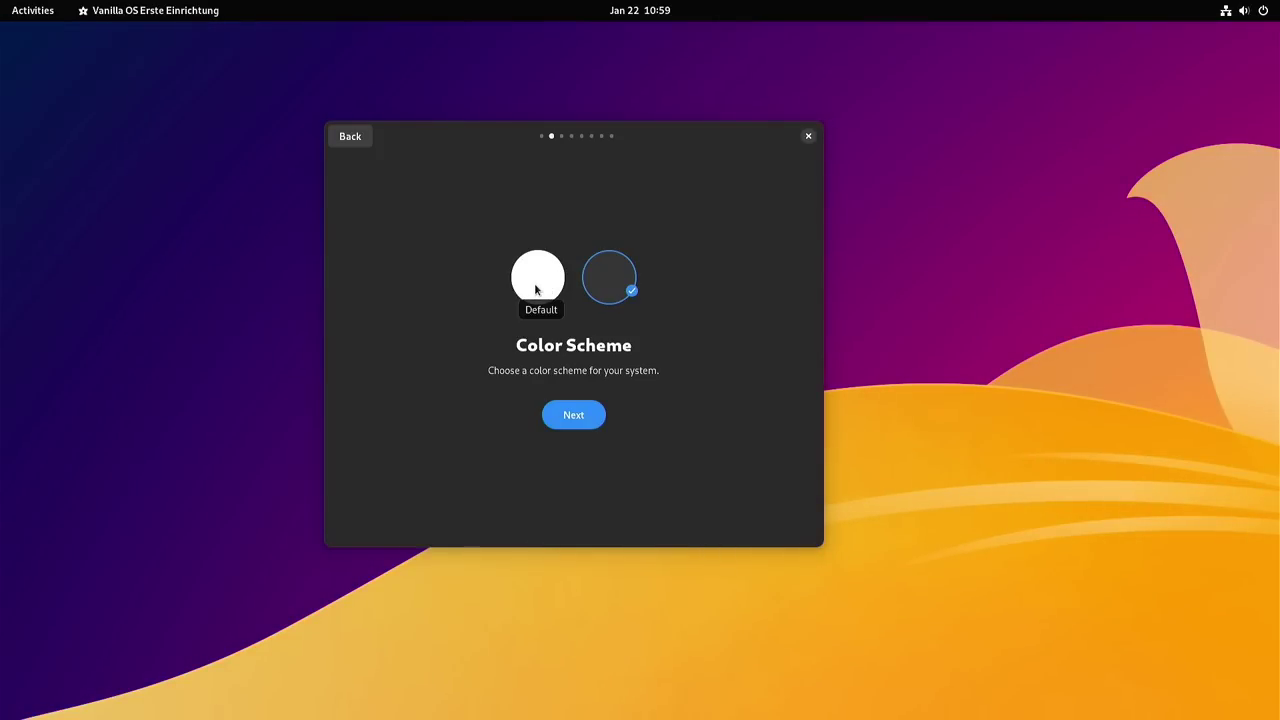
pyautogui.click(534, 283)
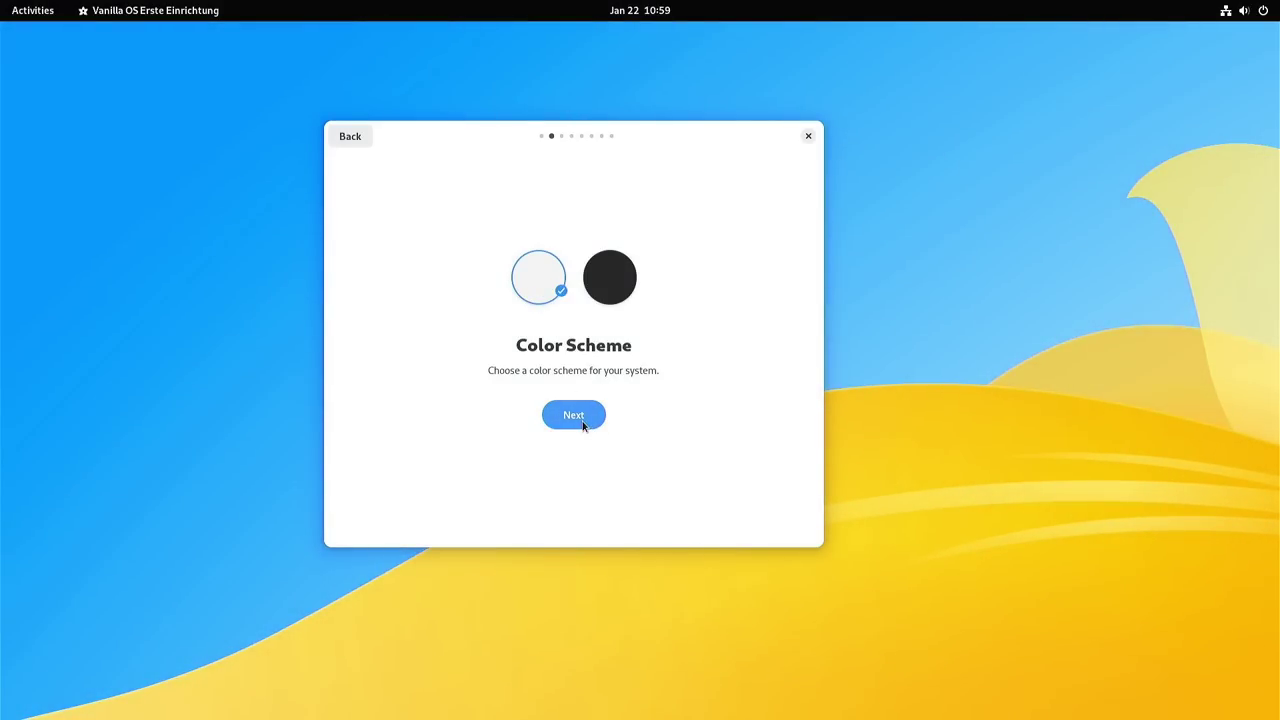
pyautogui.click(583, 425)
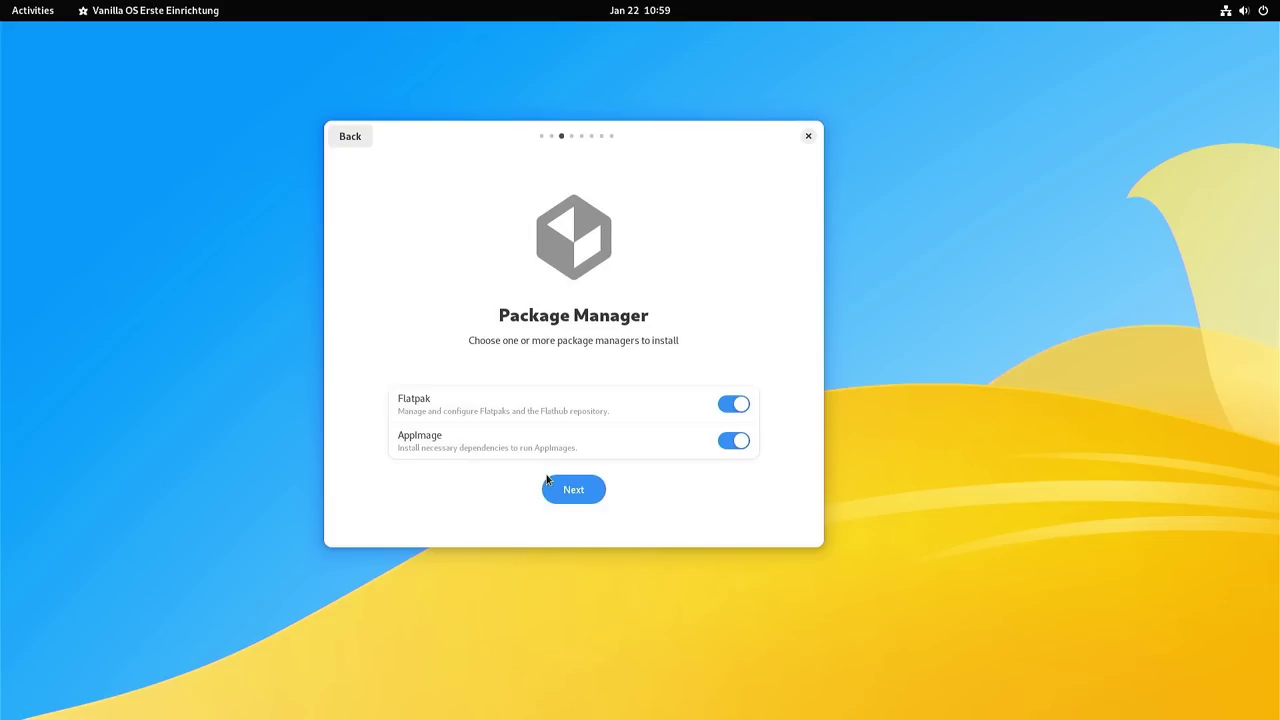
# Step: Review the Office bundle's apps, toggle Office on, then leave it switched off
pyautogui.click(566, 490)
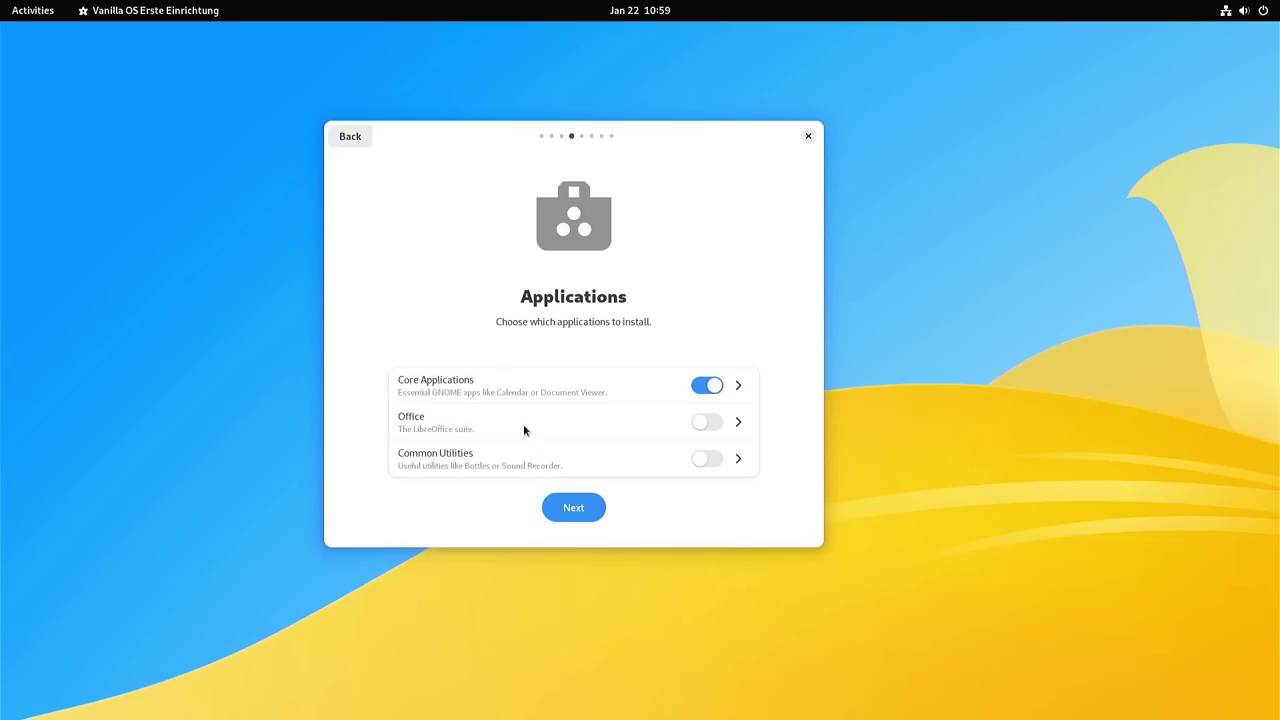
pyautogui.click(737, 422)
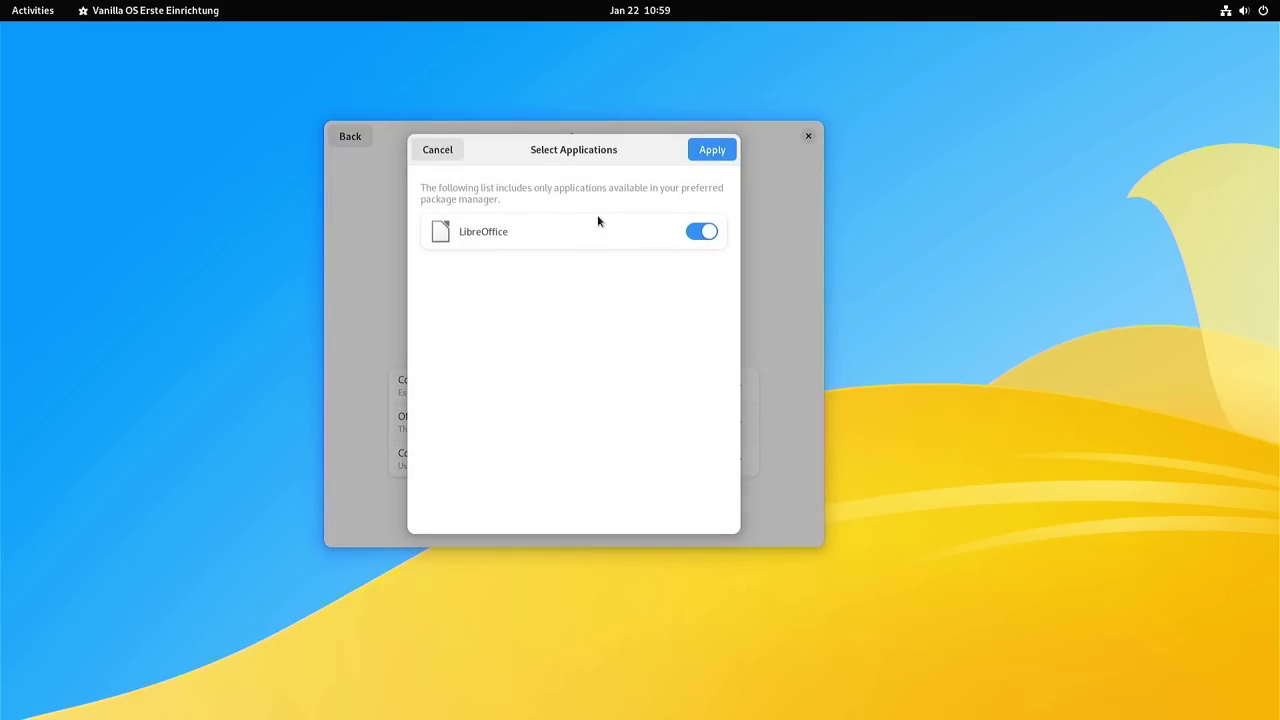
pyautogui.click(700, 152)
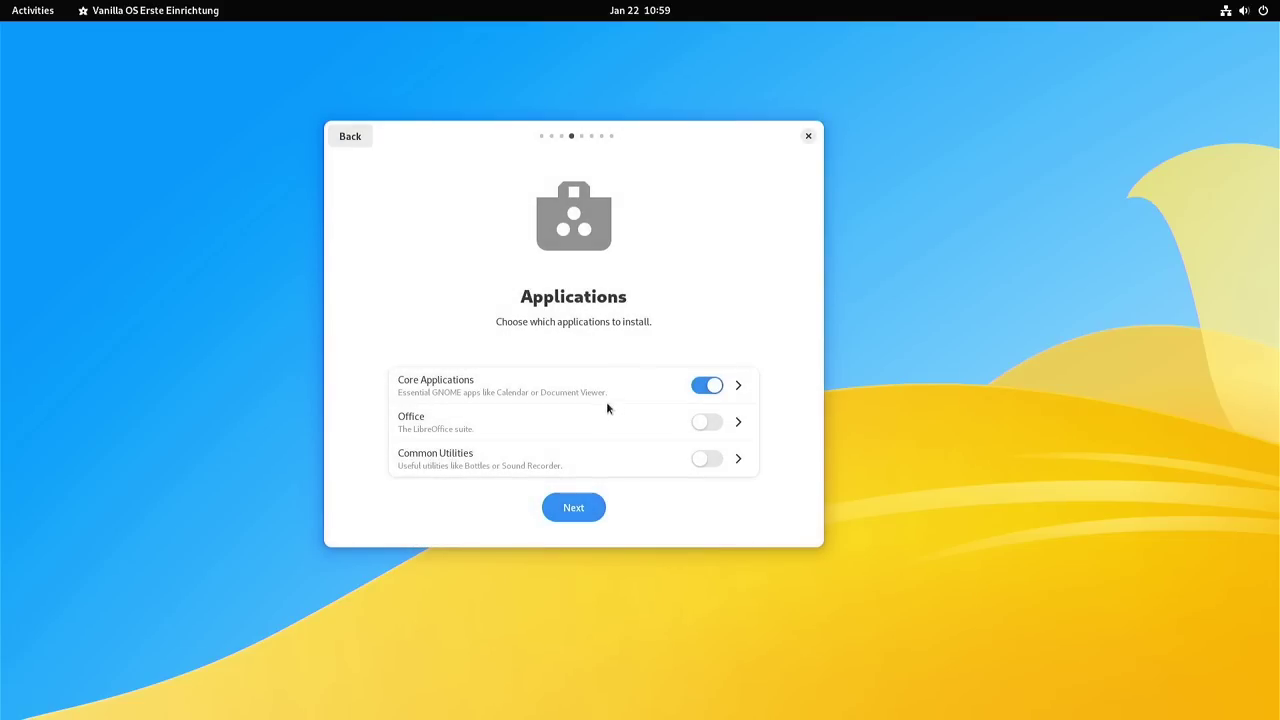
pyautogui.click(703, 422)
pyautogui.click(712, 422)
# Step: Review the Core Applications app list and keep it enabled
pyautogui.click(738, 388)
pyautogui.scroll(-4, 614, 296)
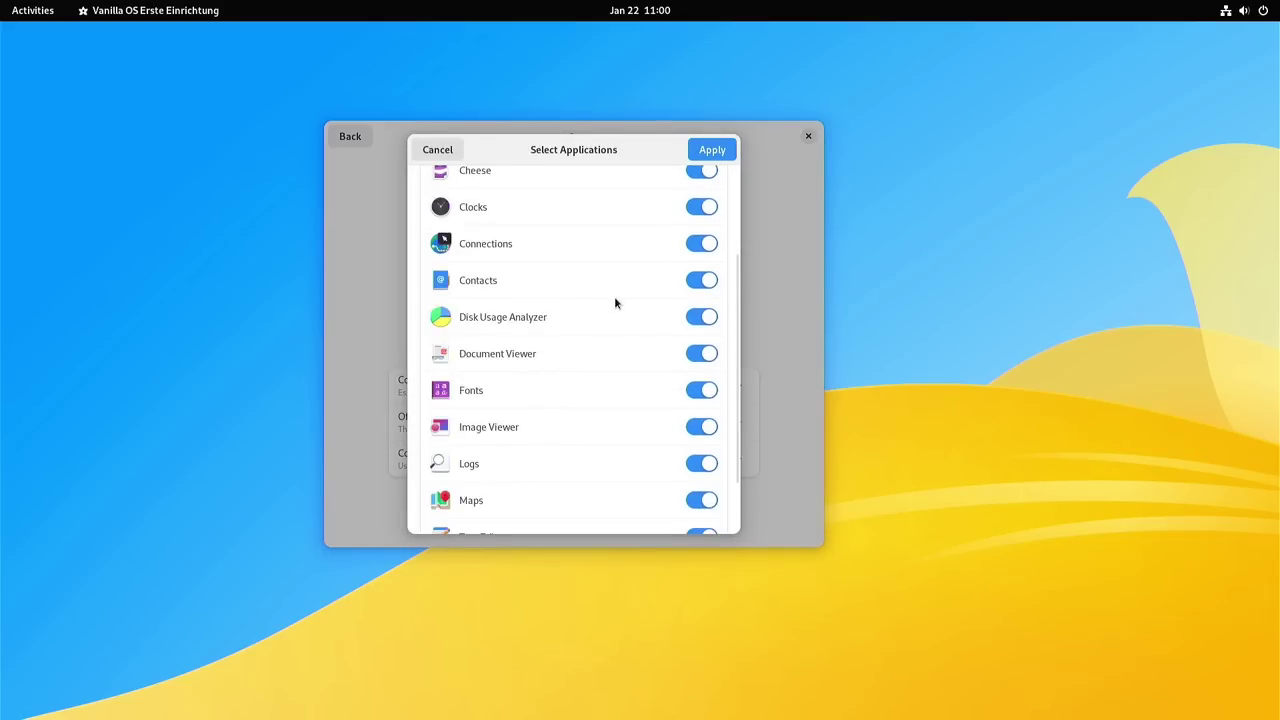
pyautogui.scroll(5, 616, 306)
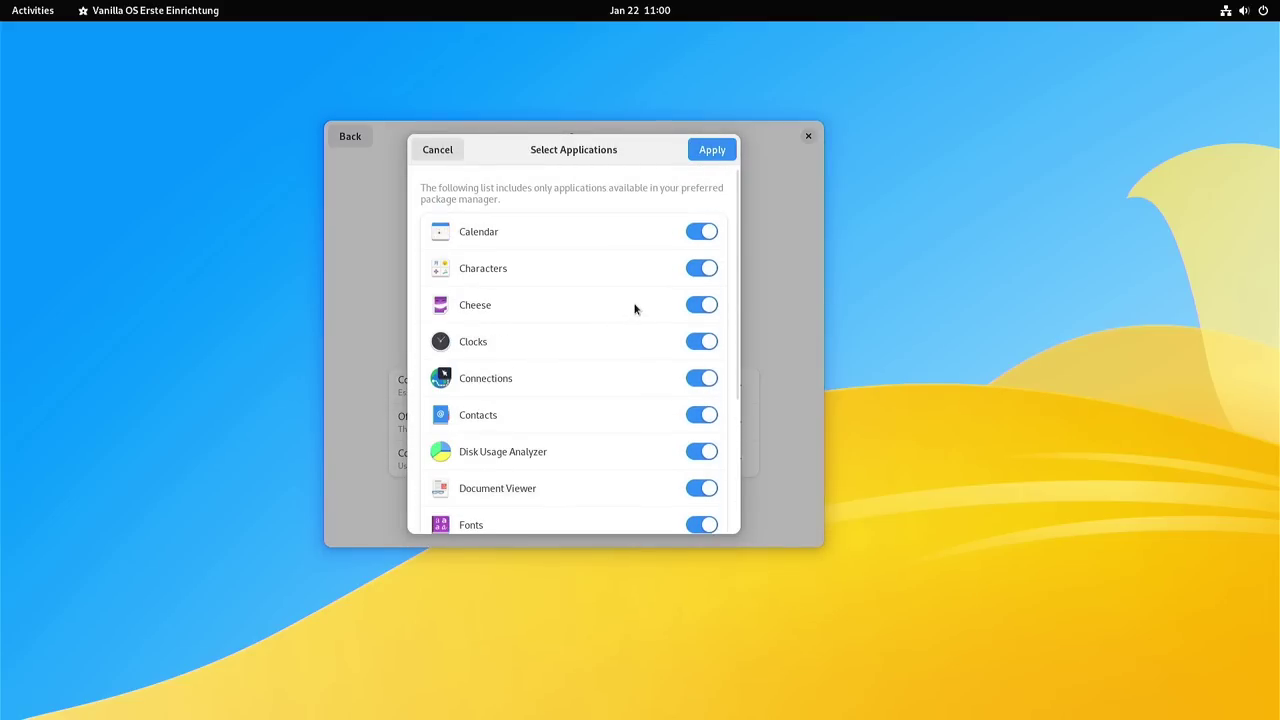
pyautogui.scroll(-2, 634, 310)
pyautogui.scroll(-2, 634, 312)
pyautogui.scroll(5, 634, 290)
pyautogui.scroll(-2, 548, 283)
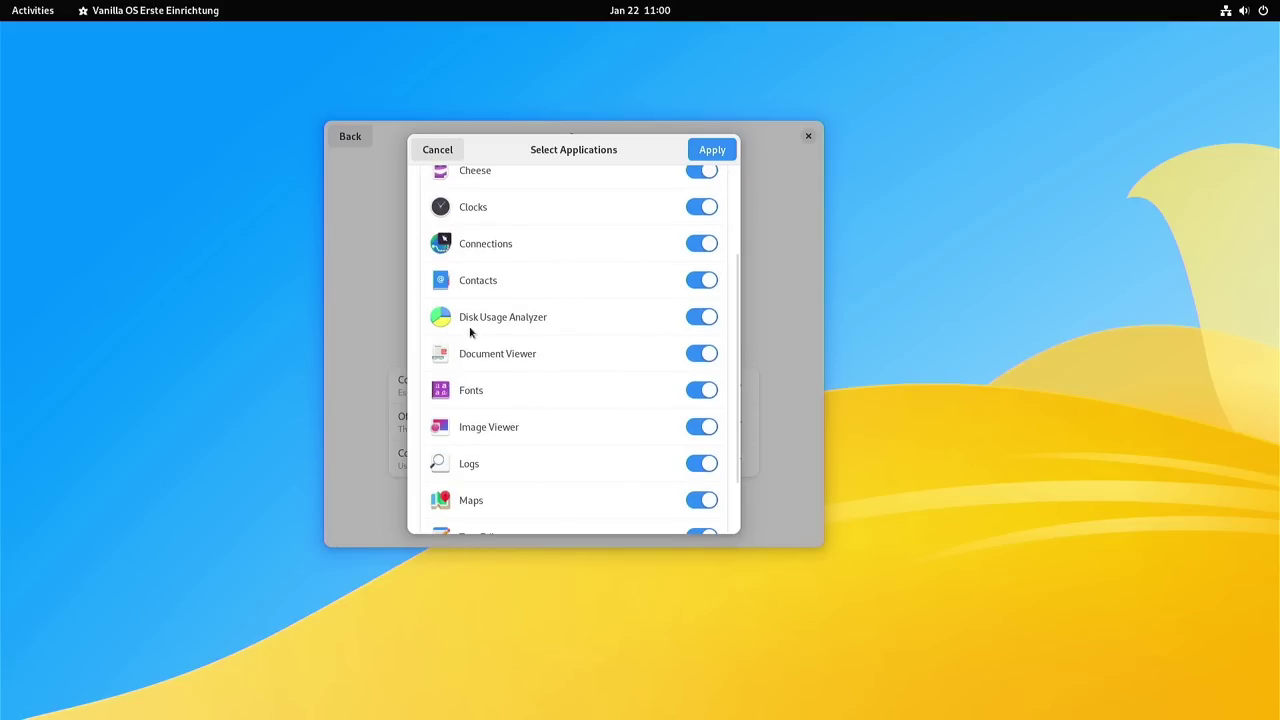
pyautogui.scroll(-2, 485, 500)
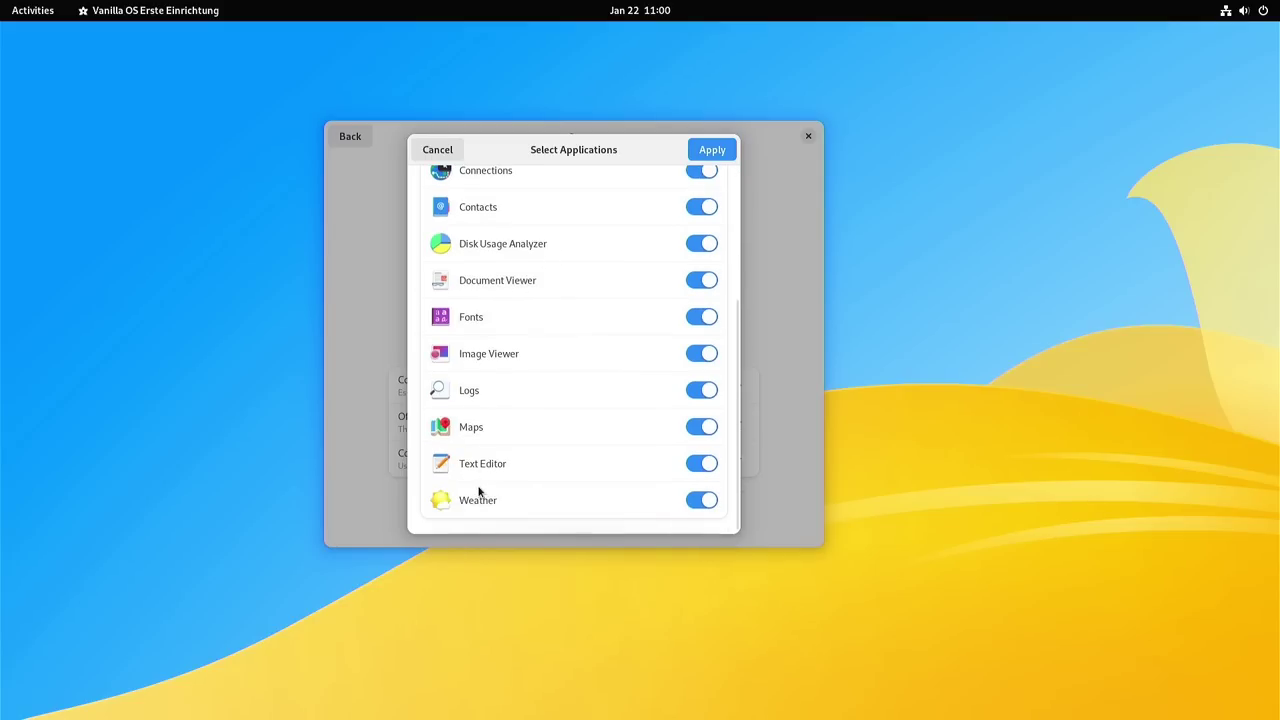
pyautogui.click(699, 151)
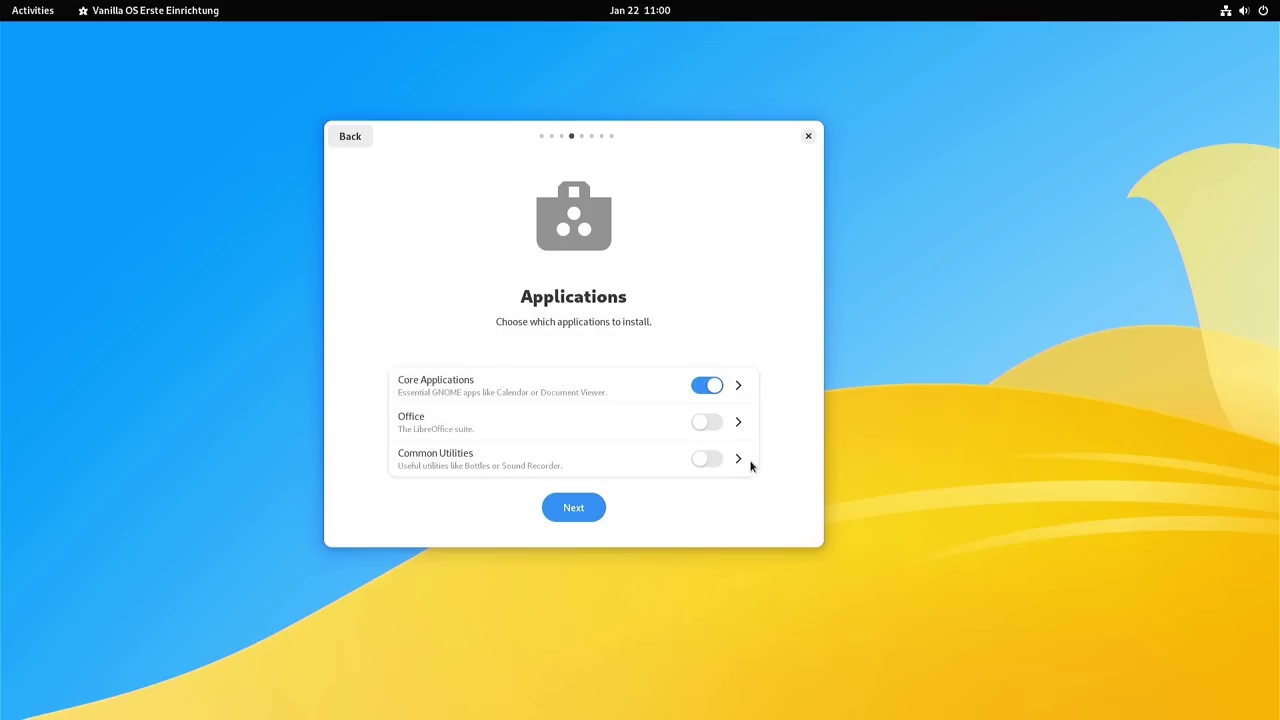
# Step: Review the Common Utilities apps, leave them off, and continue to Restricted Codecs
pyautogui.click(740, 461)
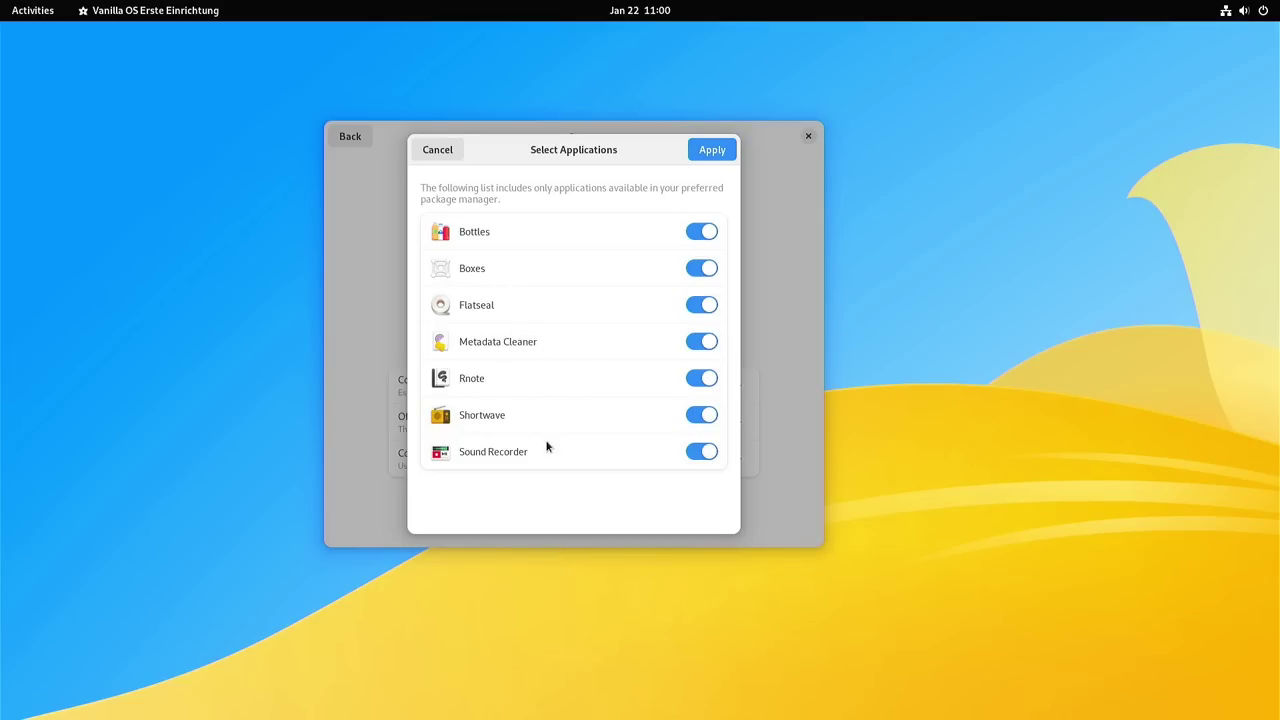
pyautogui.click(706, 149)
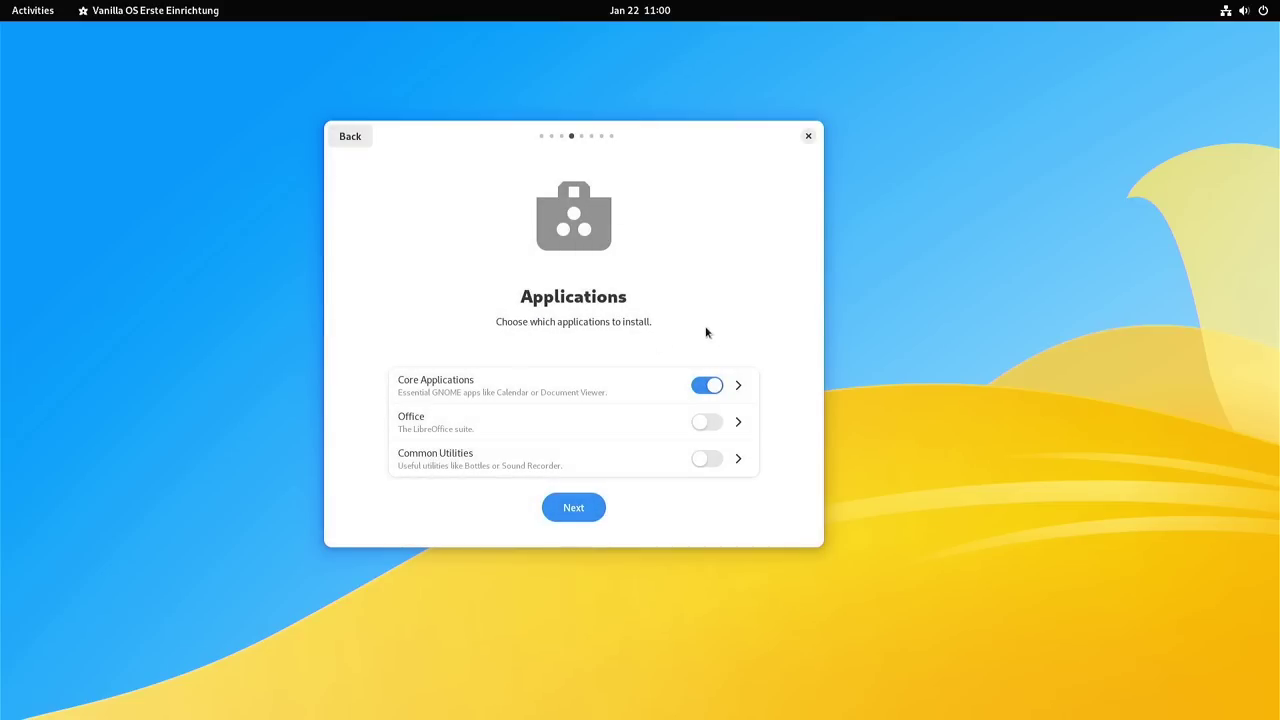
pyautogui.click(576, 512)
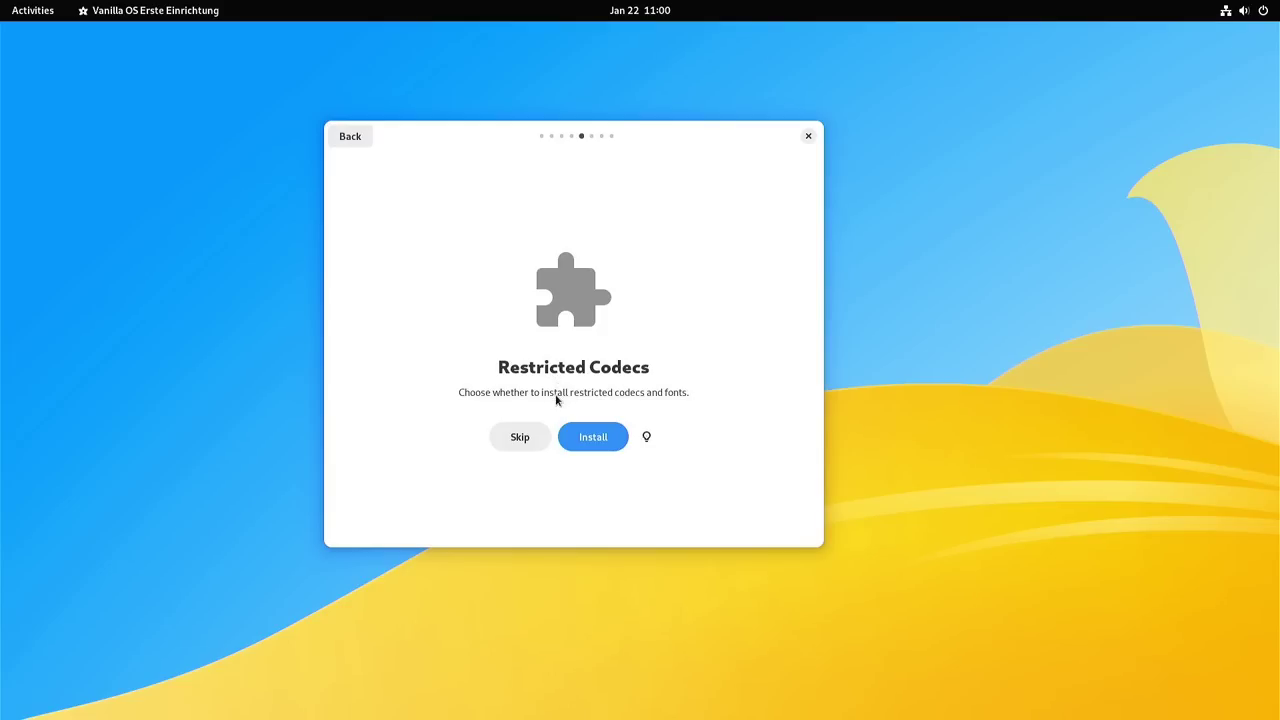
# Step: Install restricted codecs and fonts, enable Apport crash reporting, and start applying changes
pyautogui.click(581, 446)
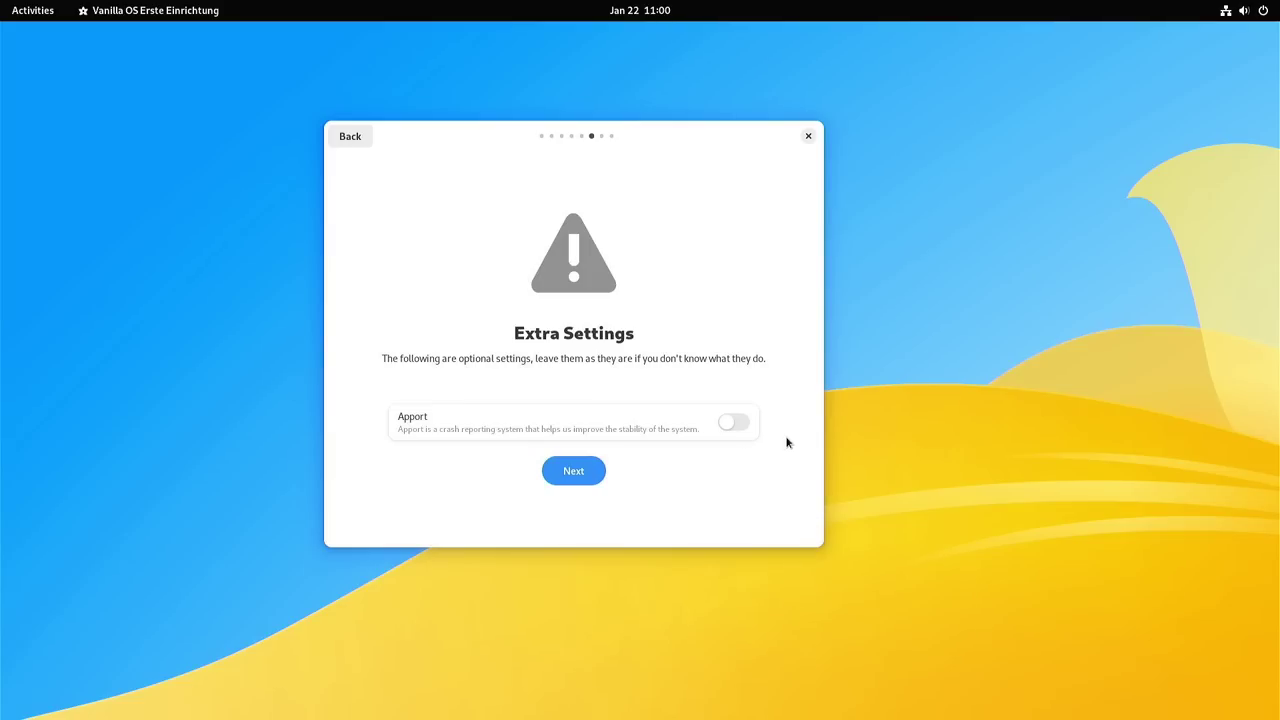
pyautogui.click(732, 425)
pyautogui.click(579, 466)
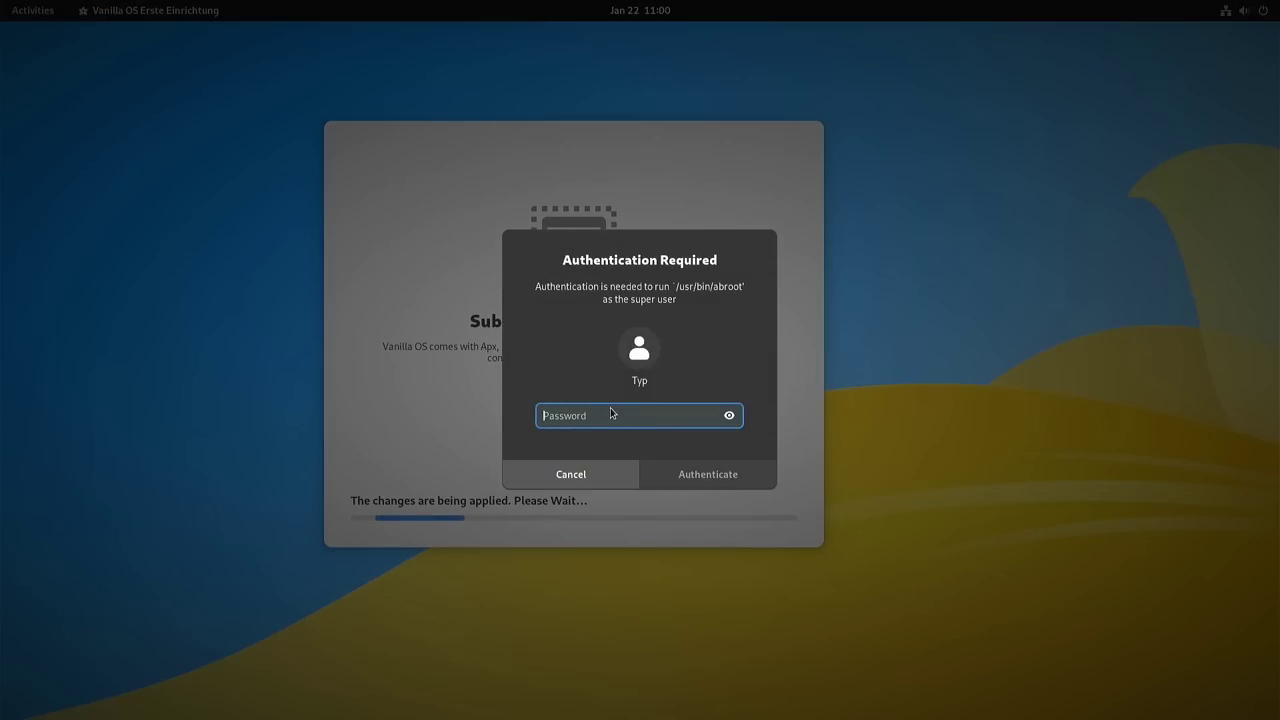
# Step: Authenticate with the account password to apply the changes, then confirm a restart
pyautogui.write('•••')
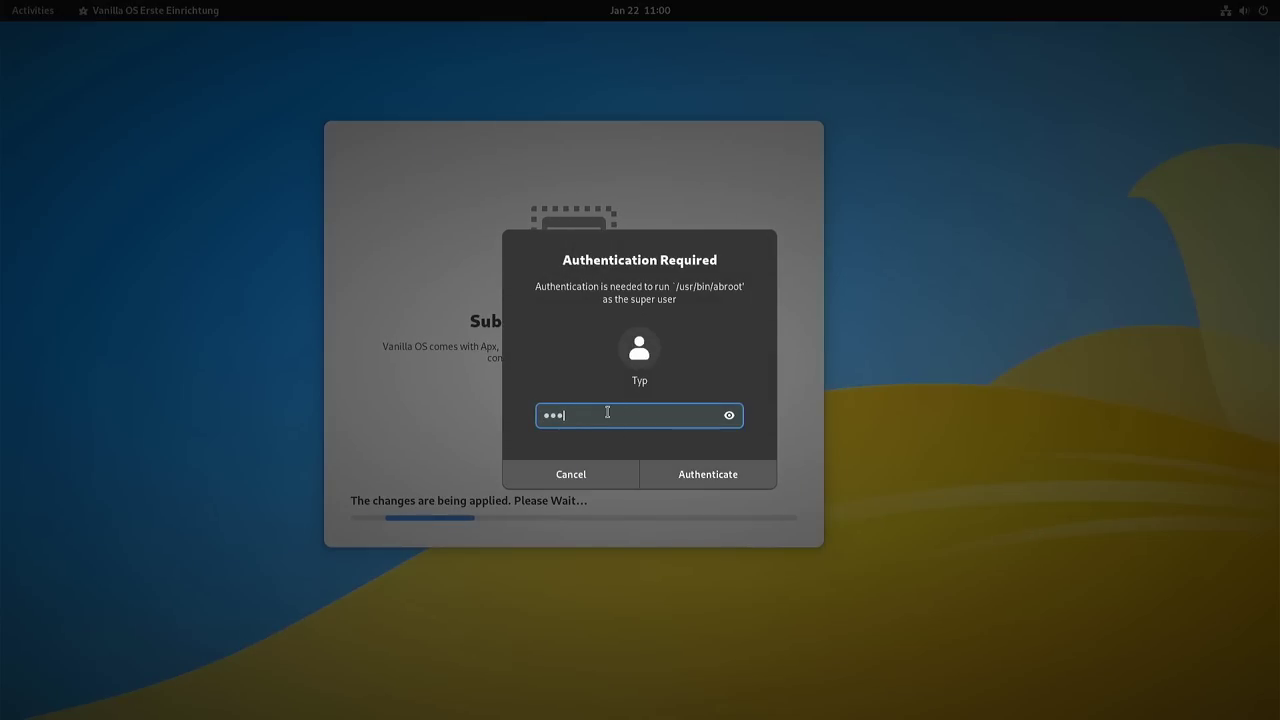
pyautogui.click(710, 474)
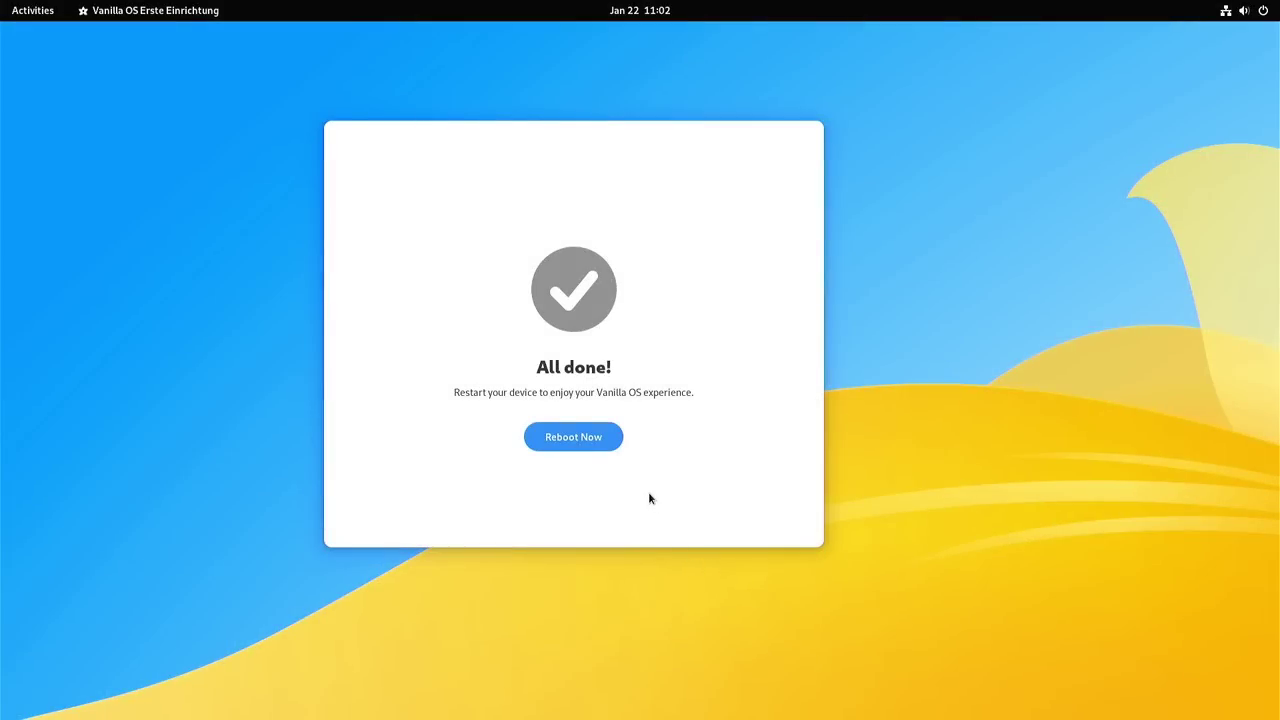
pyautogui.click(582, 446)
pyautogui.click(708, 410)
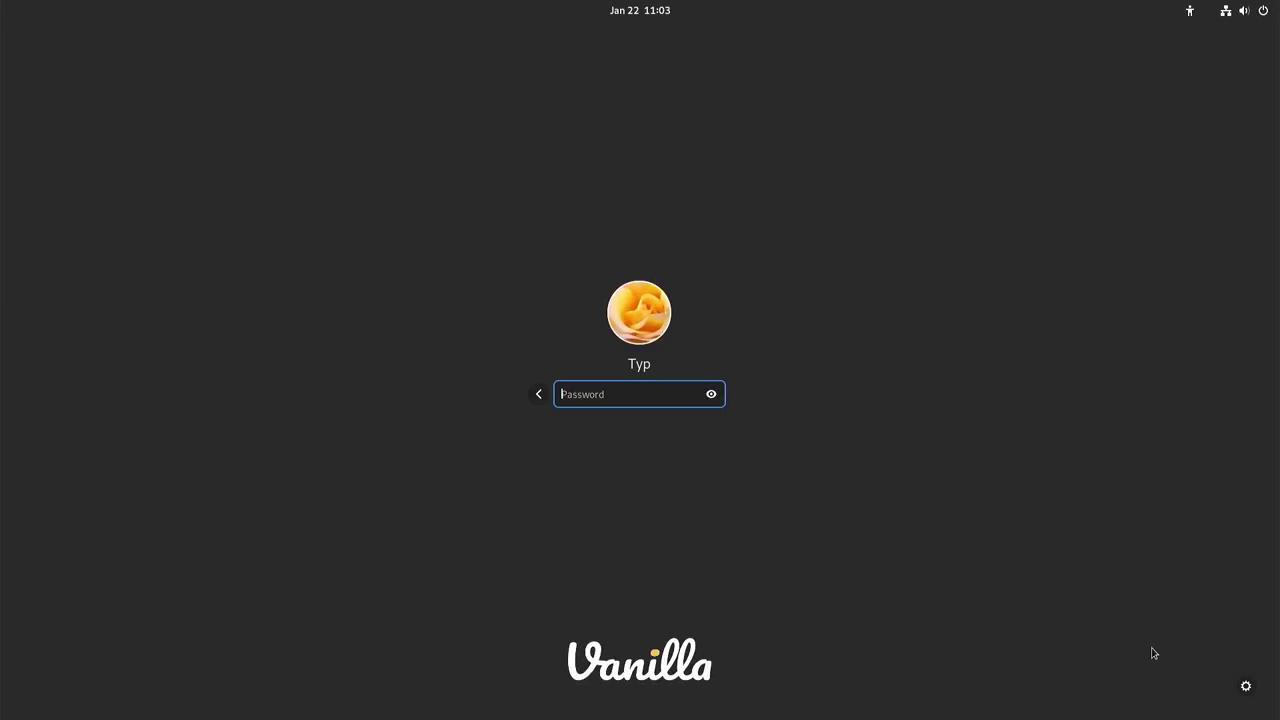
# Step: Log in with the account password and return from the overview to the desktop
pyautogui.write('•••')
pyautogui.press('Return')
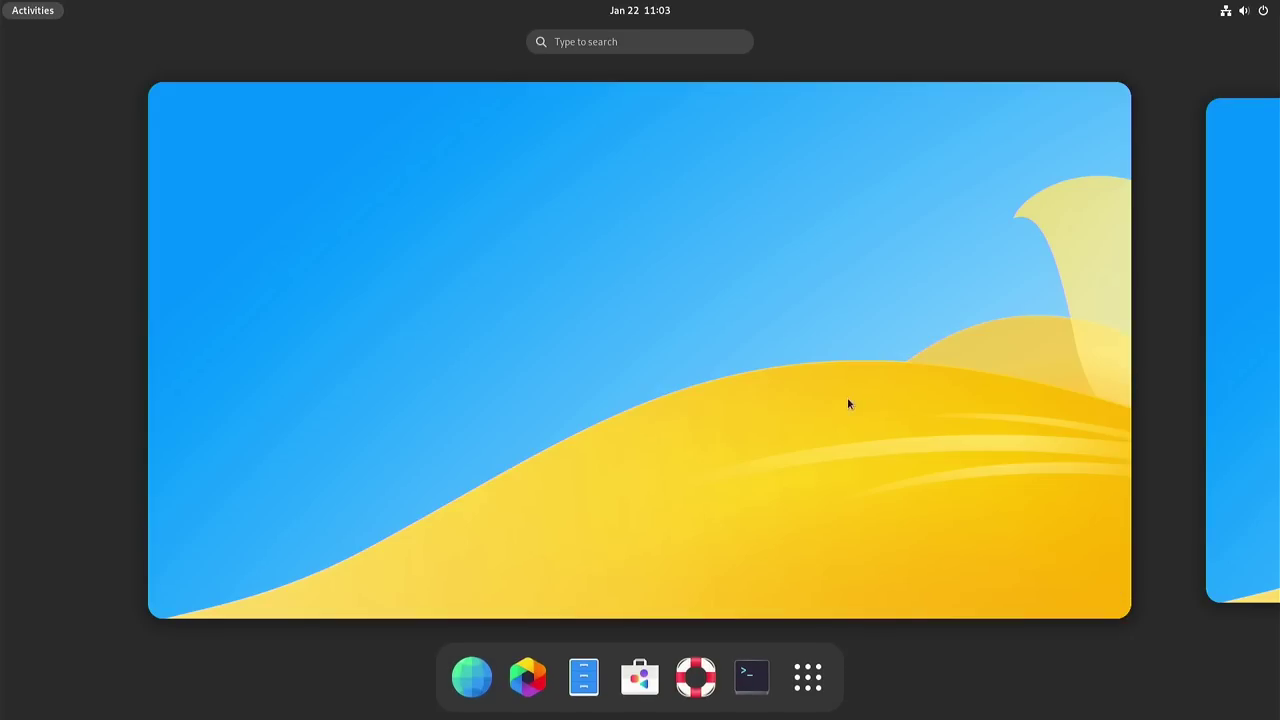
pyautogui.click(714, 403)
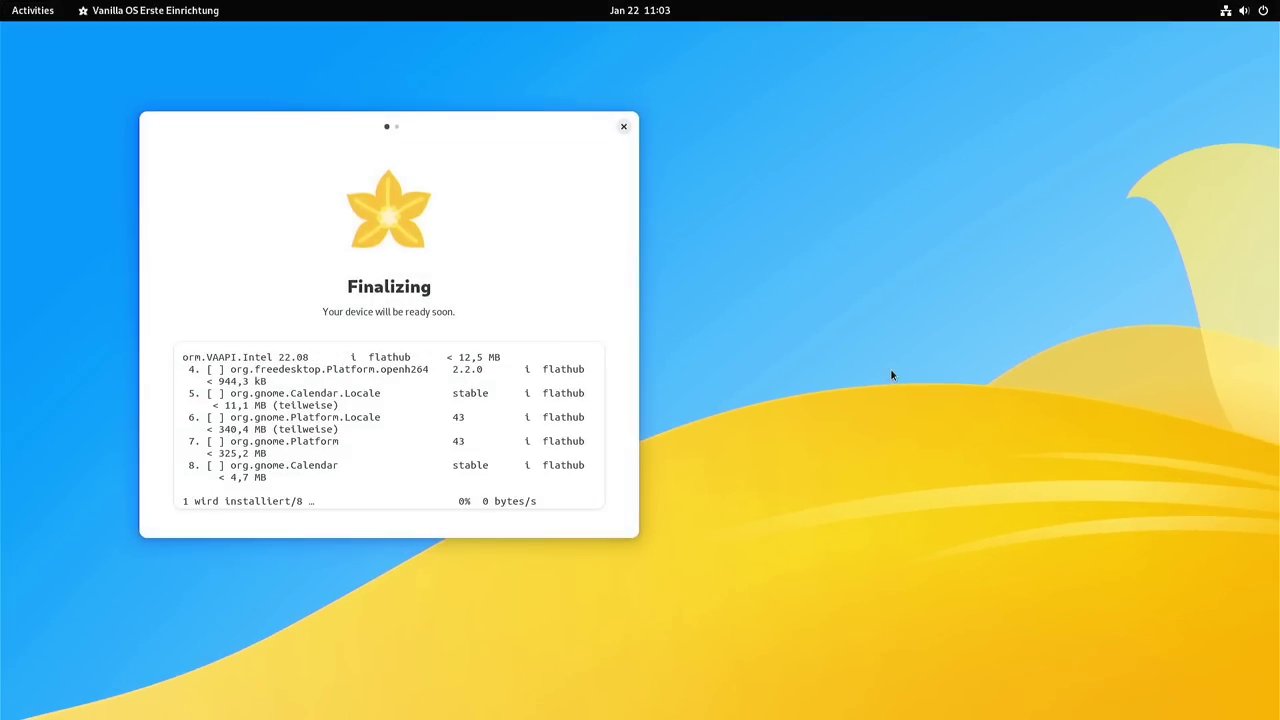
# Step: Move the Finalizing window aside, wait for Done!, and close the setup window
pyautogui.moveTo(370, 120); pyautogui.dragTo(693, 111)
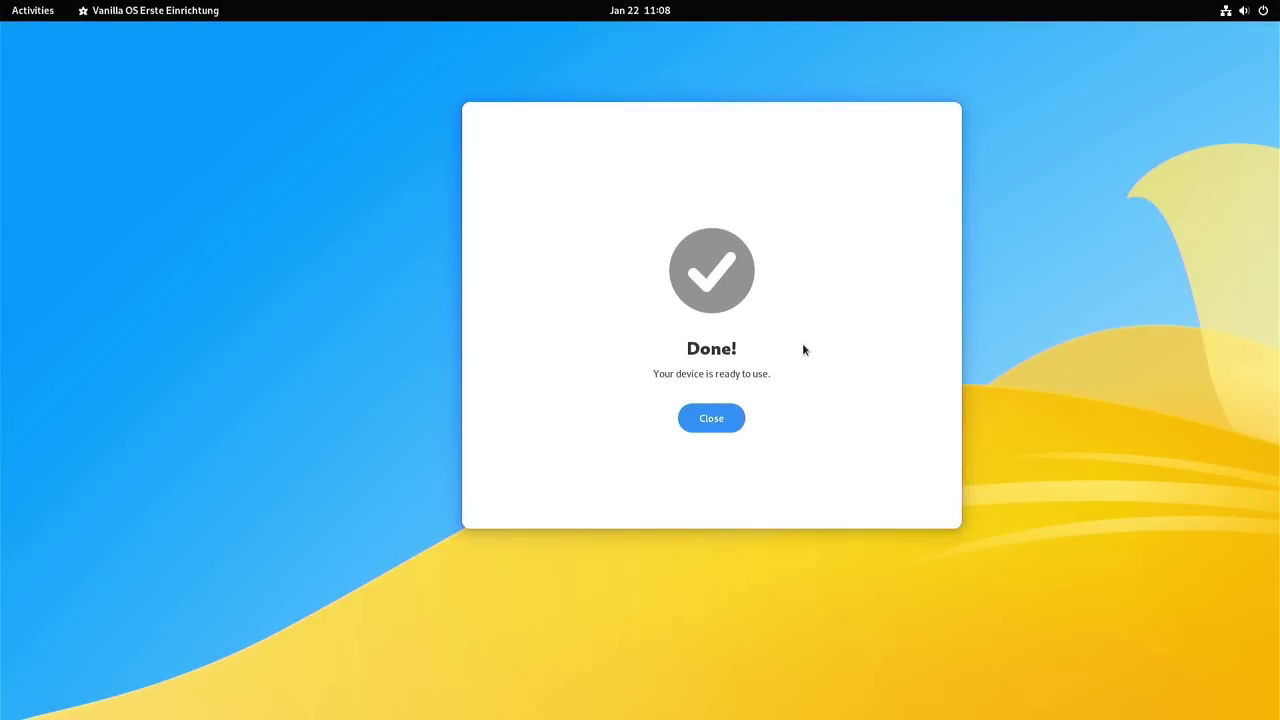
pyautogui.click(727, 427)
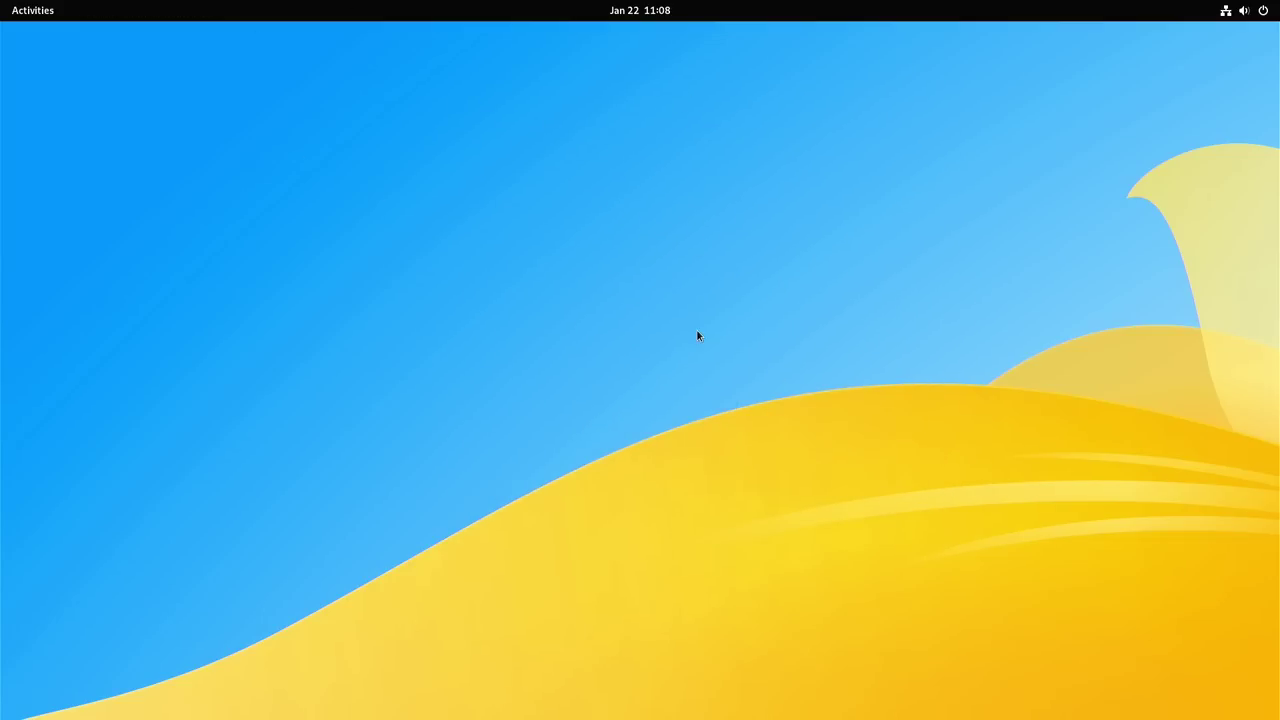
pyautogui.click(40, 23)
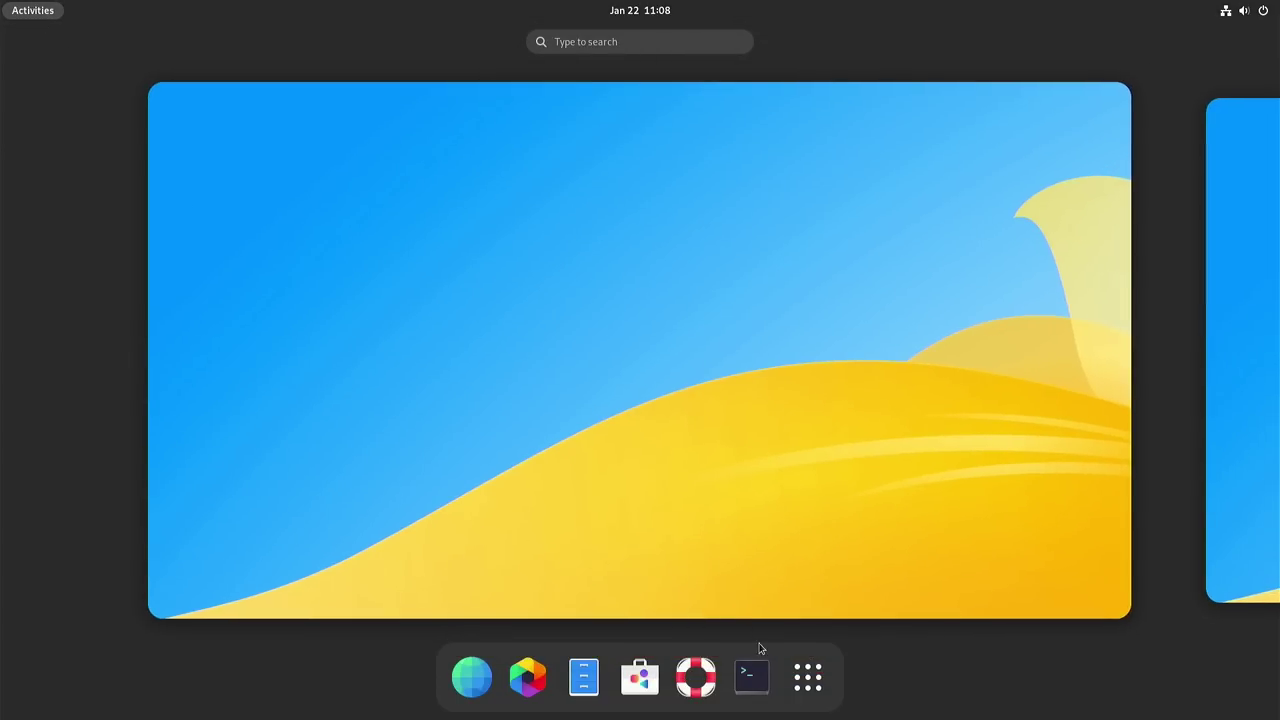
# Step: Browse the app grid and the Utilities folder, then launch Vanilla OS Kontrollzentrum
pyautogui.click(804, 675)
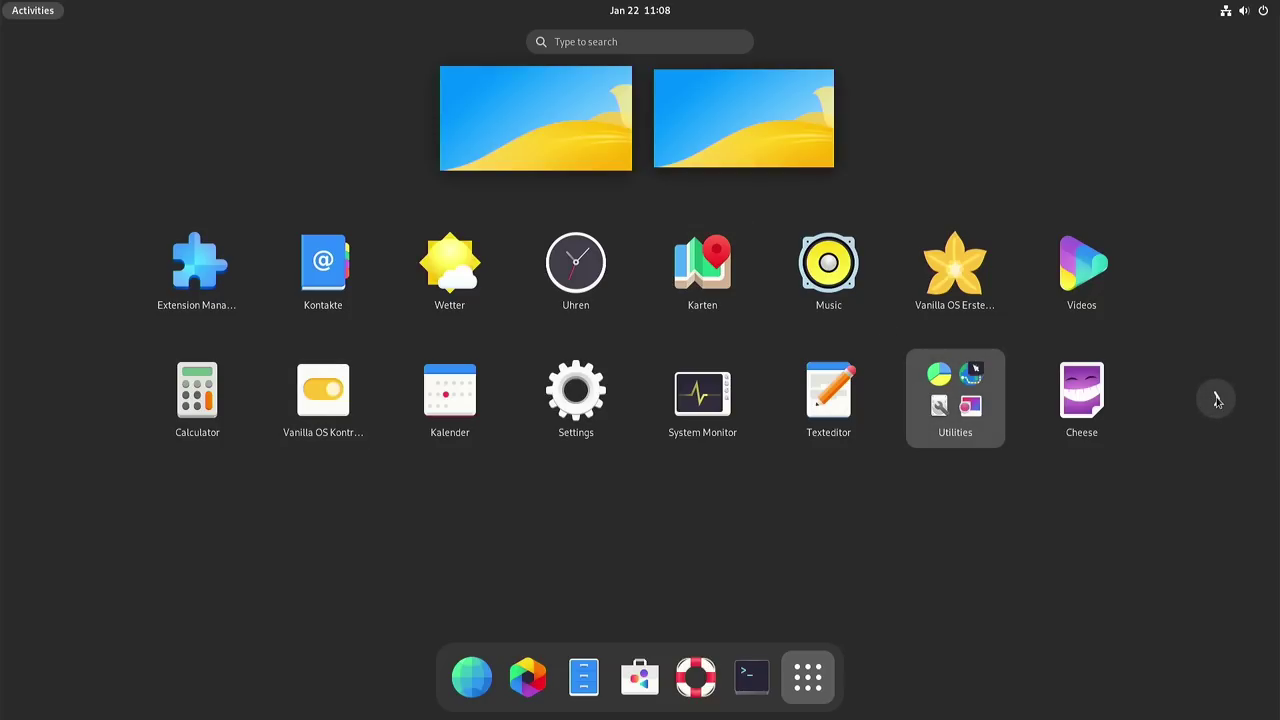
pyautogui.write('l')
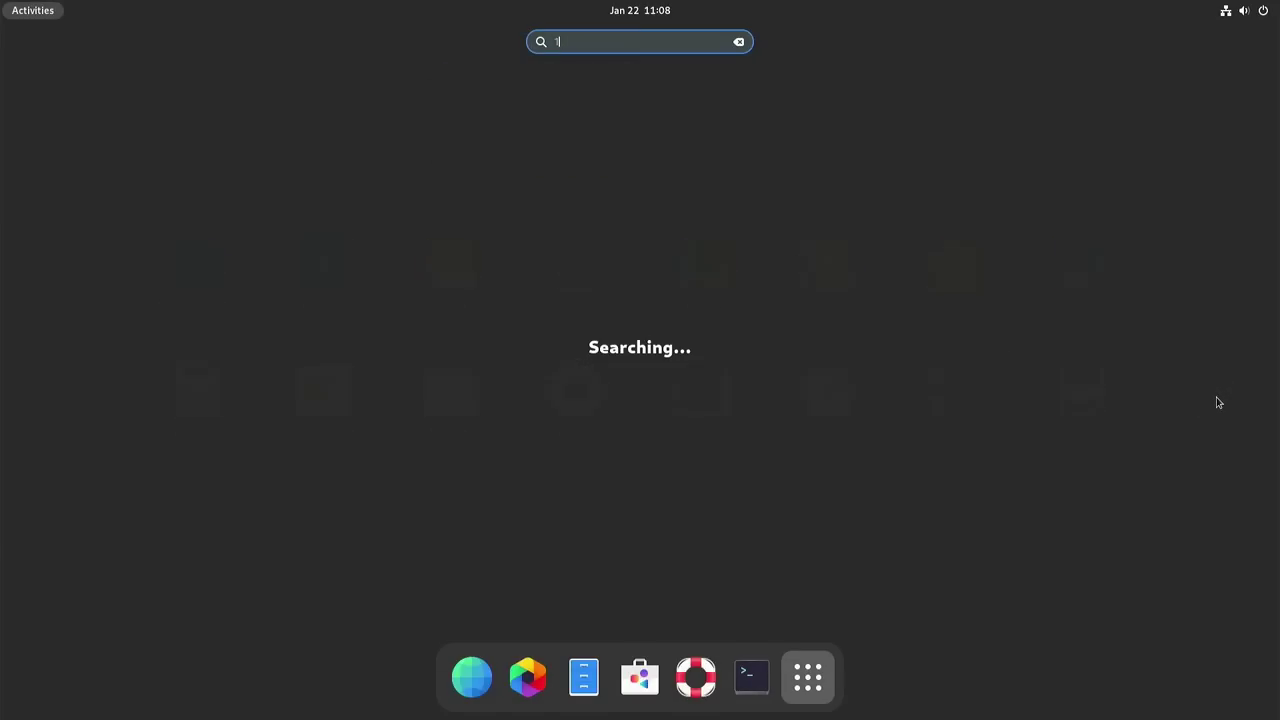
pyautogui.press('BackSpace')
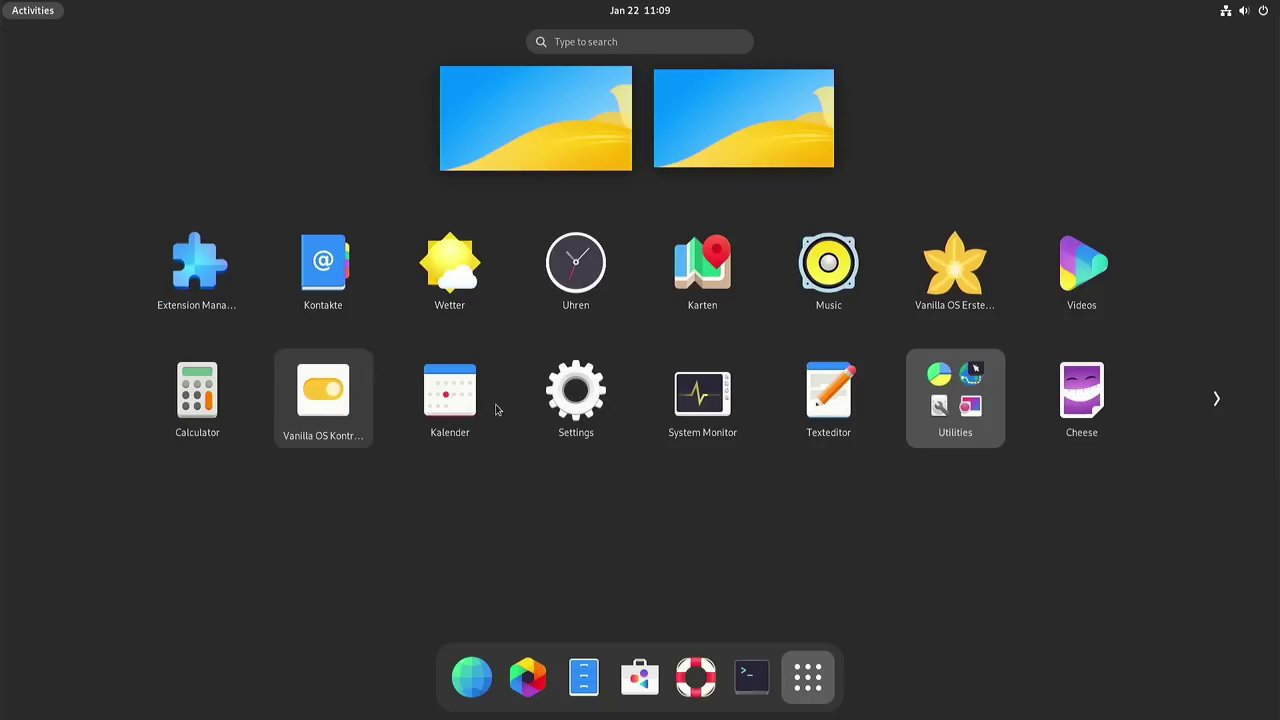
pyautogui.click(926, 392)
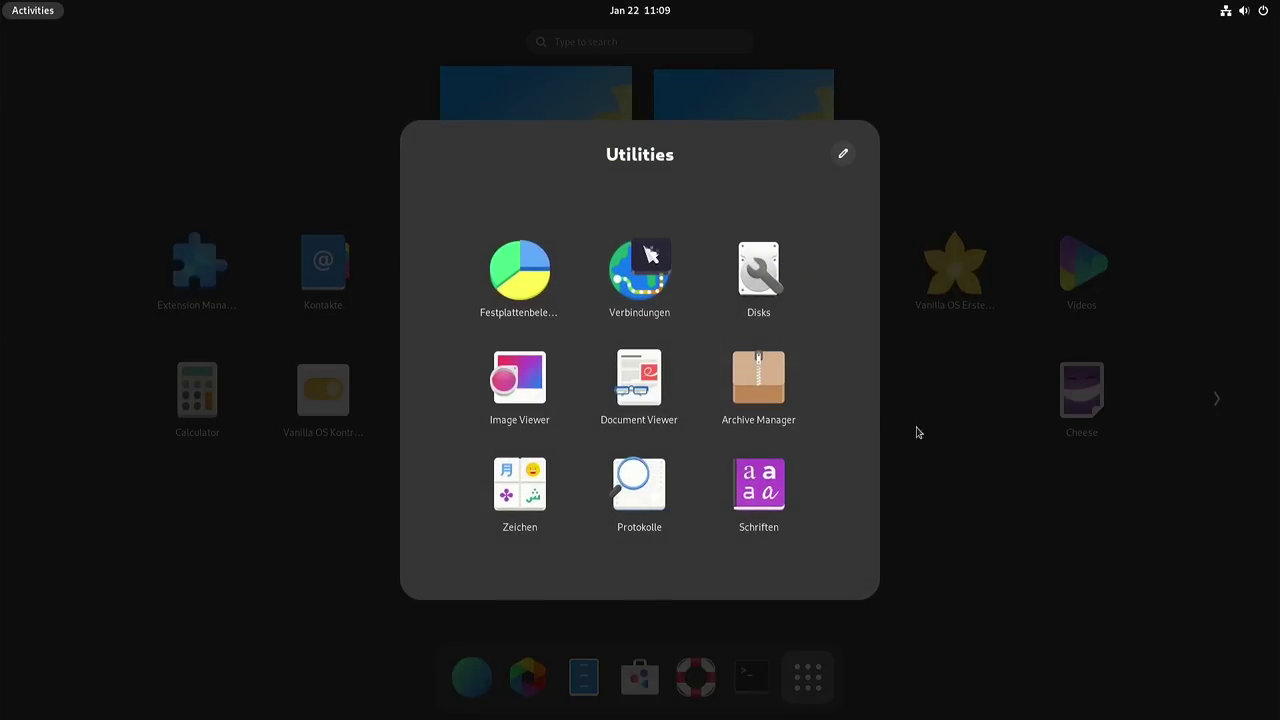
pyautogui.click(1052, 483)
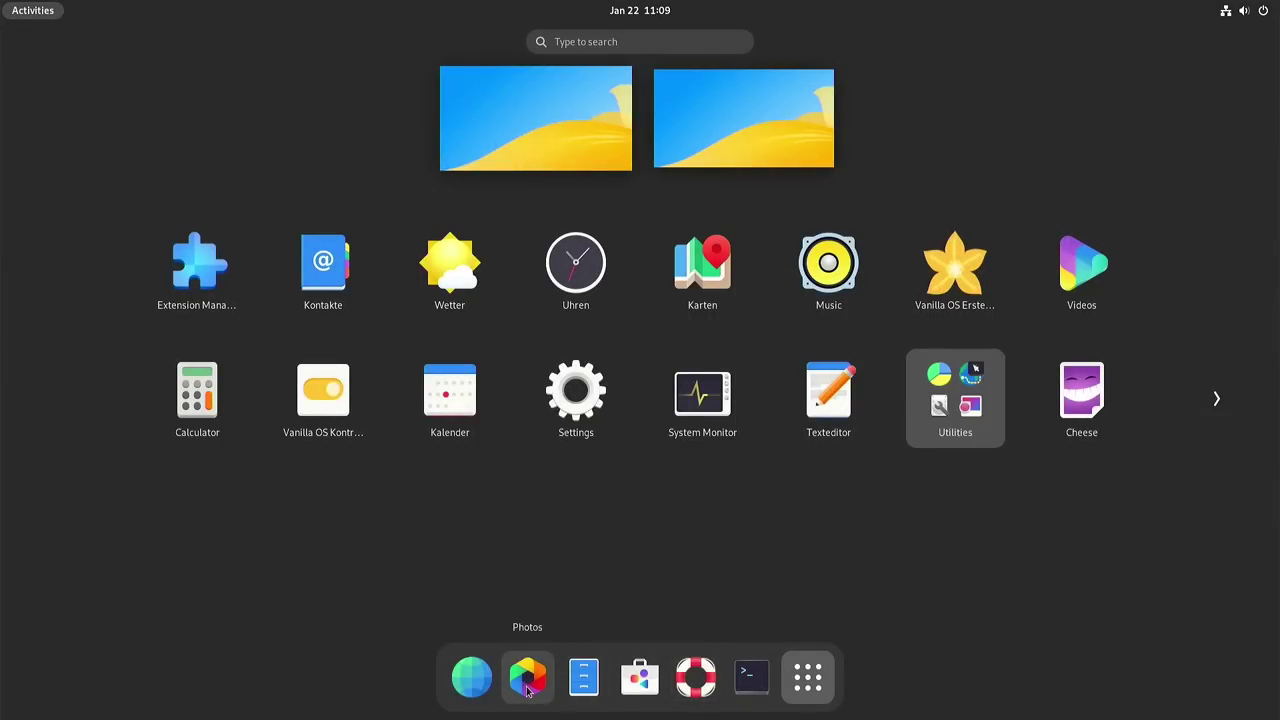
pyautogui.click(322, 405)
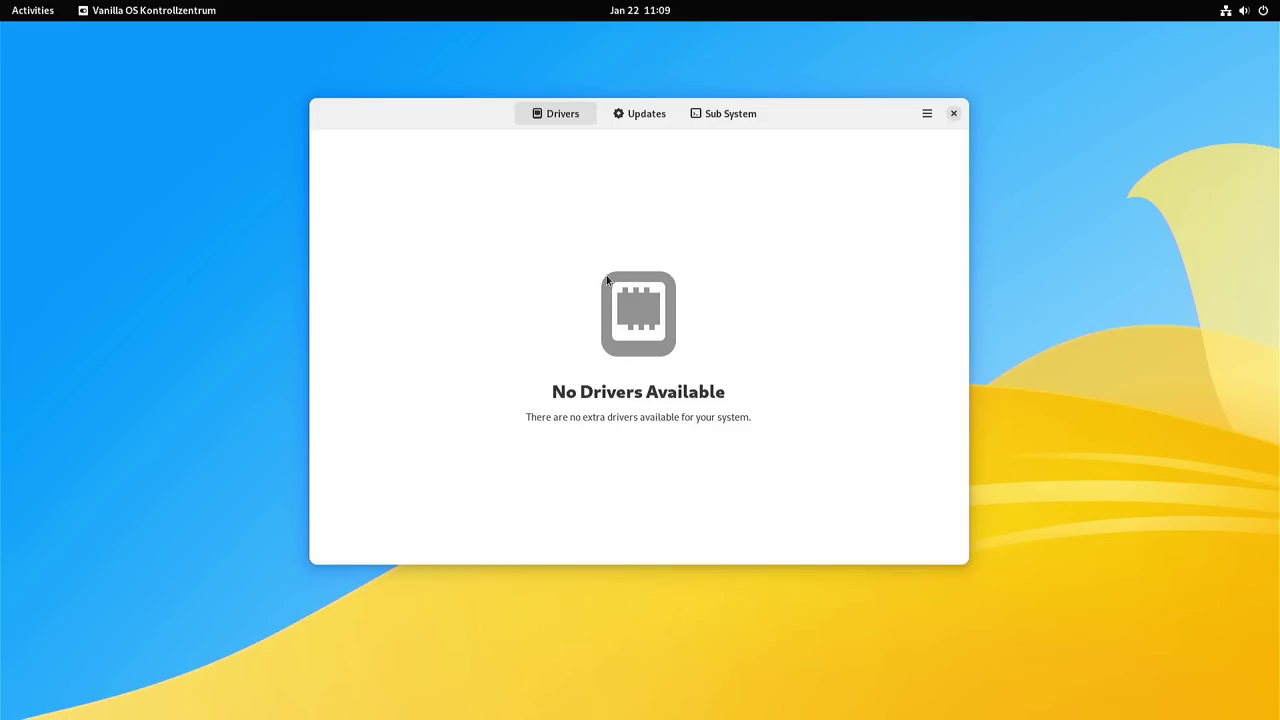
# Step: Start a system update check from the Control Center's Updates page
pyautogui.click(651, 120)
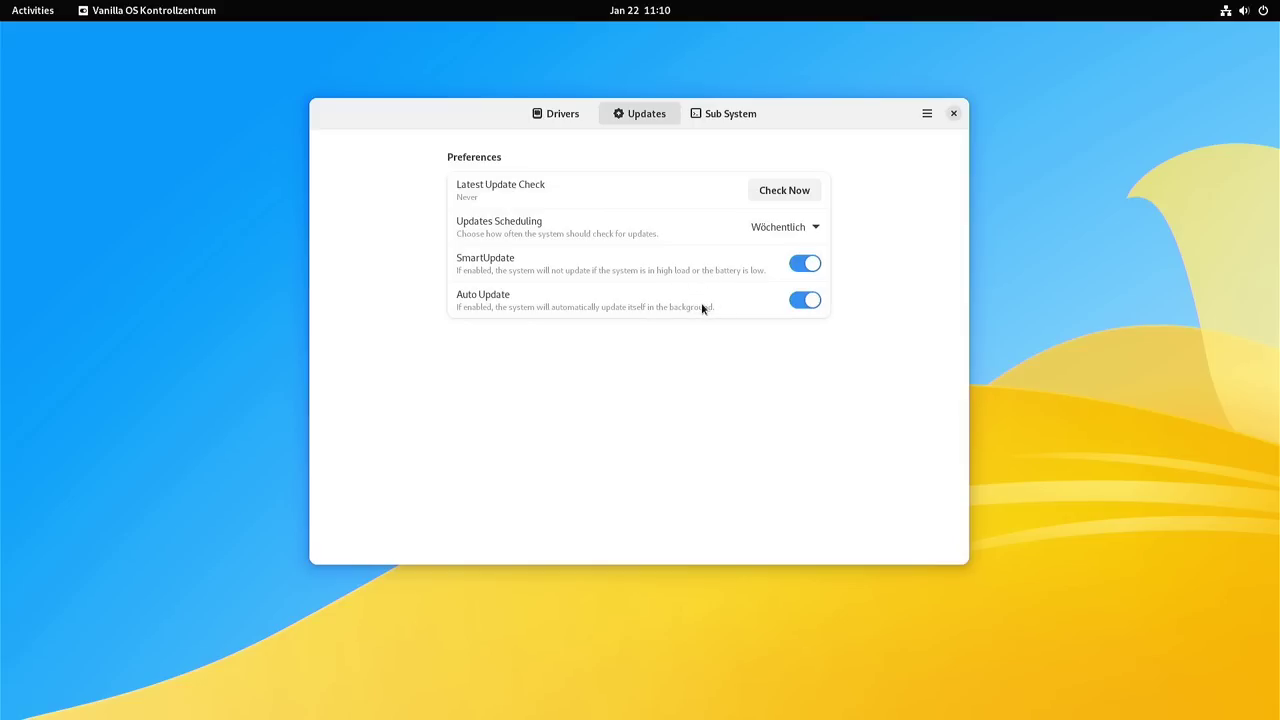
pyautogui.click(777, 190)
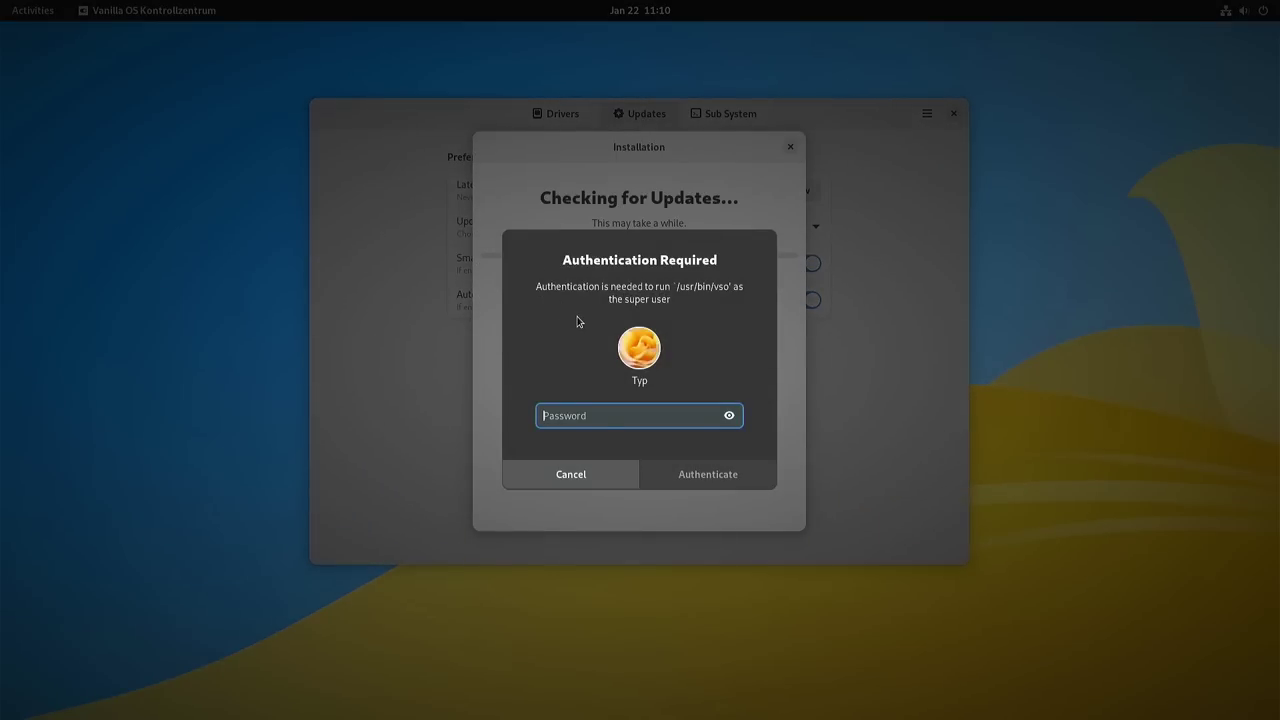
# Step: Authenticate, install the available system updates, and choose Restart Later
pyautogui.write('****')
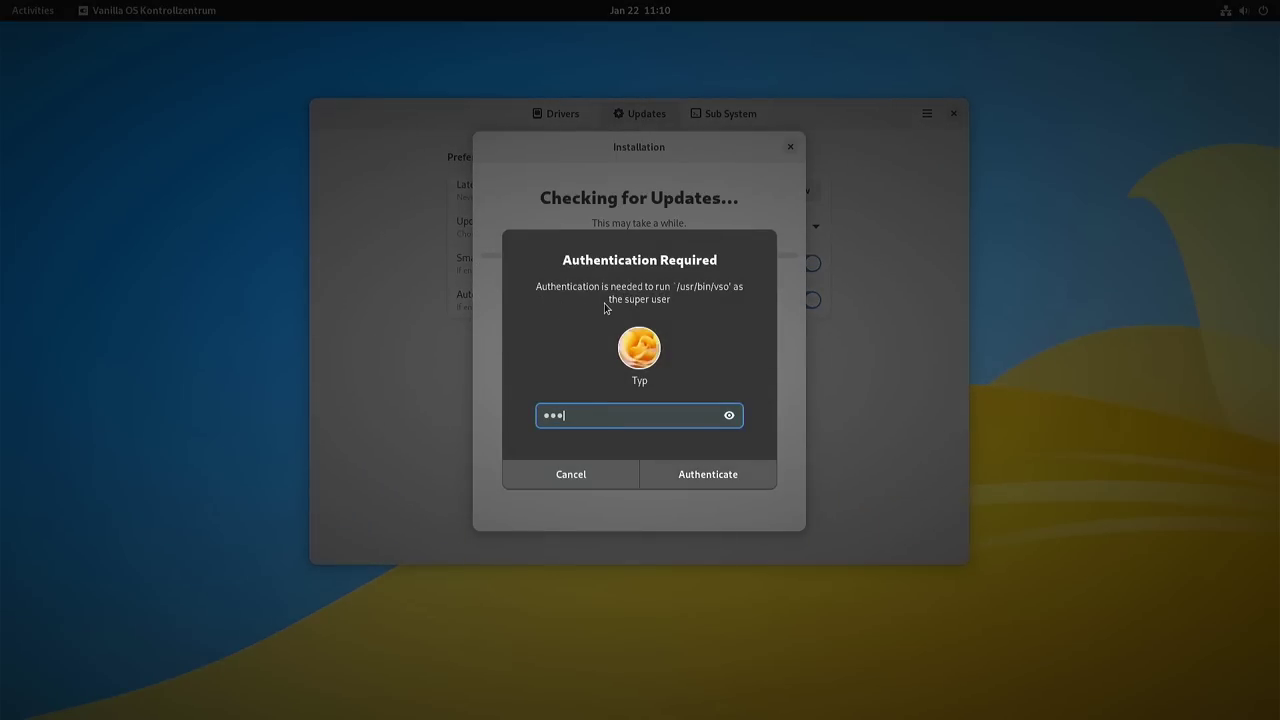
pyautogui.press('Return')
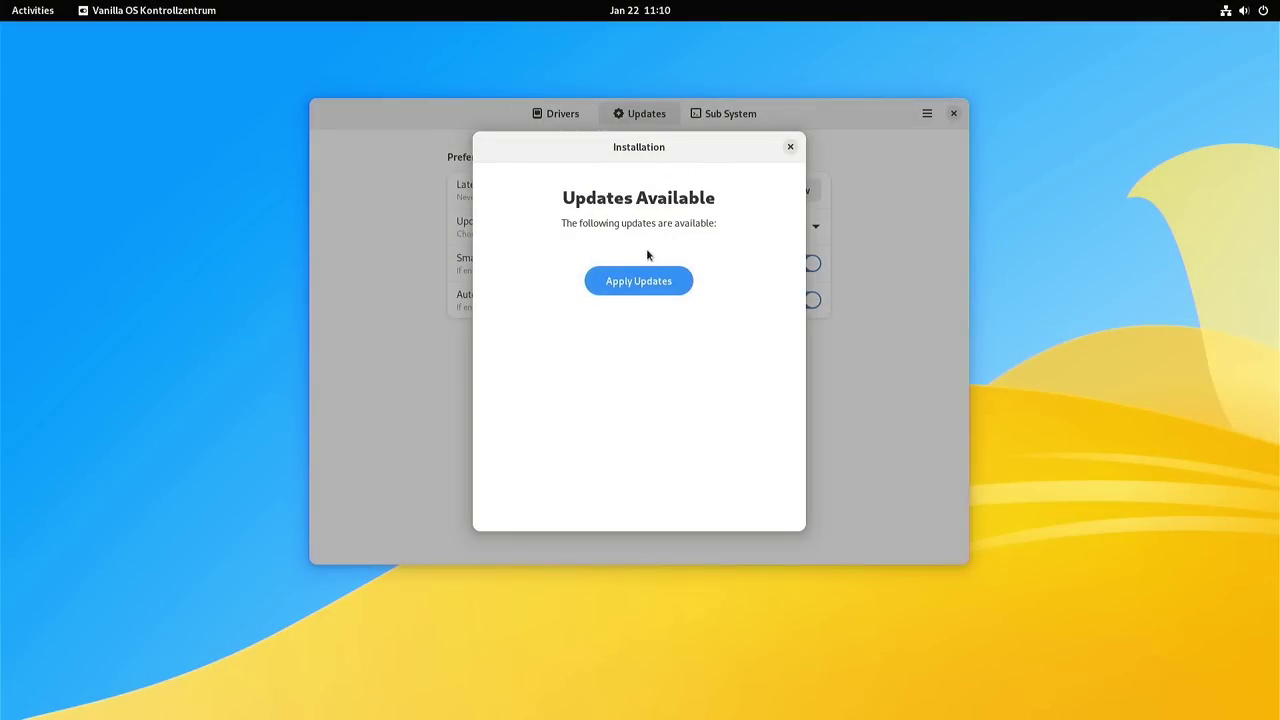
pyautogui.click(623, 279)
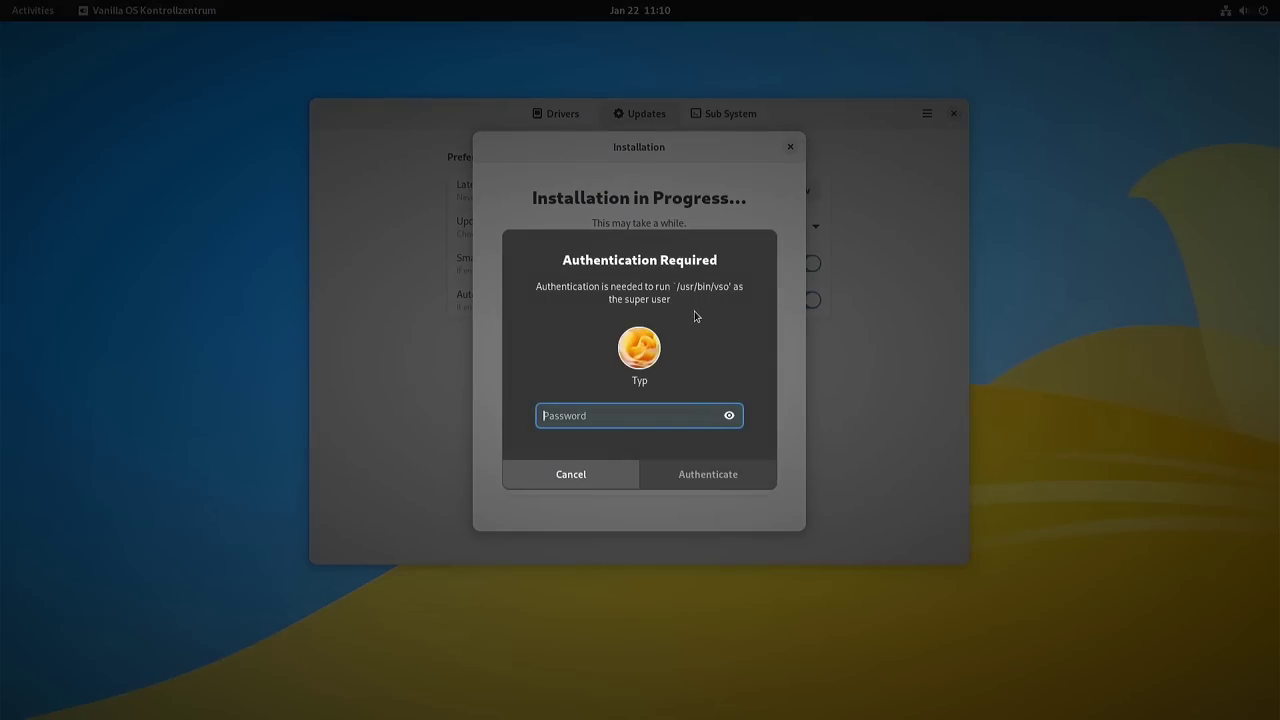
pyautogui.write('x')
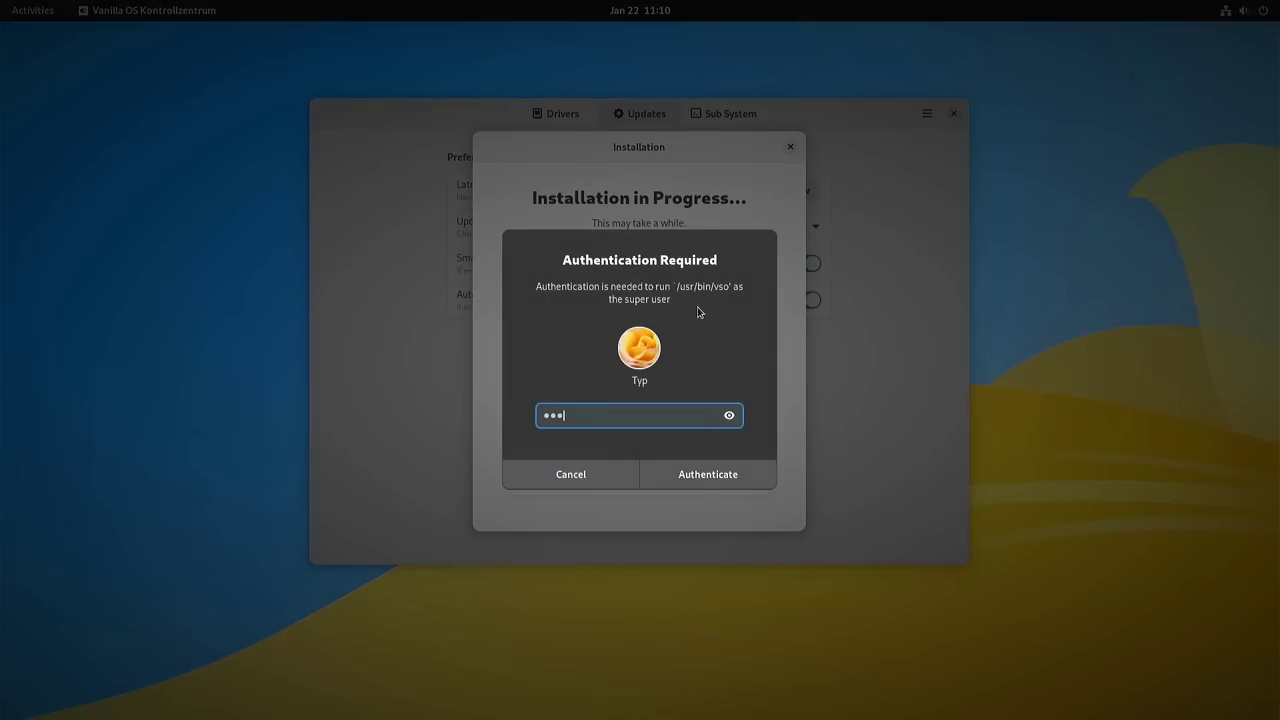
pyautogui.press('Return')
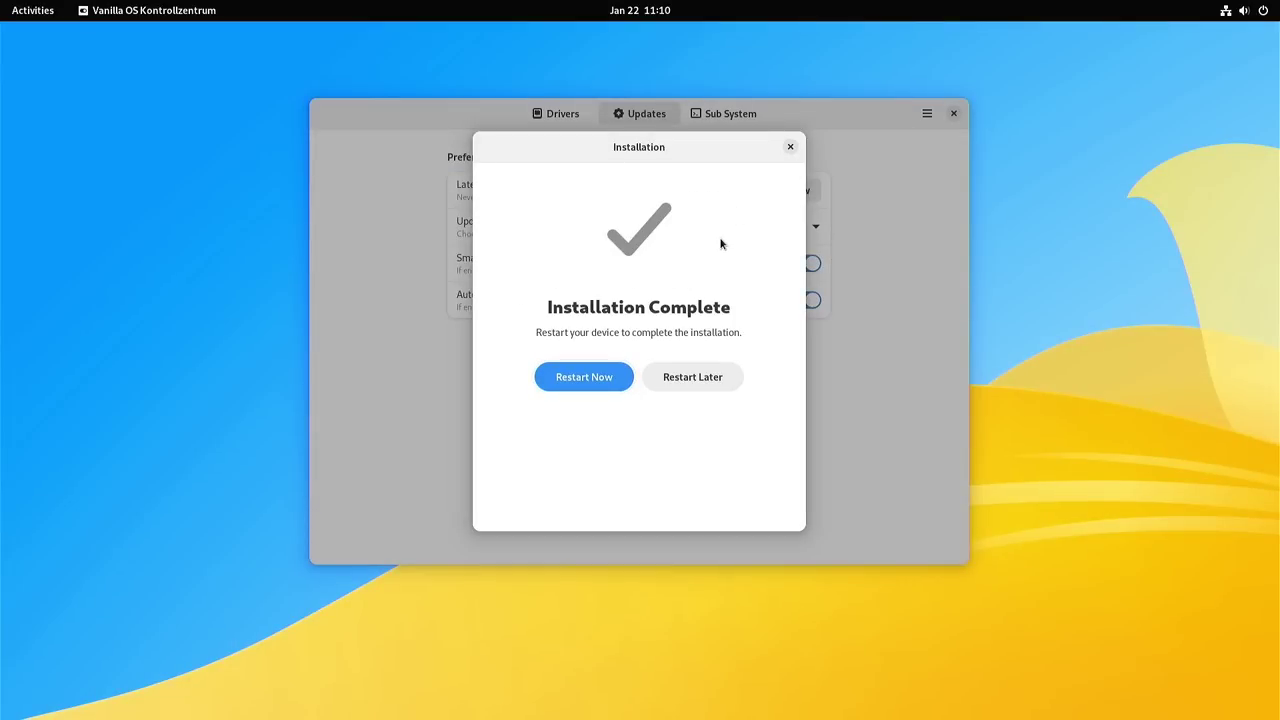
pyautogui.click(690, 379)
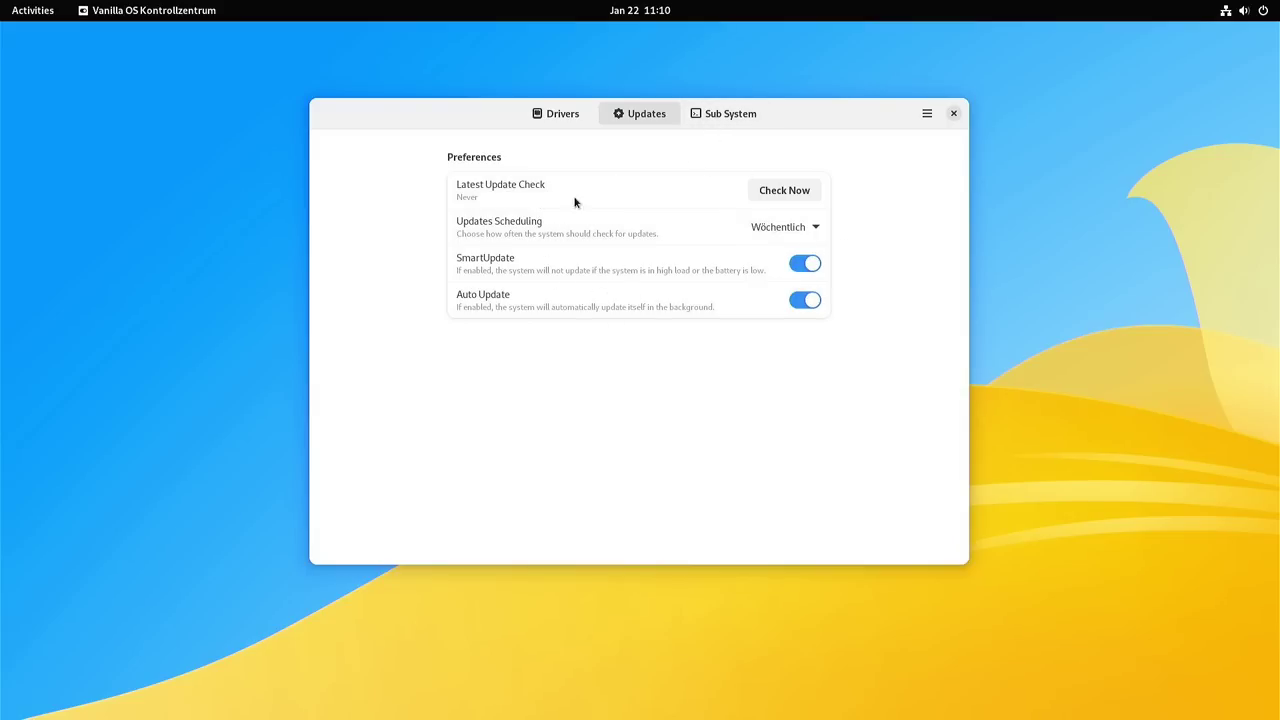
# Step: Switch to the Sub System page listing the Arch Linux, Fedora and Alpine containers
pyautogui.click(718, 117)
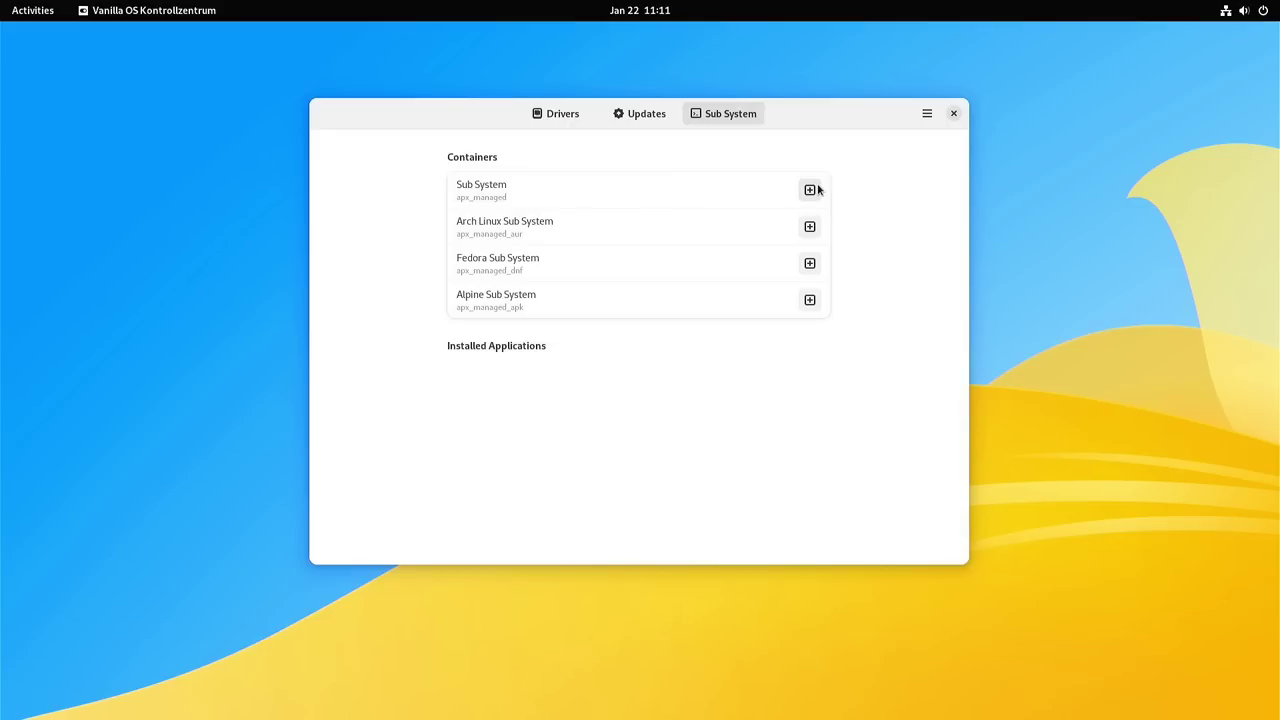
# Step: Create the default Sub System container and close its creation console
pyautogui.click(815, 191)
pyautogui.click(810, 190)
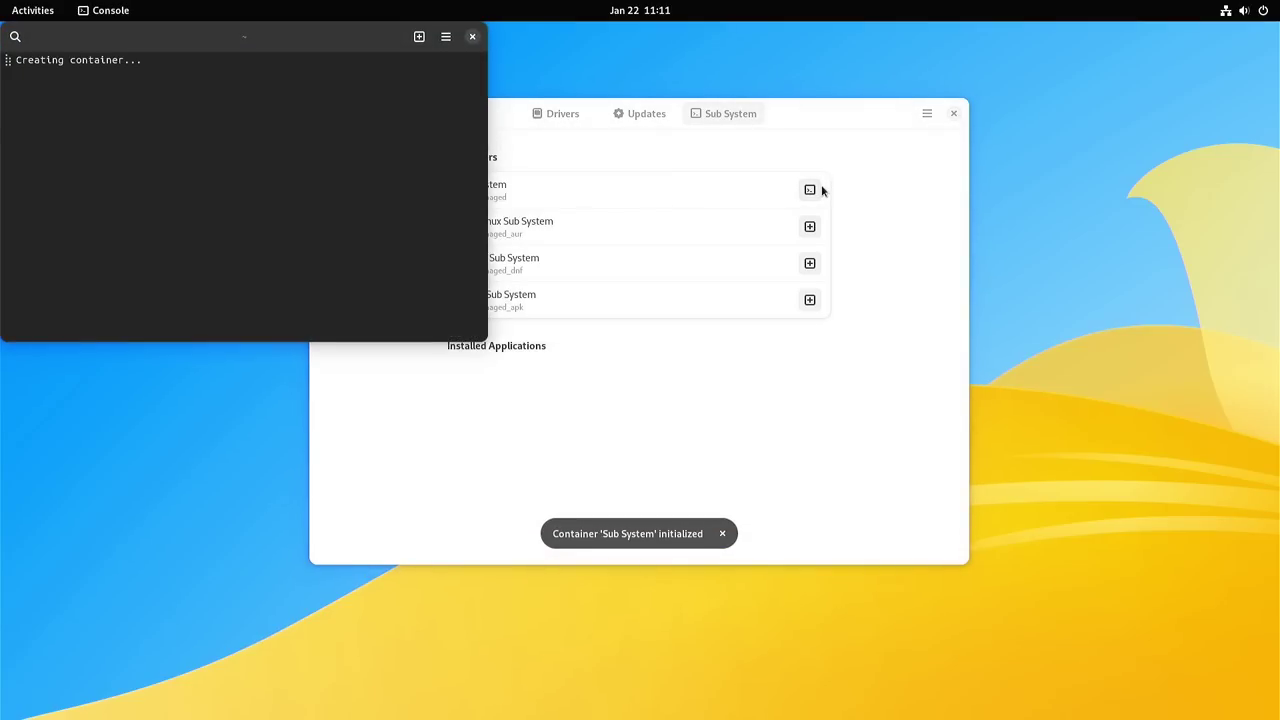
pyautogui.moveTo(223, 43); pyautogui.dragTo(674, 331)
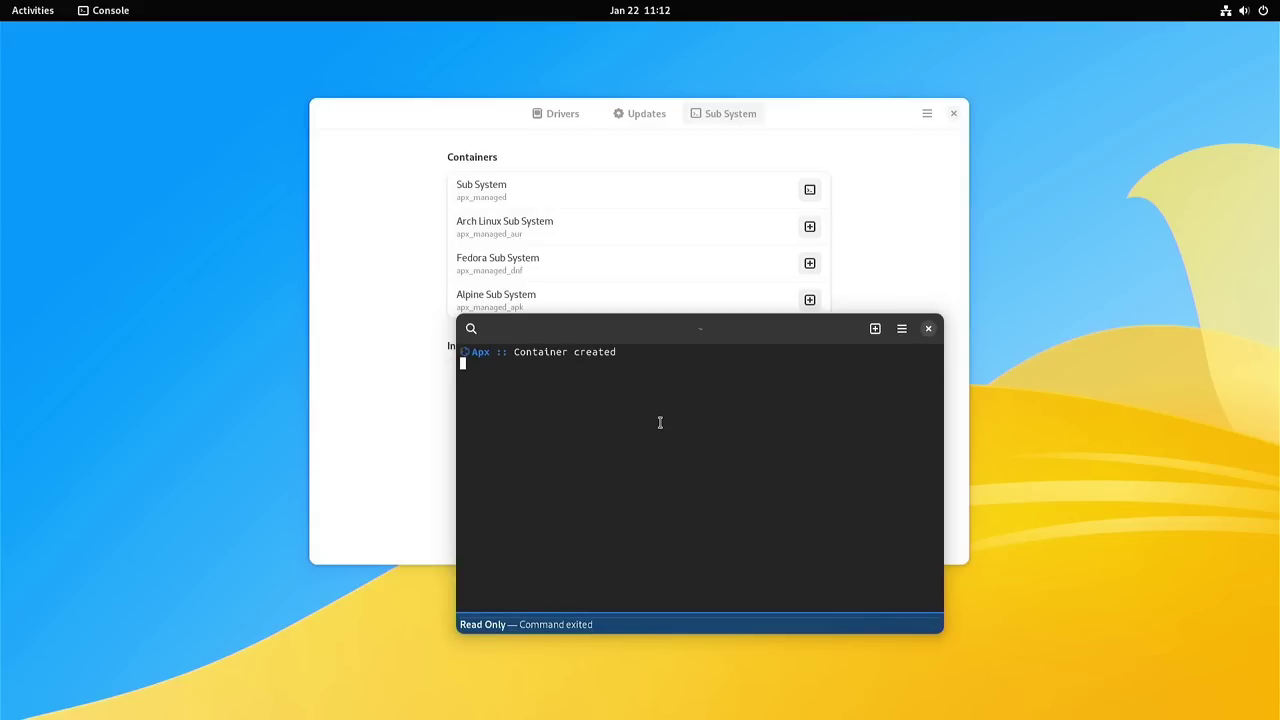
pyautogui.click(929, 329)
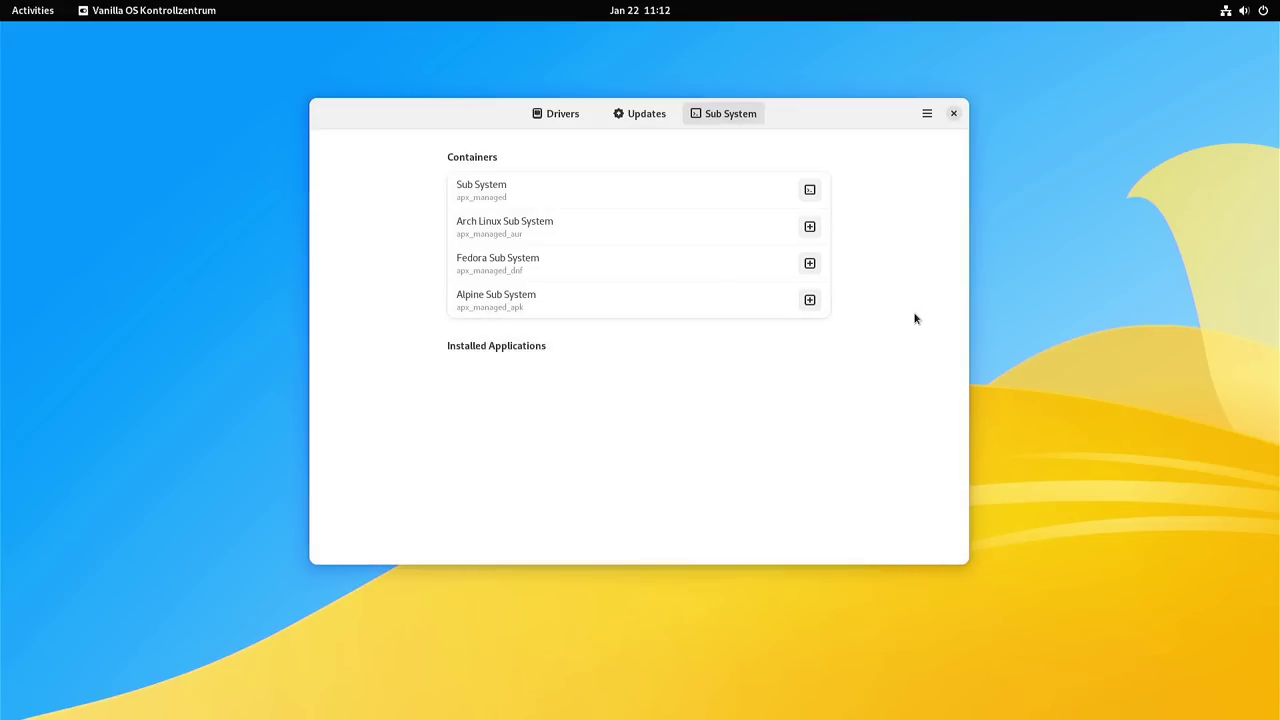
# Step: Open a shell inside the Sub System container, reposition the console, and enlarge its text
pyautogui.click(811, 192)
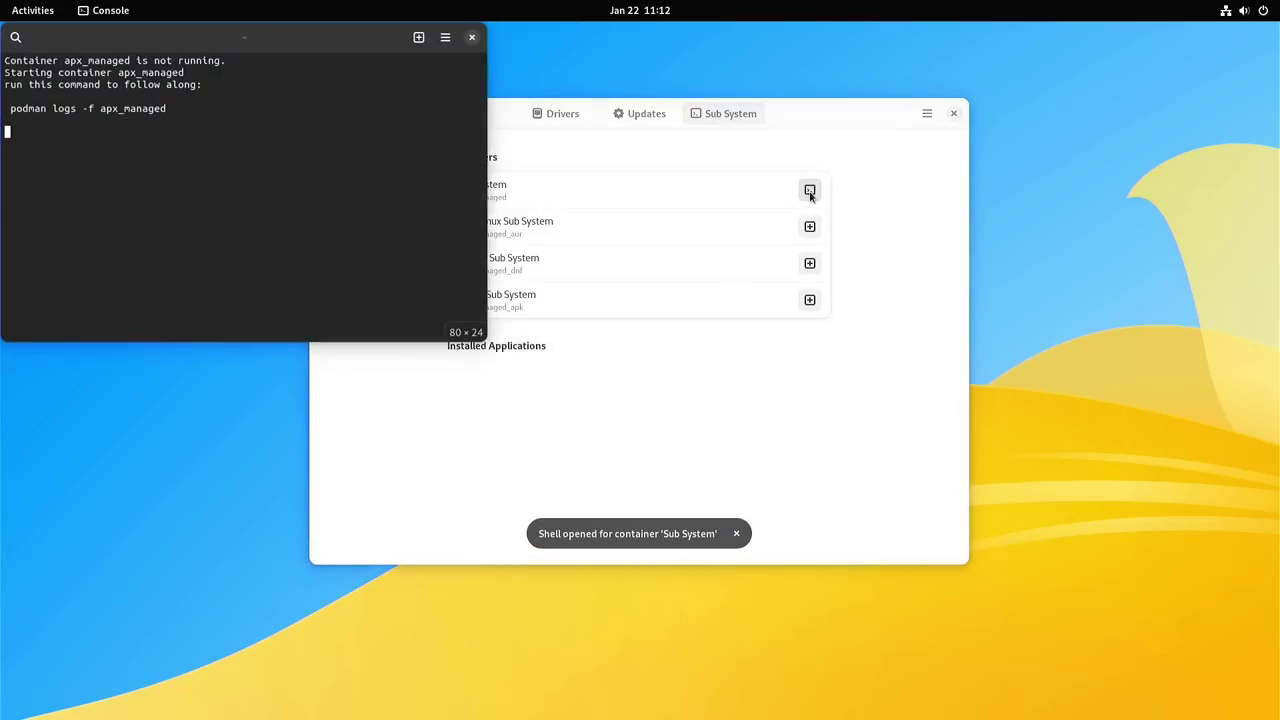
pyautogui.moveTo(232, 32); pyautogui.dragTo(864, 271)
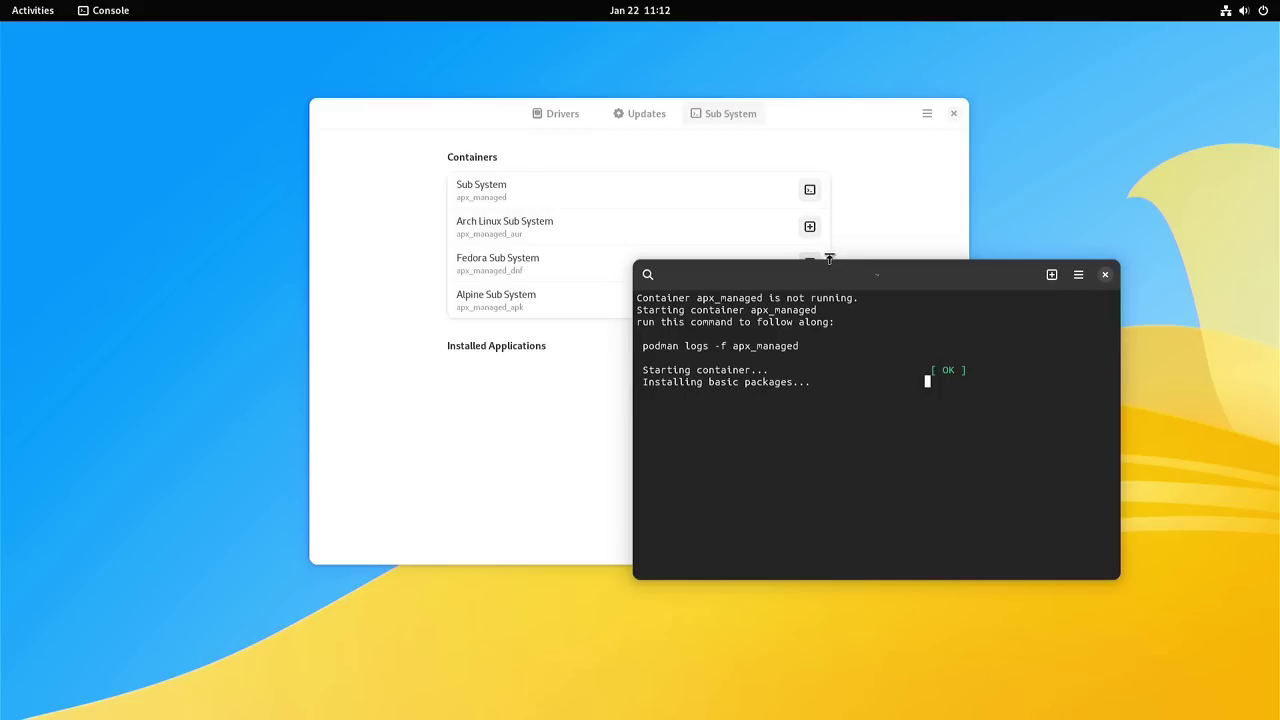
pyautogui.moveTo(829, 277); pyautogui.dragTo(778, 351)
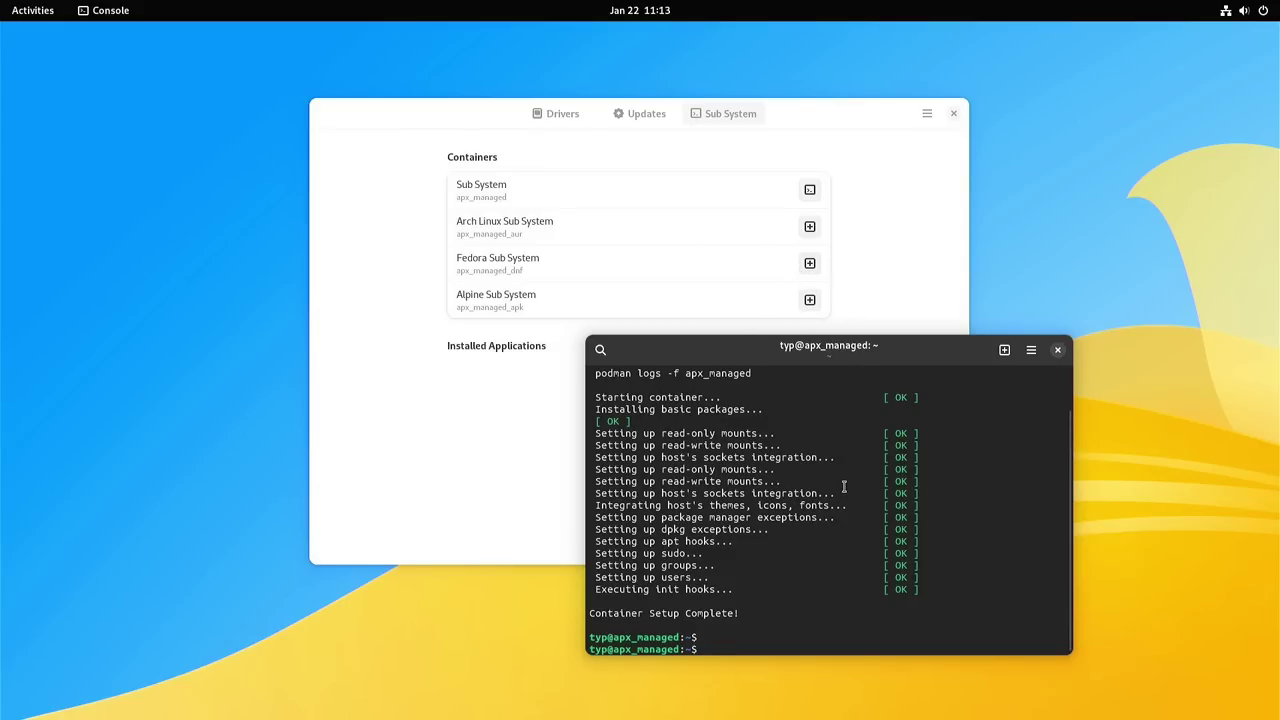
pyautogui.hotkey('ctrl', '+')
pyautogui.hotkey('ctrl', '+')
pyautogui.hotkey('ctrl', '+')
pyautogui.hotkey('ctrl', '+')
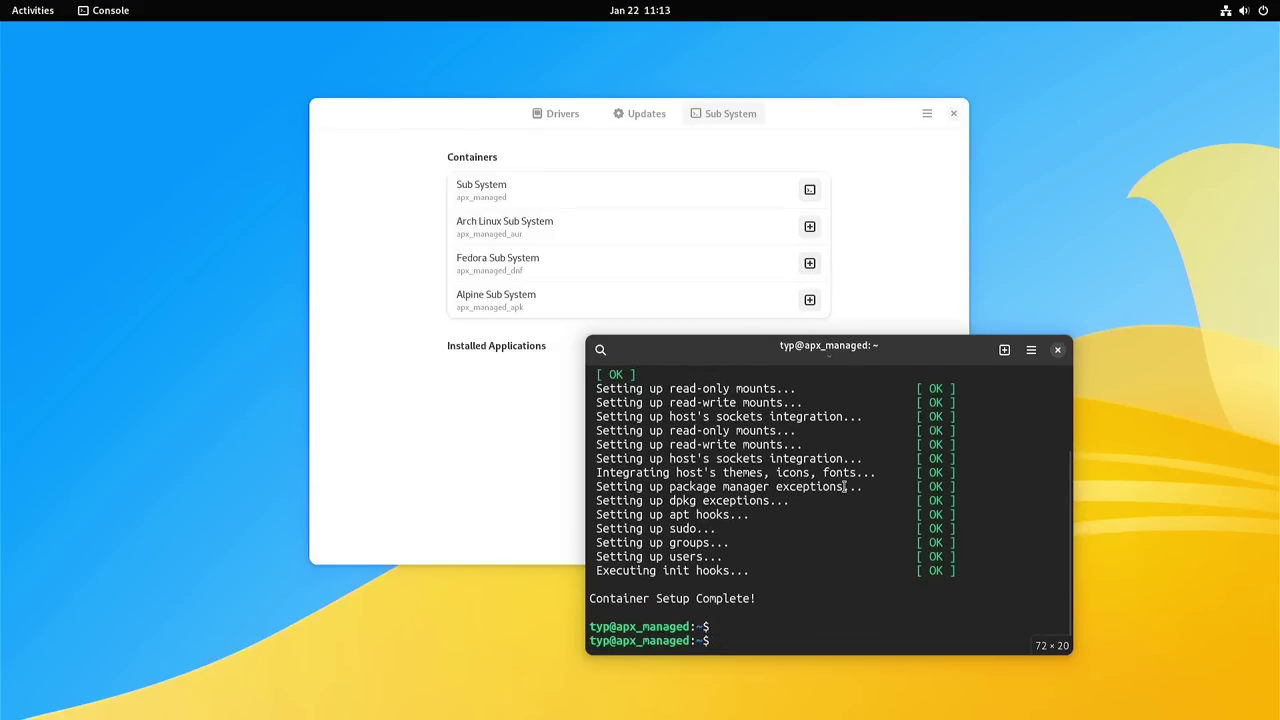
# Step: In the enlarged, cleared Console, run uname and uname -a (kernel 5.19.0-29-generic, x86_64), then type sudo apt update
pyautogui.doubleClick(797, 342)
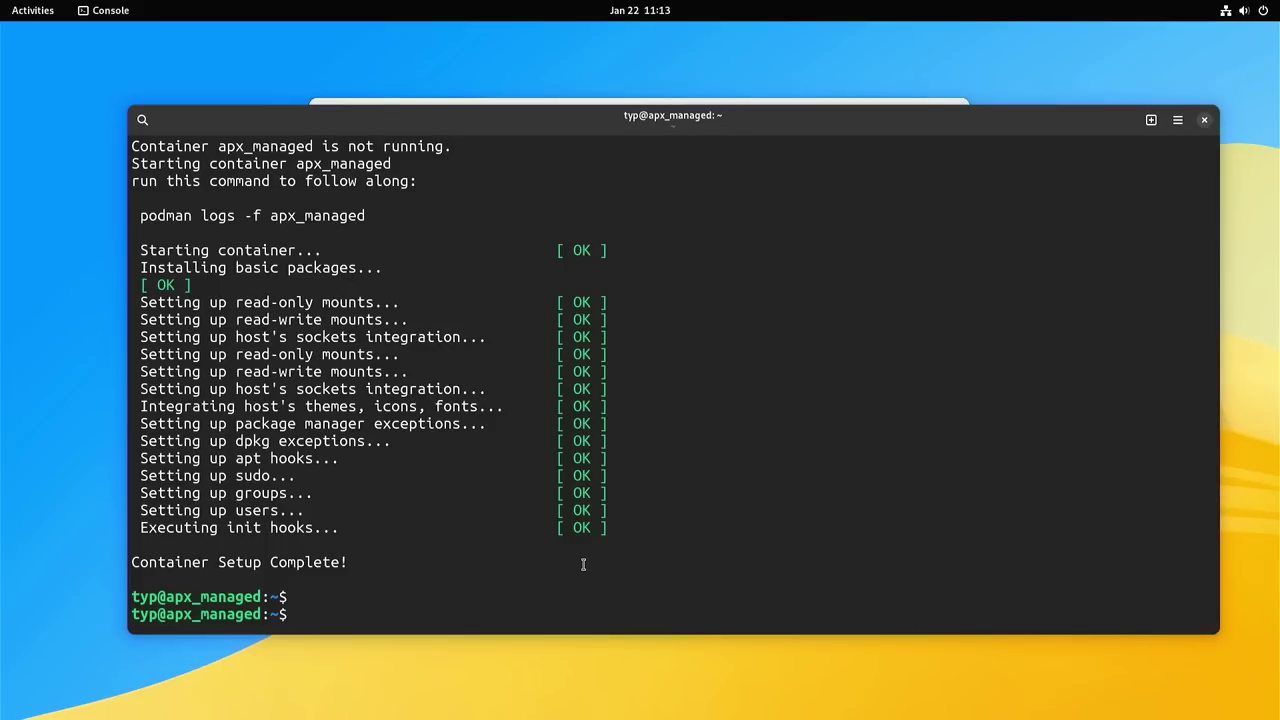
pyautogui.hotkey('ctrl', 'l')
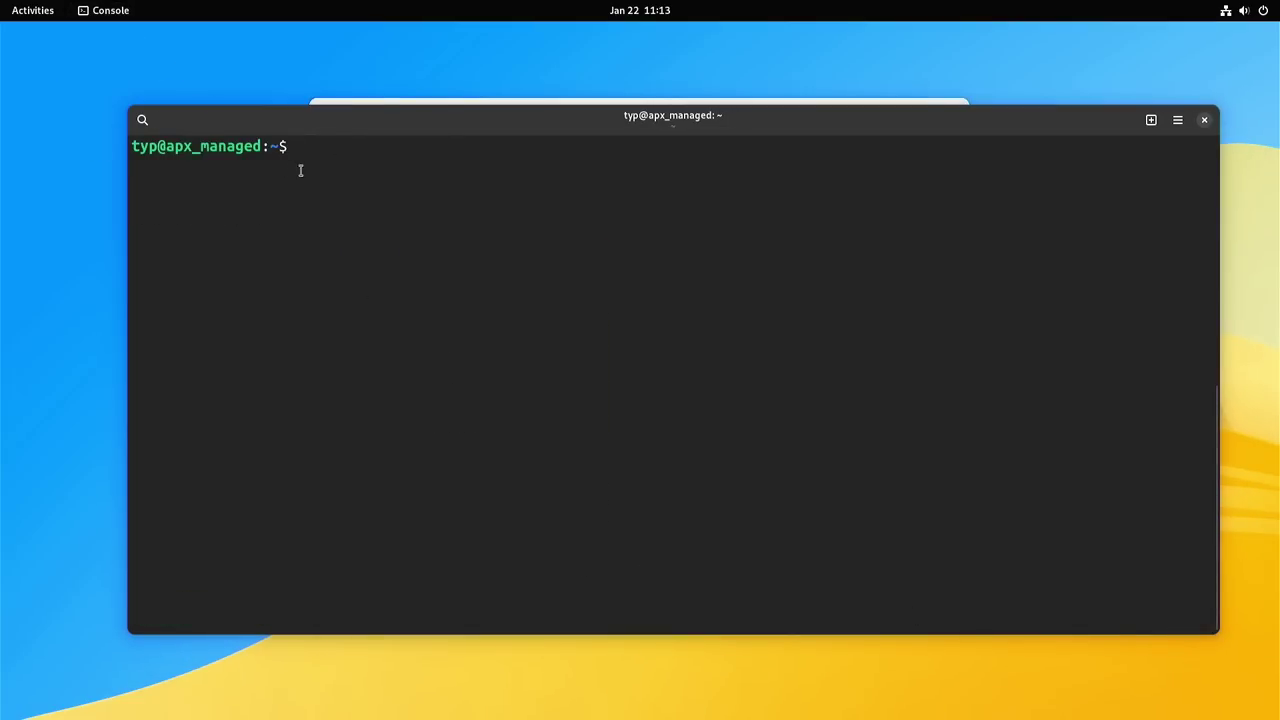
pyautogui.write('uname')
pyautogui.press('Return')
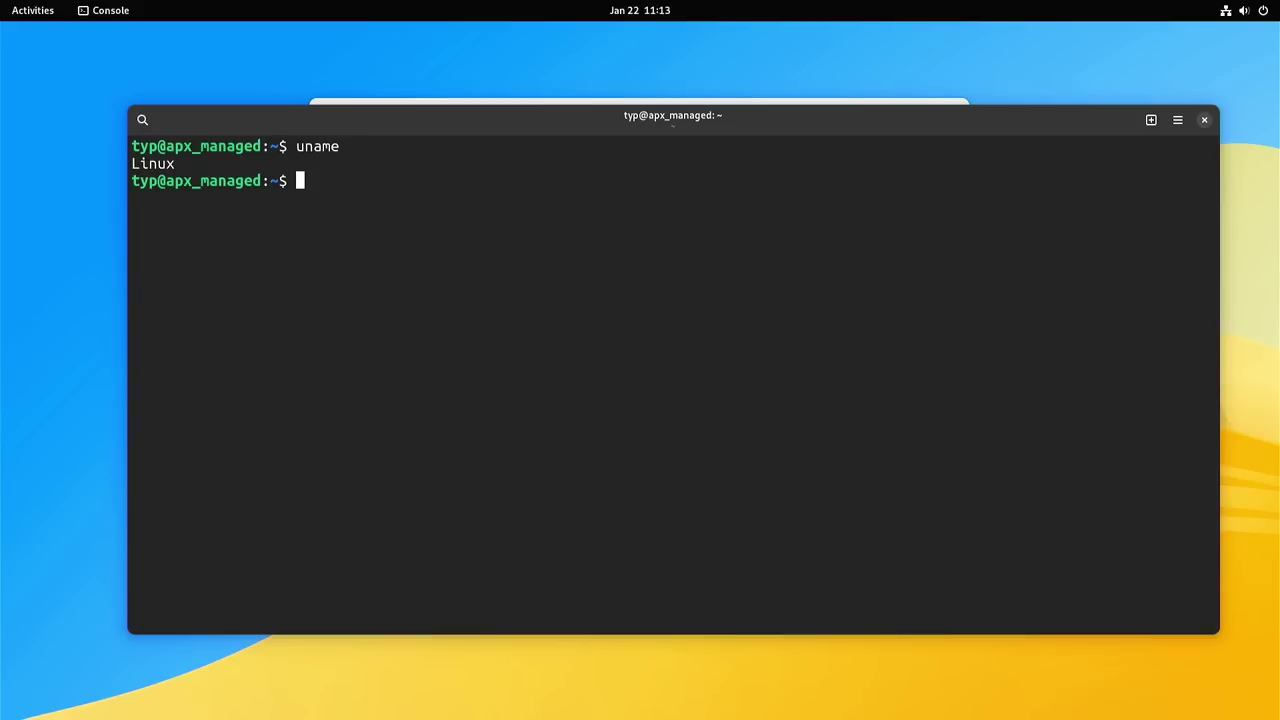
pyautogui.press('Up')
pyautogui.write('-a')
pyautogui.press('Return')
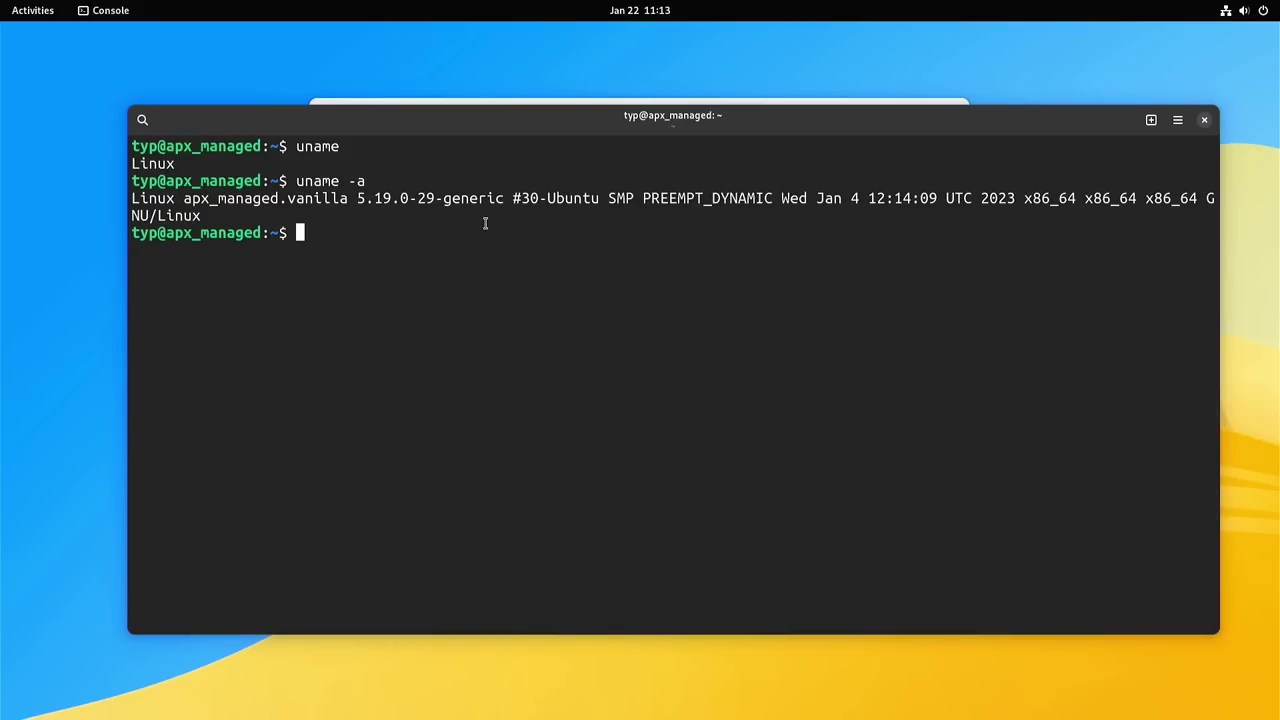
pyautogui.write('sudo apt update')
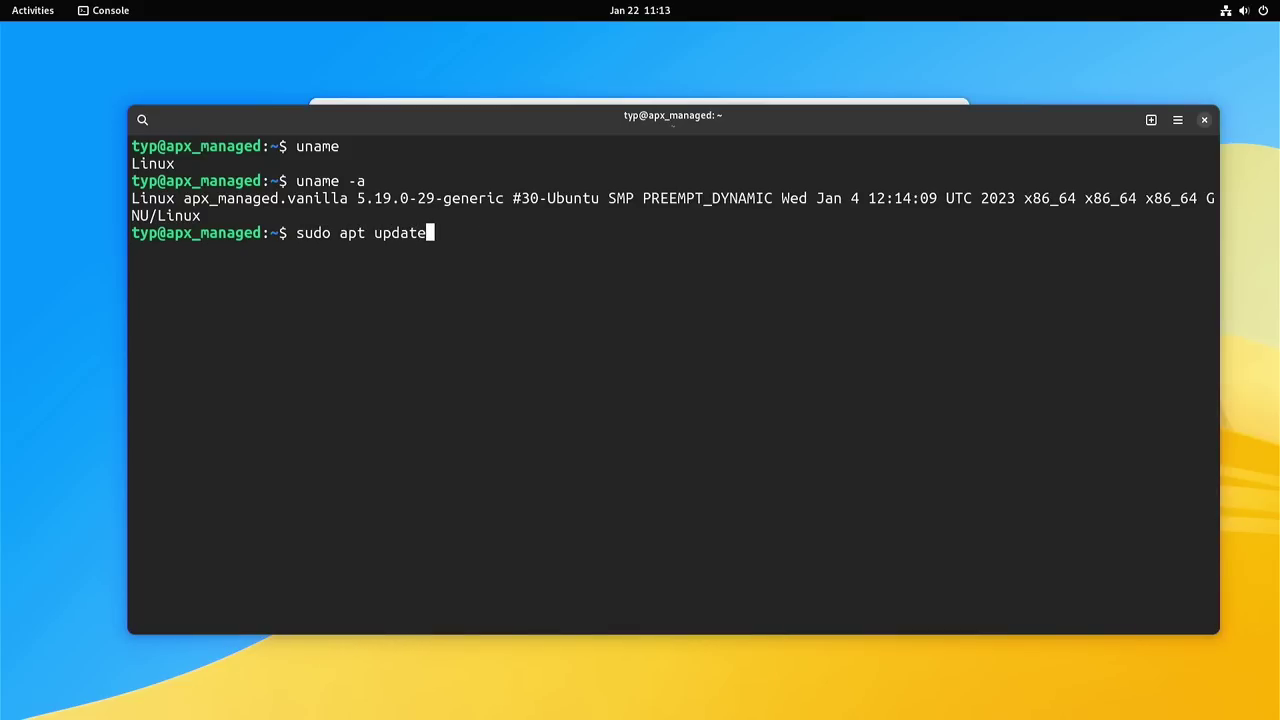
# Step: Refresh the container's package lists, then install htop 3.0.5 with its libnl libraries via sudo apt install htop
pyautogui.press('Return')
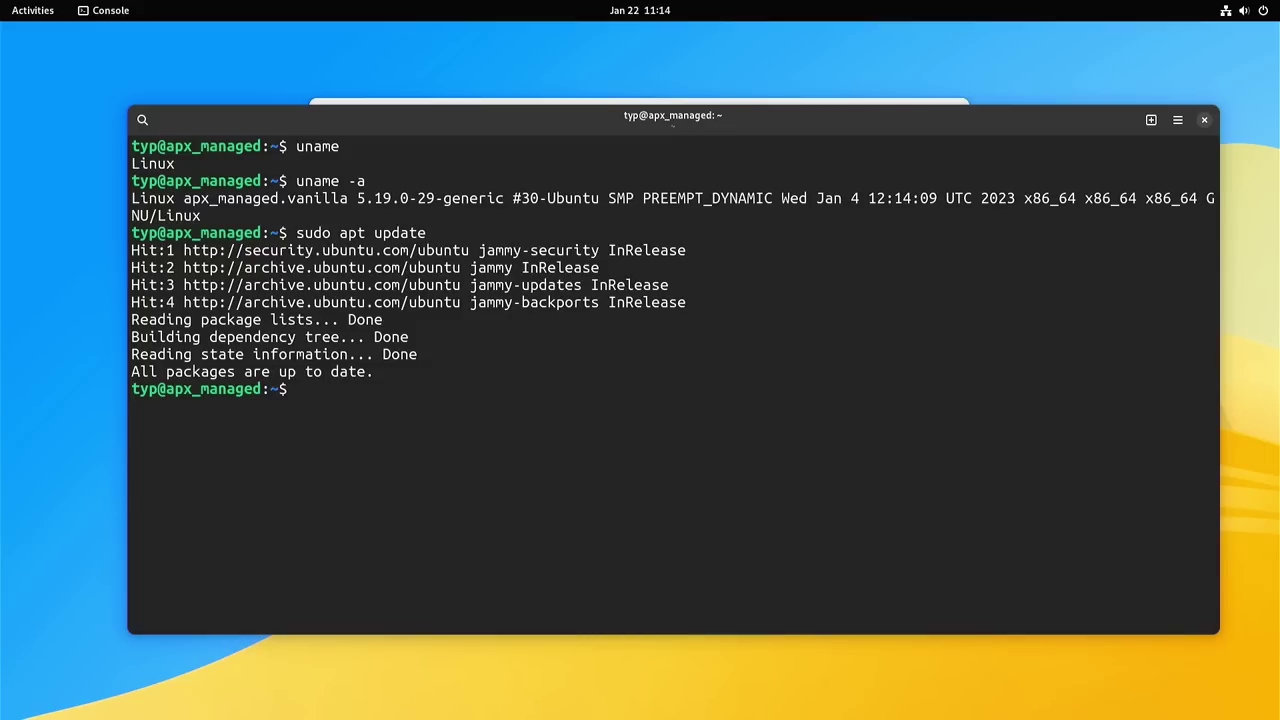
pyautogui.write('suado a')
pyautogui.press('BackSpace')
pyautogui.press('BackSpace')
pyautogui.press('BackSpace')
pyautogui.press('BackSpace')
pyautogui.press('BackSpace')
pyautogui.write('do apt install htop')
pyautogui.press('Return')
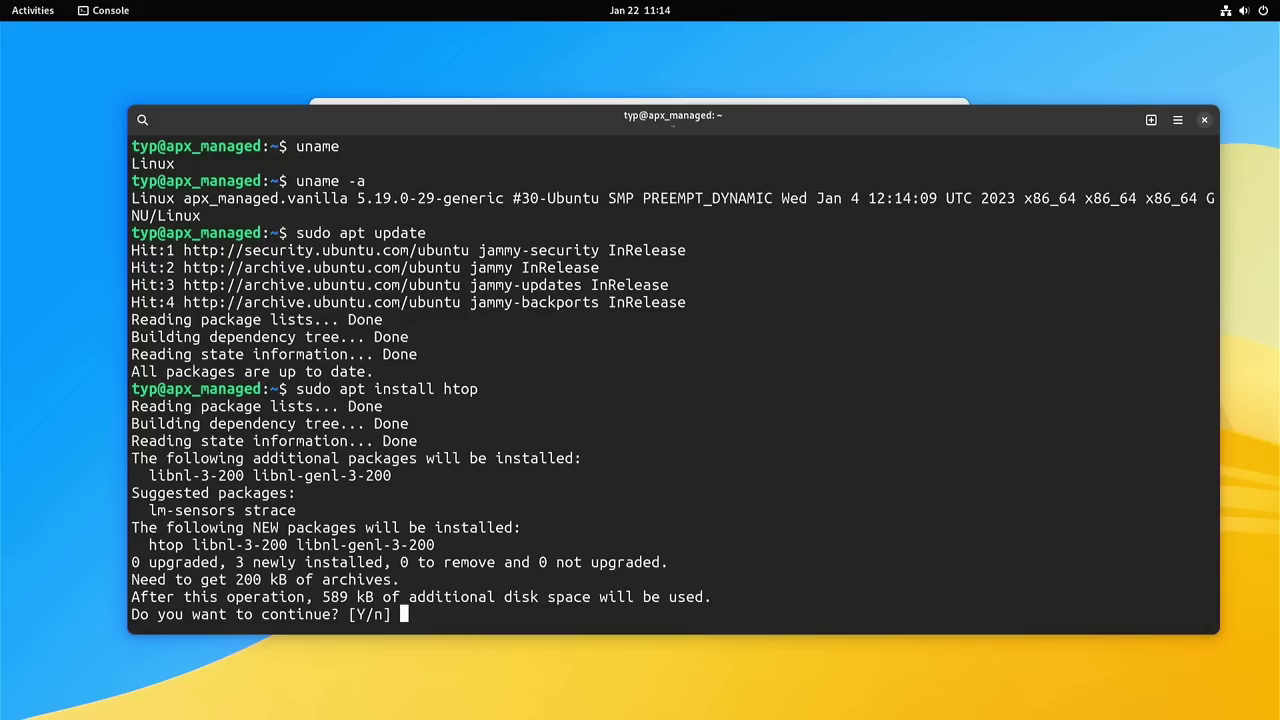
pyautogui.press('Return')
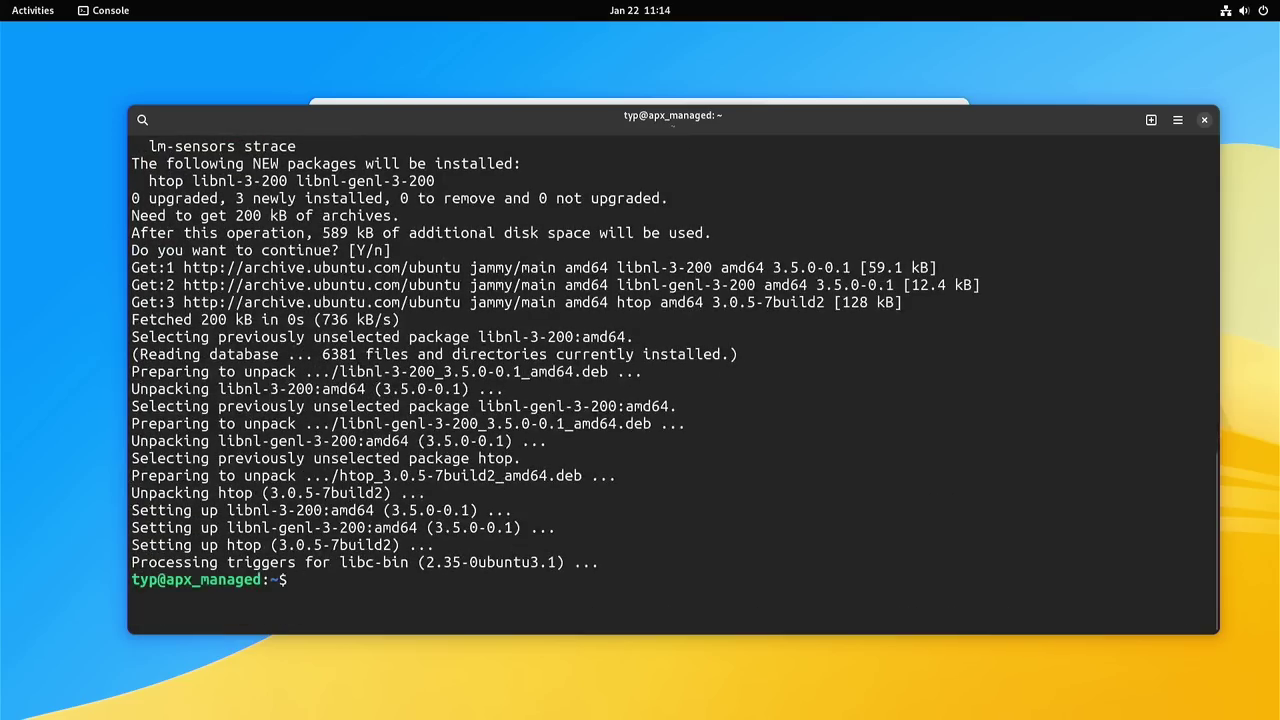